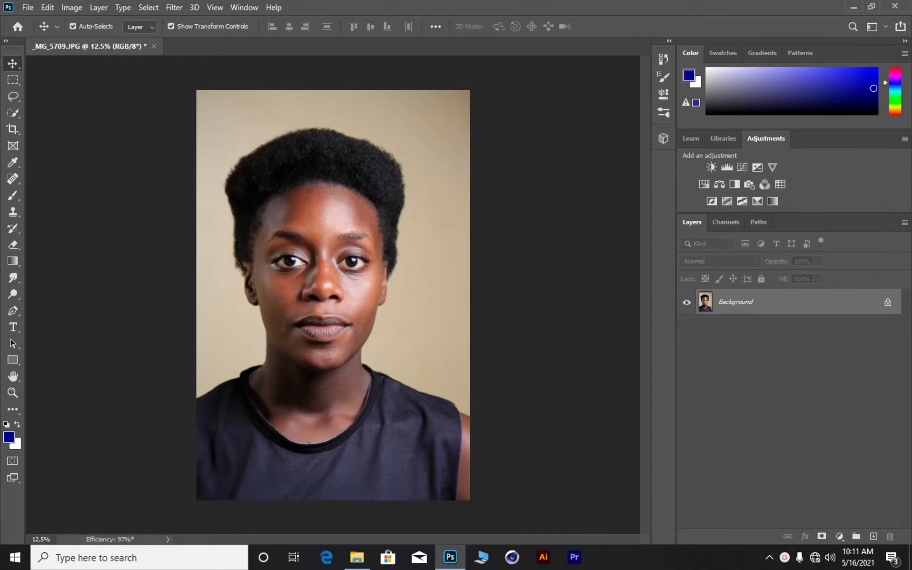
Step: Select the whole woman with Select Subject, add her bare shoulder to the selection, and keep Enhance Edge enabled
left_click(14, 114)
left_click(376, 28)
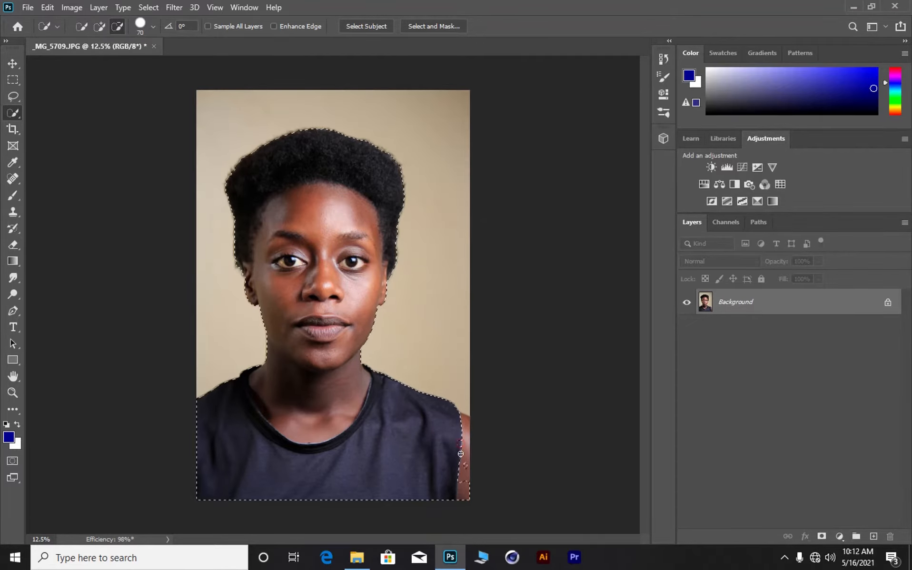
left_click(105, 28)
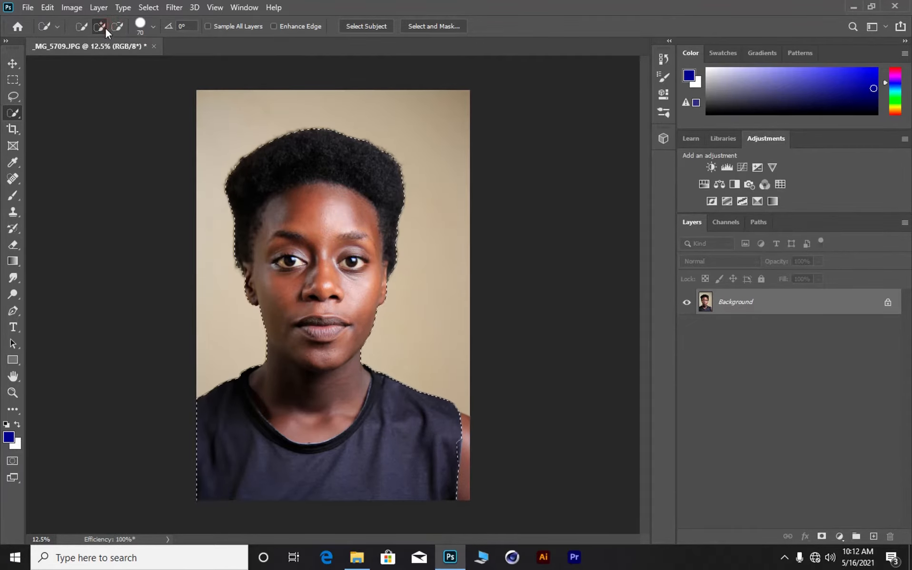
left_click_drag(457, 423, 467, 431)
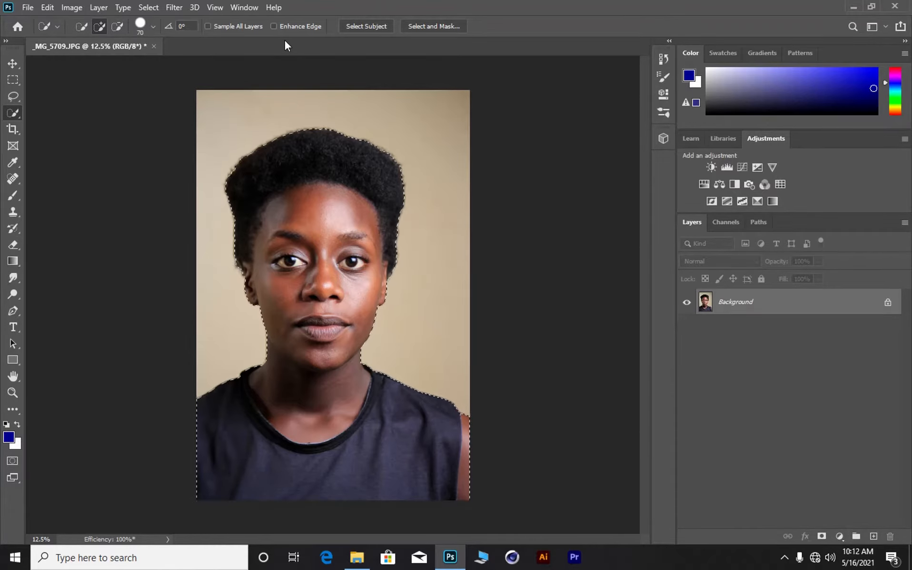
left_click(280, 26)
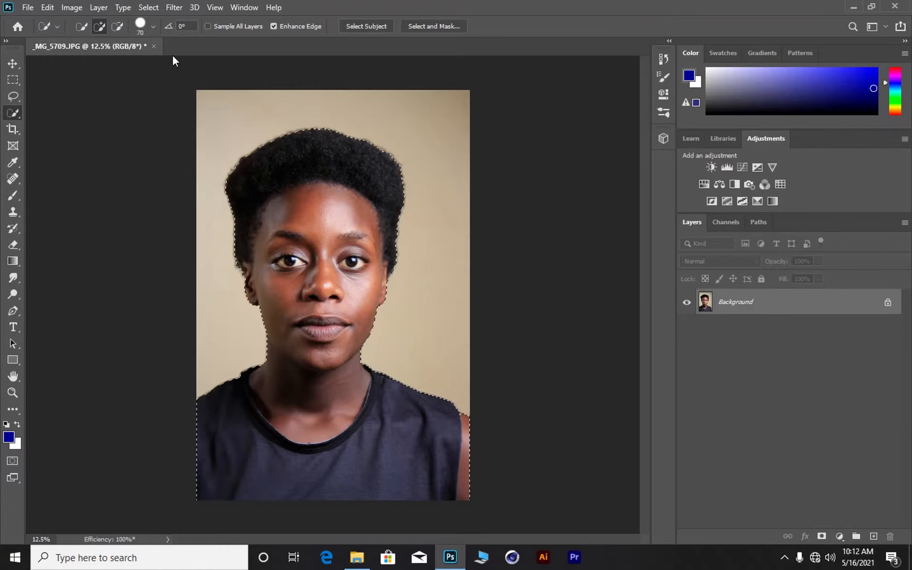
Step: Delete the beige backdrop around the woman by inverting the selection on the unlocked Background layer, and deselect
right_click(372, 175)
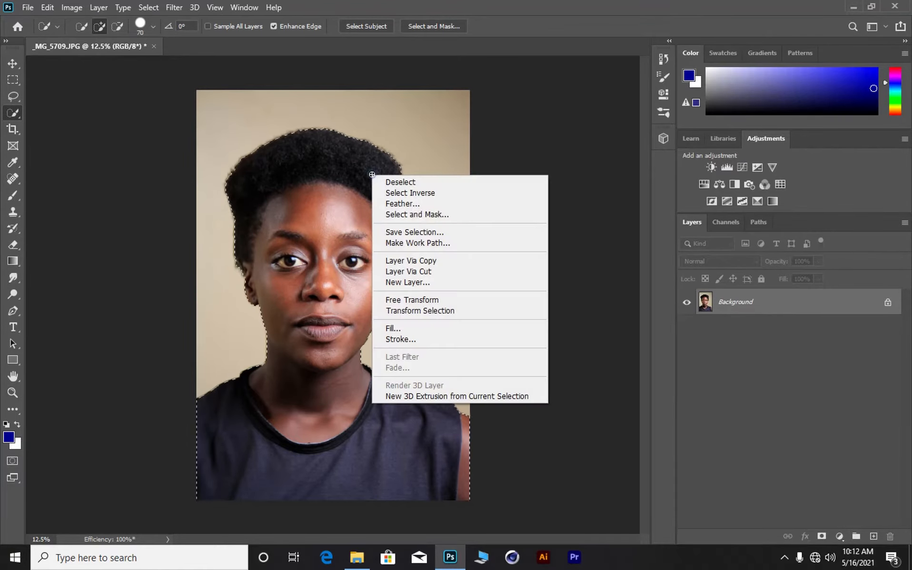
left_click(435, 194)
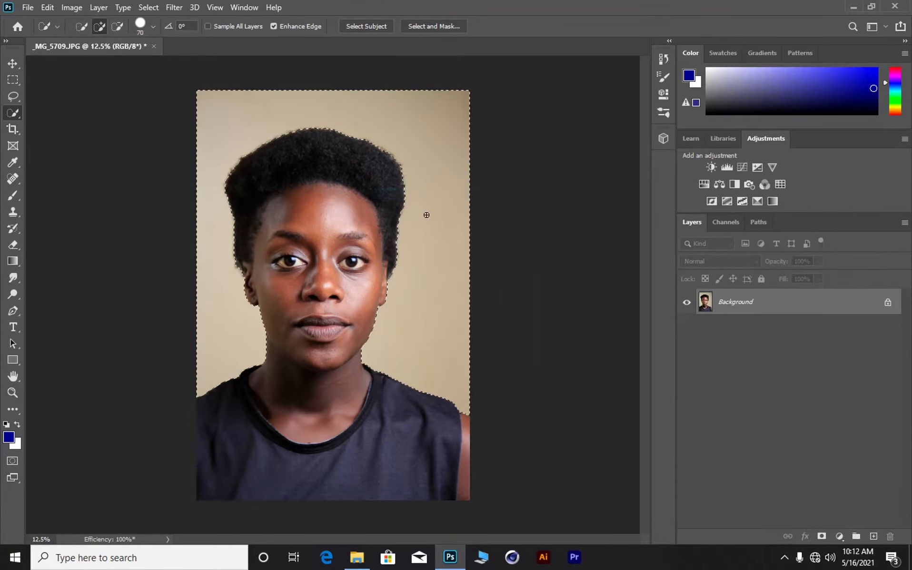
key("shift+BackSpace")
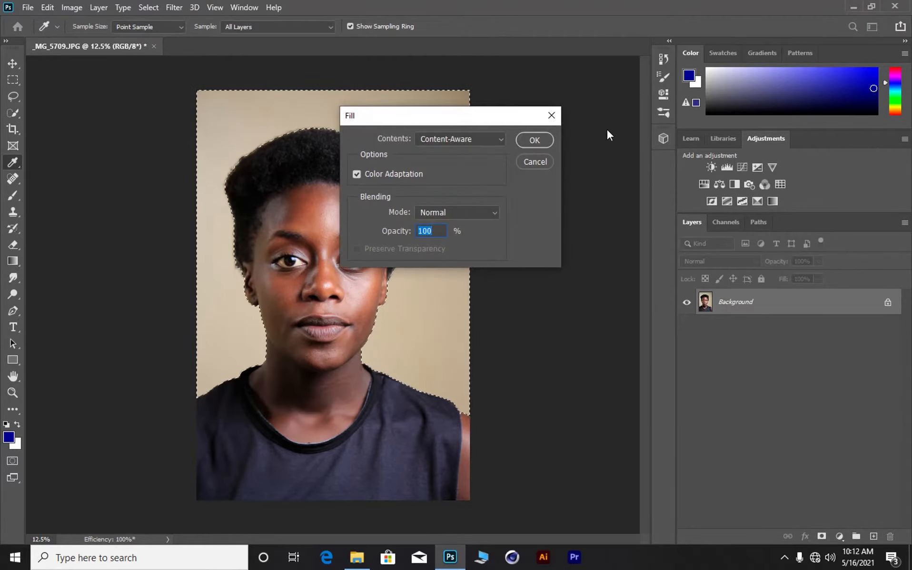
left_click(552, 115)
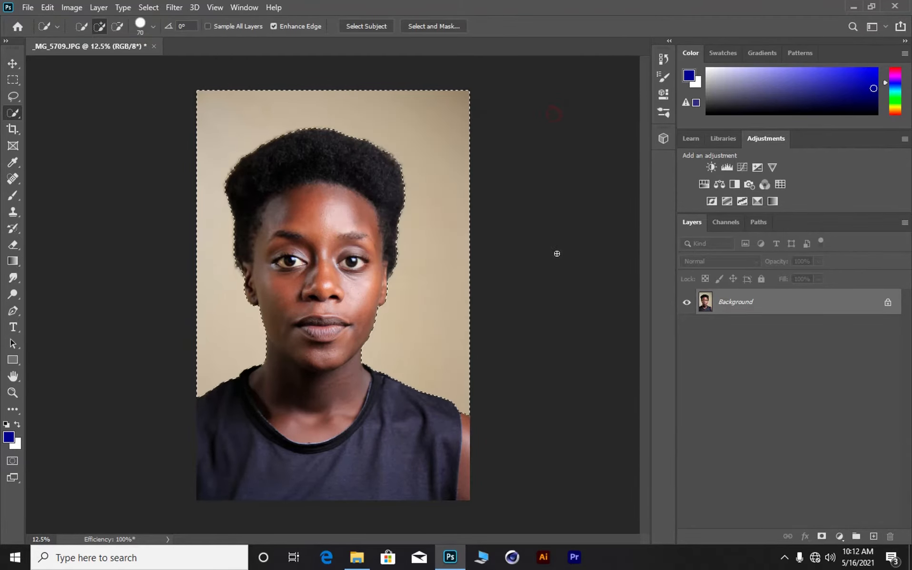
left_click(888, 303)
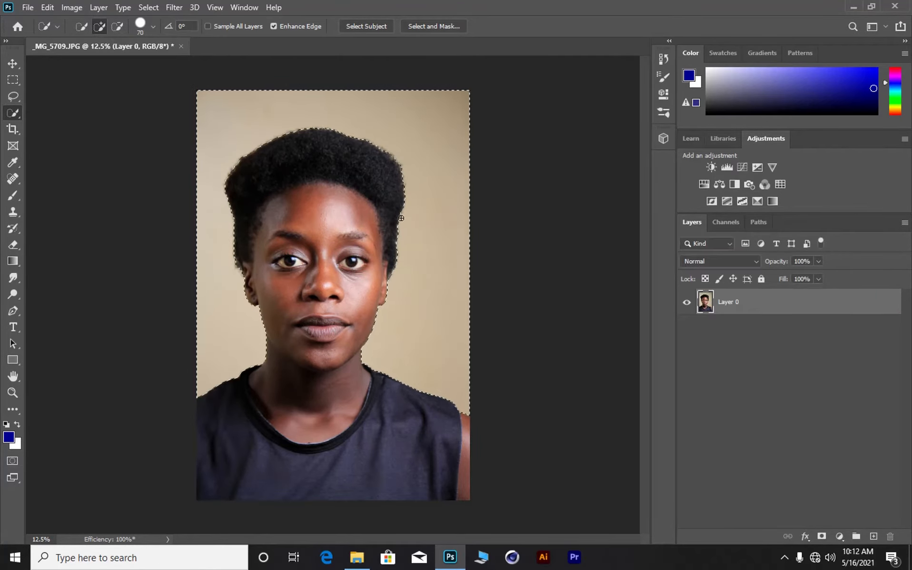
key("Delete")
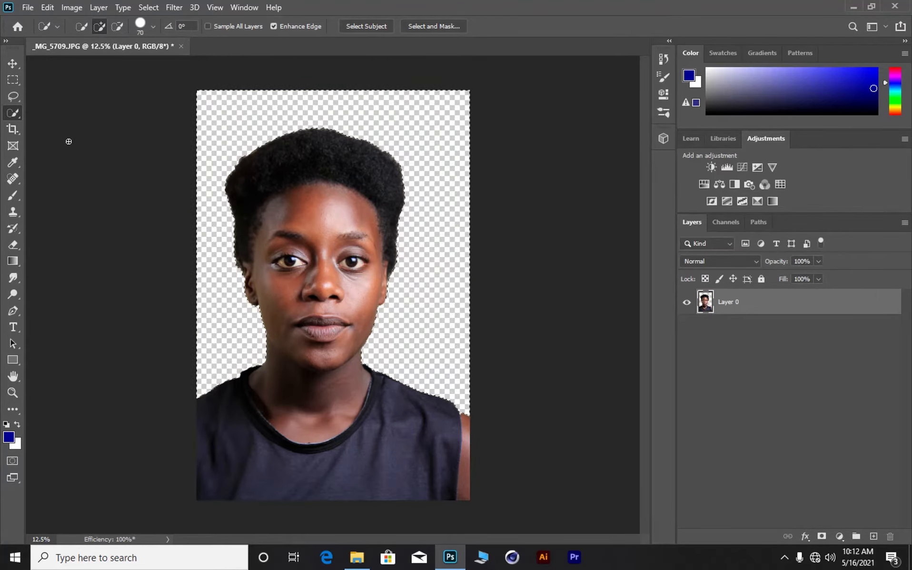
left_click(13, 97)
left_click(77, 110)
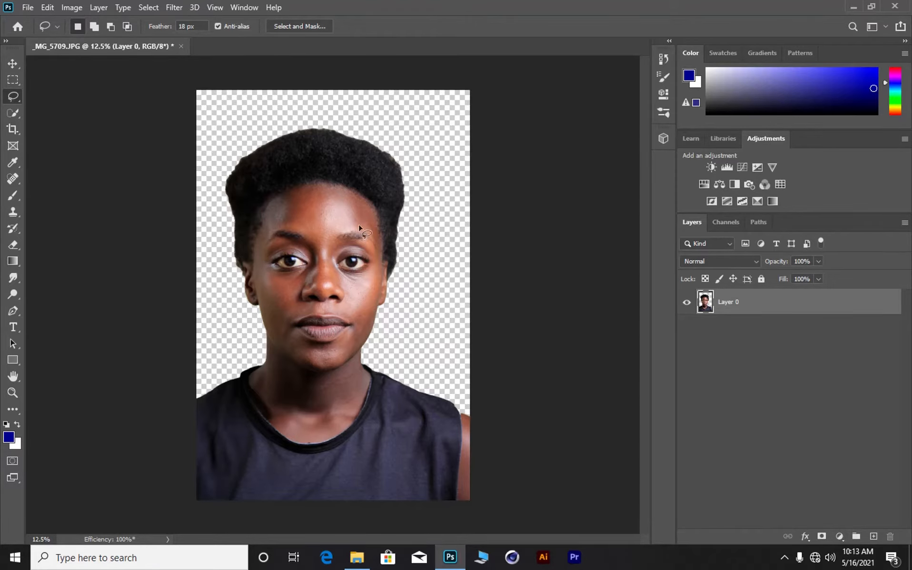
Step: Scale the cut-out woman down slightly and centre her on the canvas with transparent margins all around
left_click(13, 63)
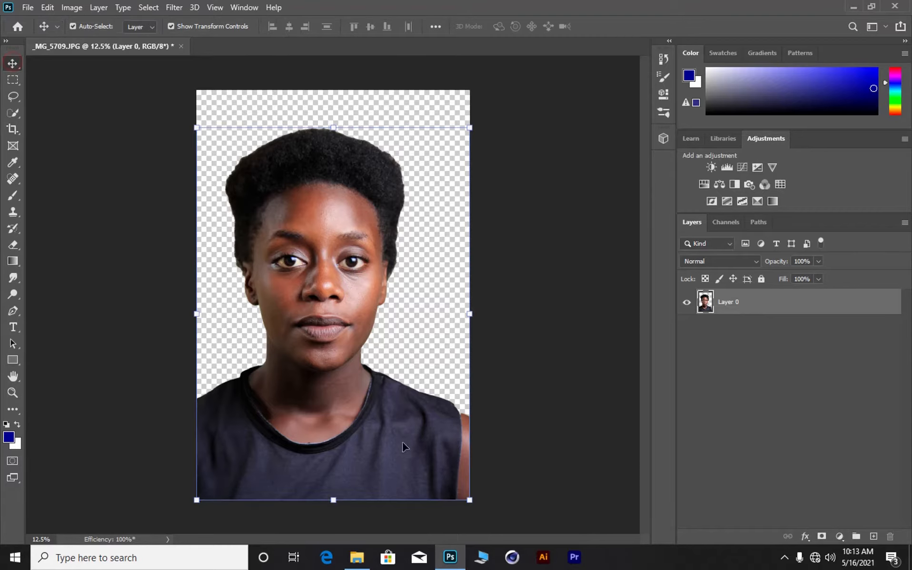
left_click_drag(472, 503, 444, 468)
left_click_drag(333, 398, 350, 398)
left_click_drag(455, 463, 450, 455)
left_click_drag(375, 410, 379, 407)
left_click(627, 25)
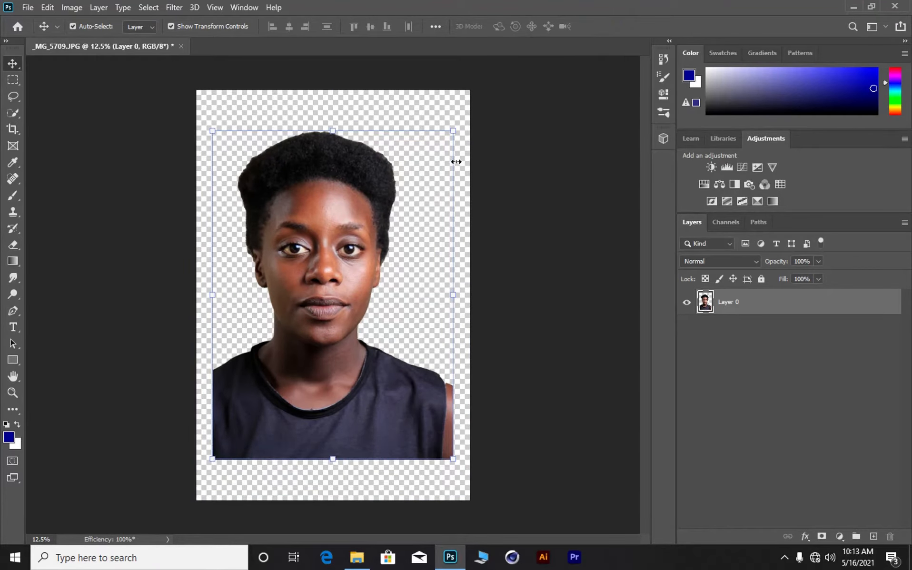
left_click(514, 138)
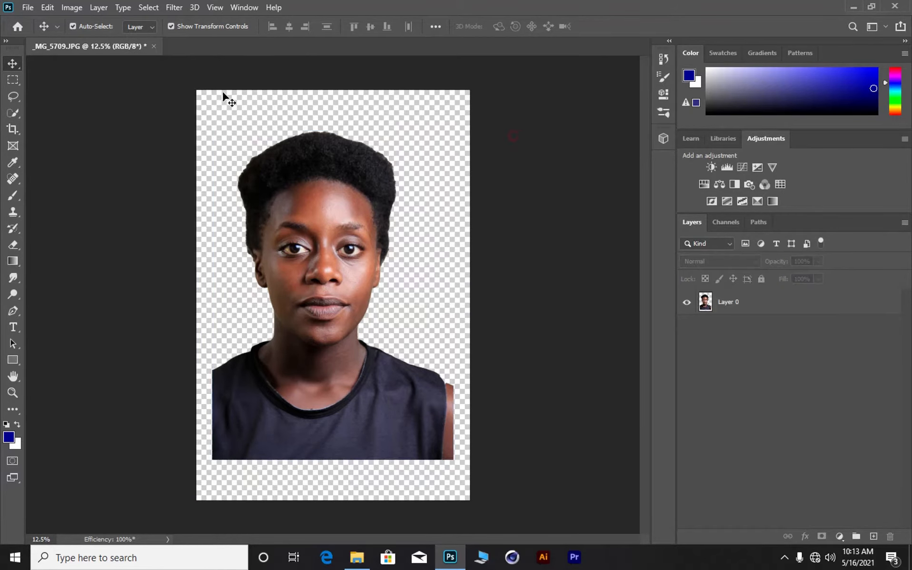
Step: Create a new A4 International Paper document in centimetres, 21 x 29.7 cm, at 300 pixels/inch with a white background
left_click(28, 8)
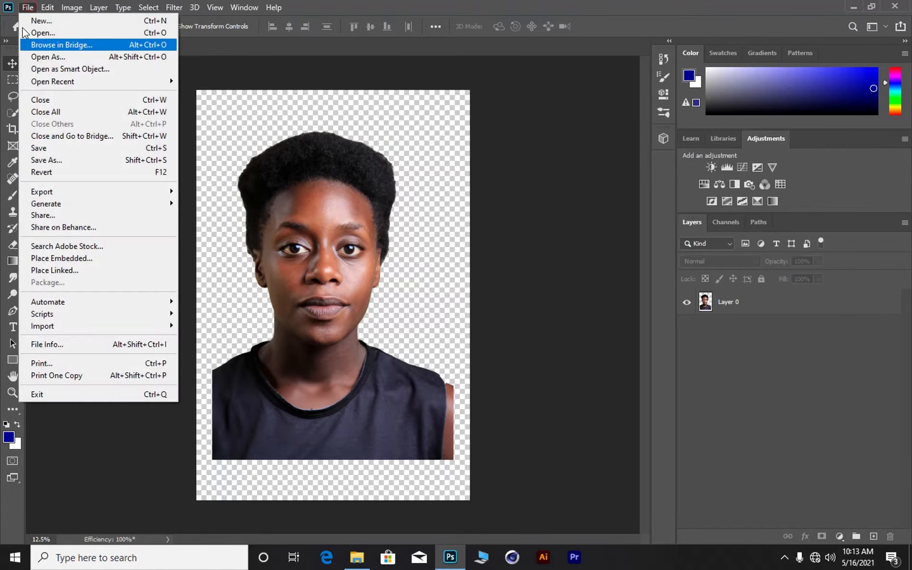
left_click(113, 27)
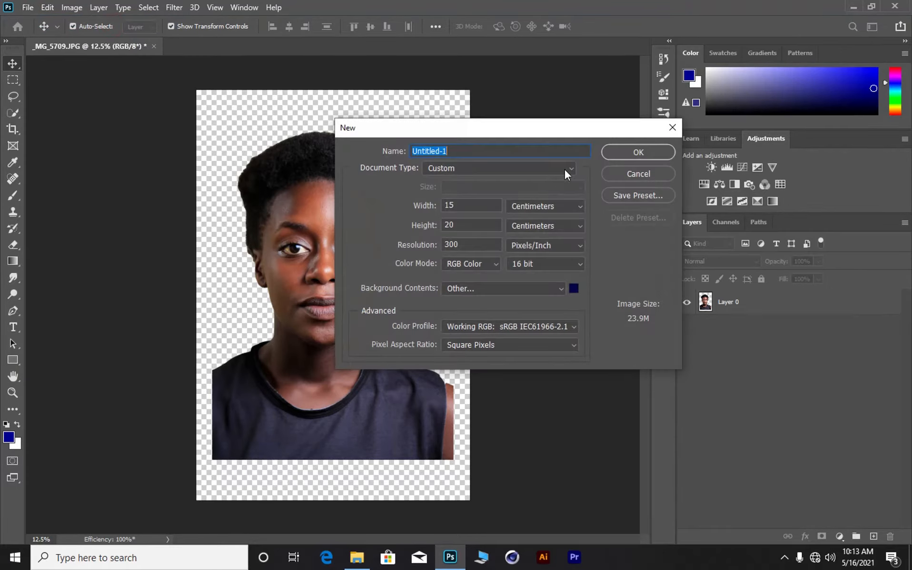
left_click(572, 169)
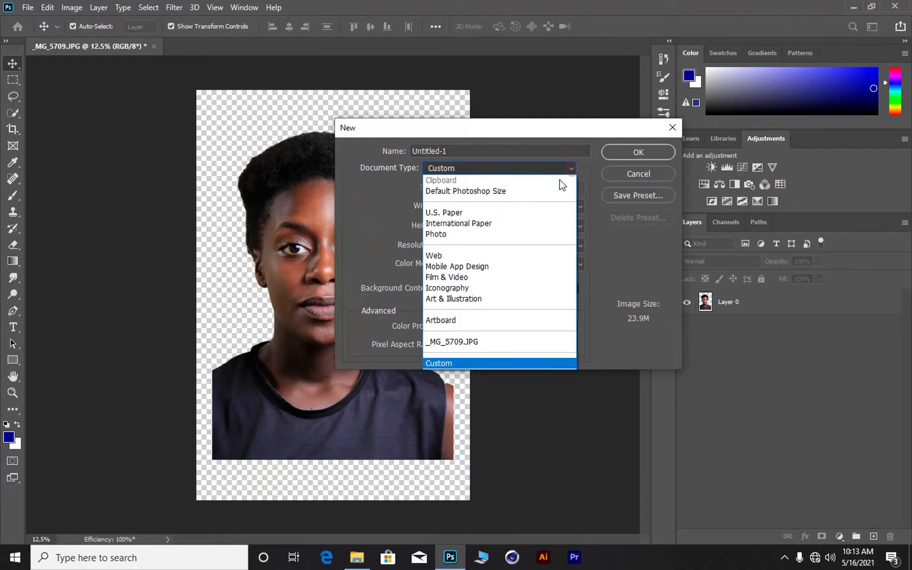
left_click(475, 228)
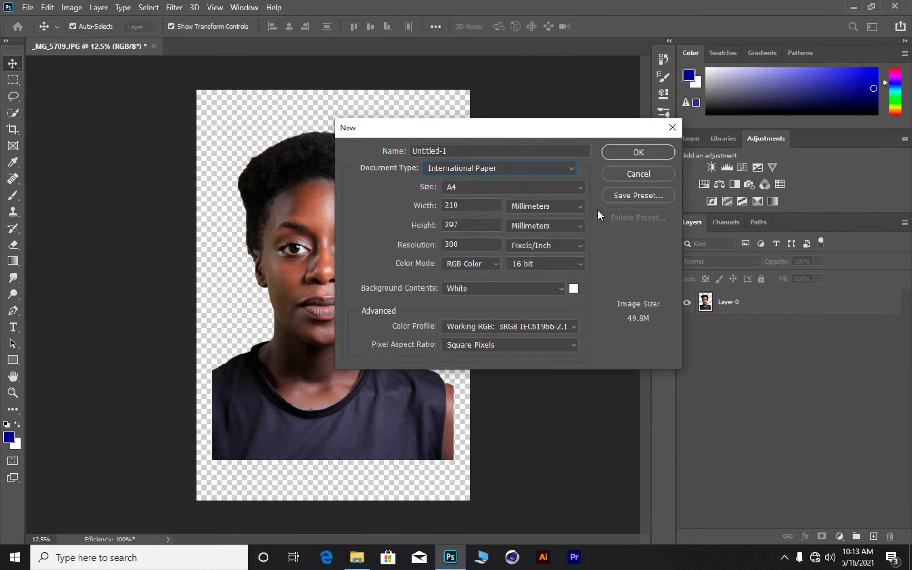
left_click(581, 206)
left_click(542, 241)
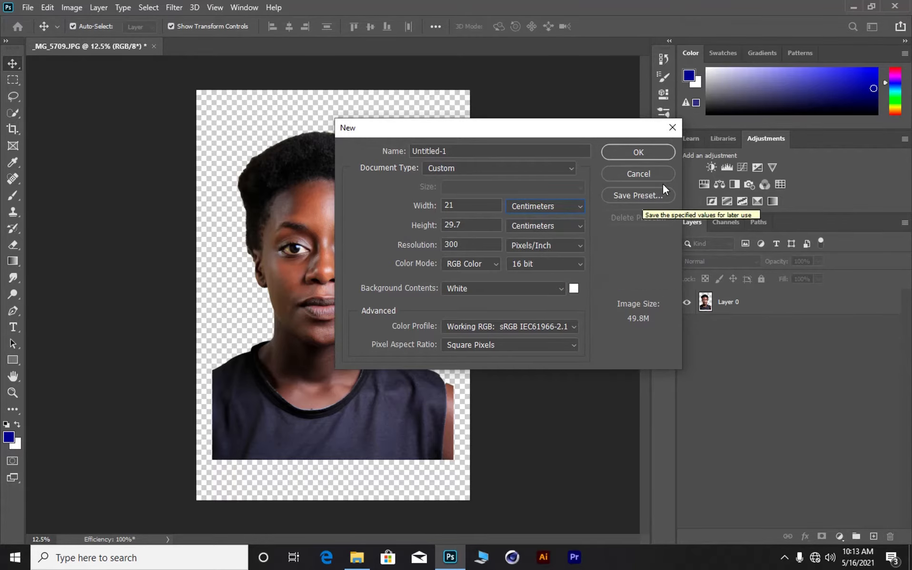
left_click(650, 150)
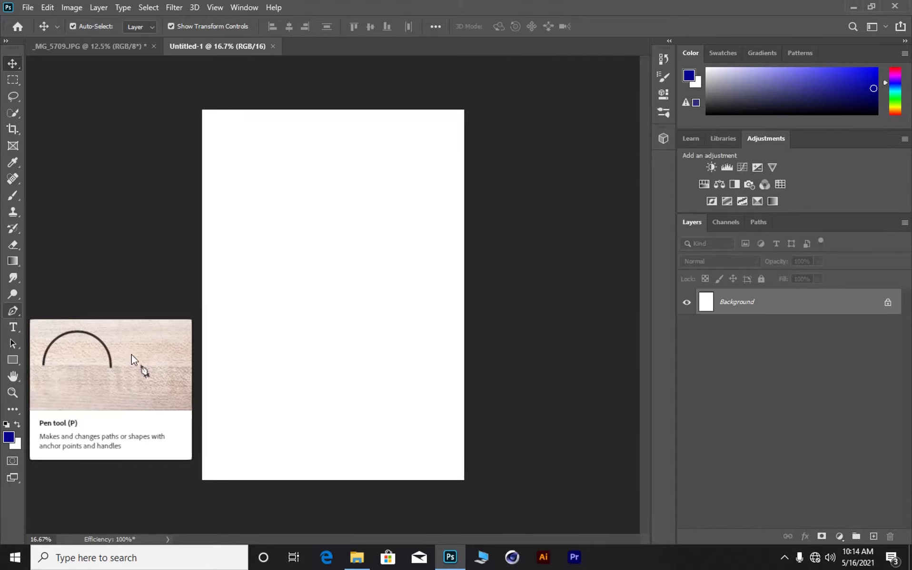
Step: Draw a crossing shape with the Pen tool through the page's four corners, starting with the diagonal from upper left to lower right
key("p")
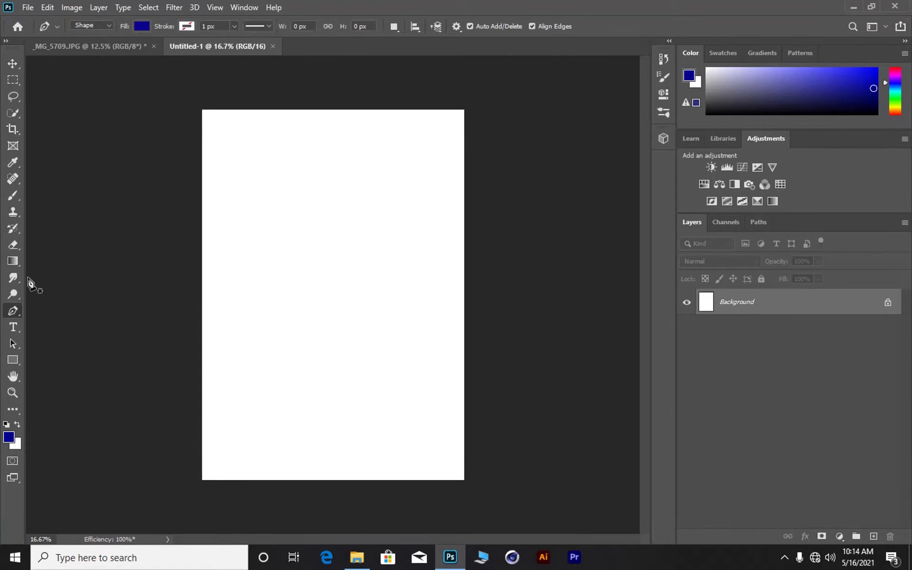
left_click(204, 110)
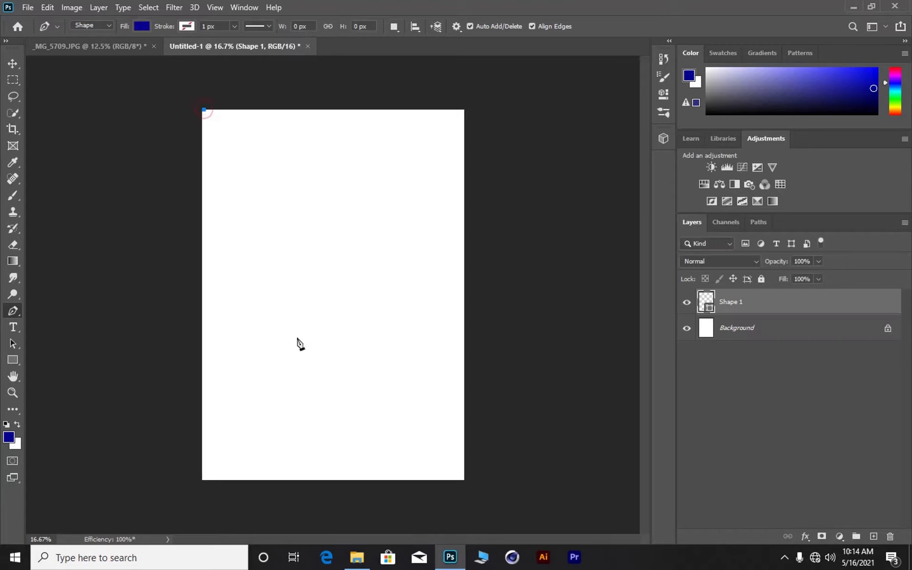
left_click(463, 479)
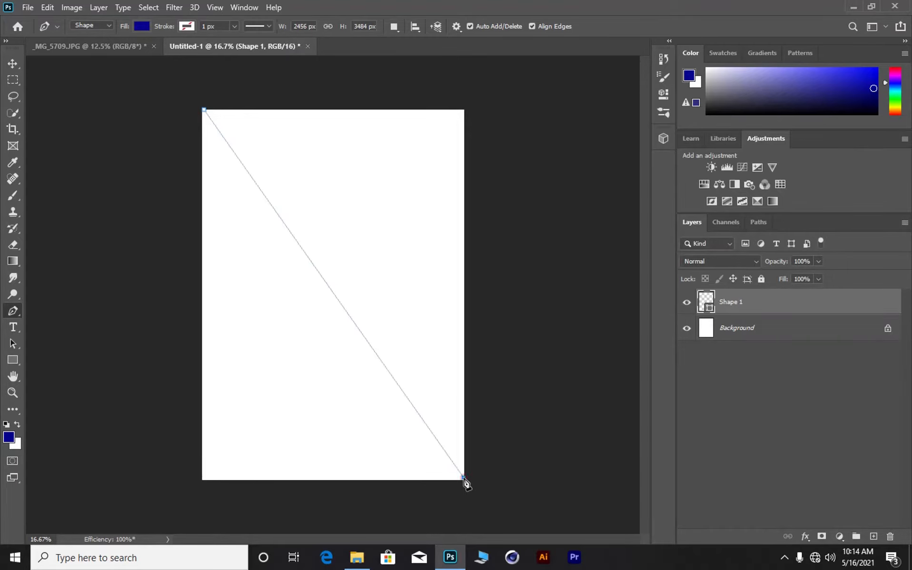
left_click(462, 111)
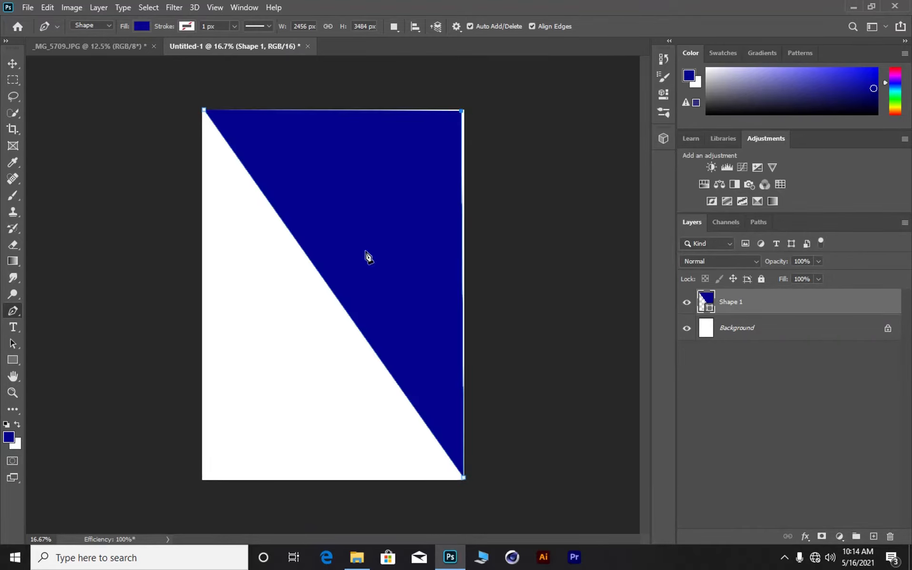
left_click(202, 480)
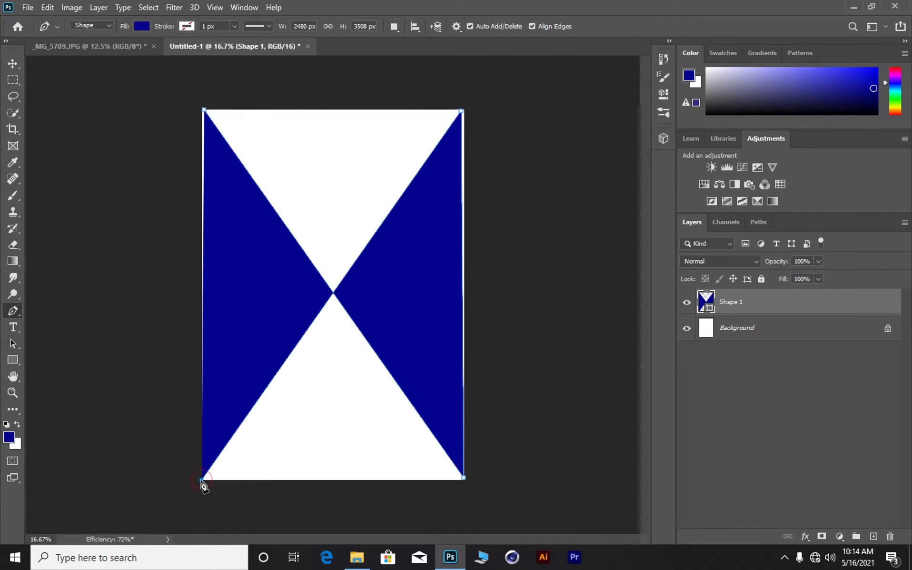
Step: Remove the shape's fill and give it an orange dotted stroke 4.68 px wide
left_click(142, 31)
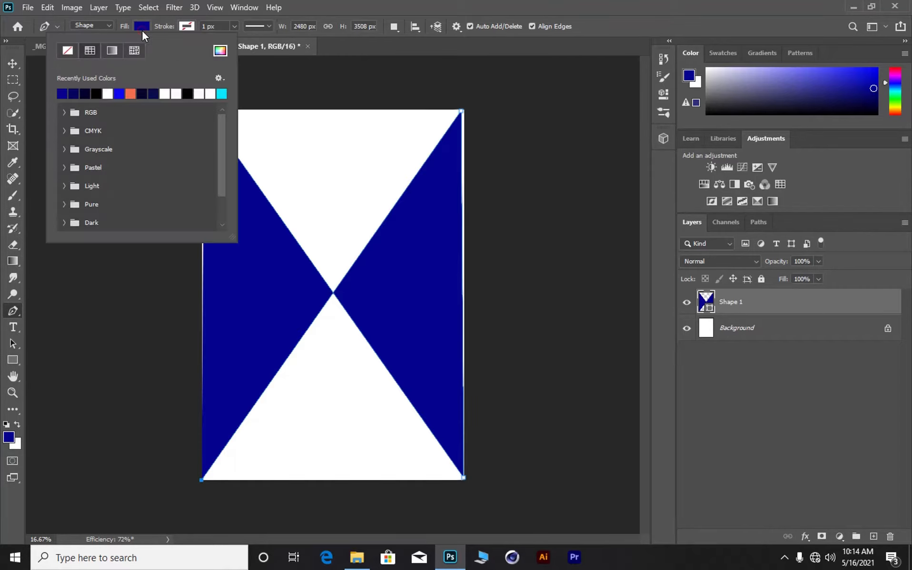
left_click(67, 51)
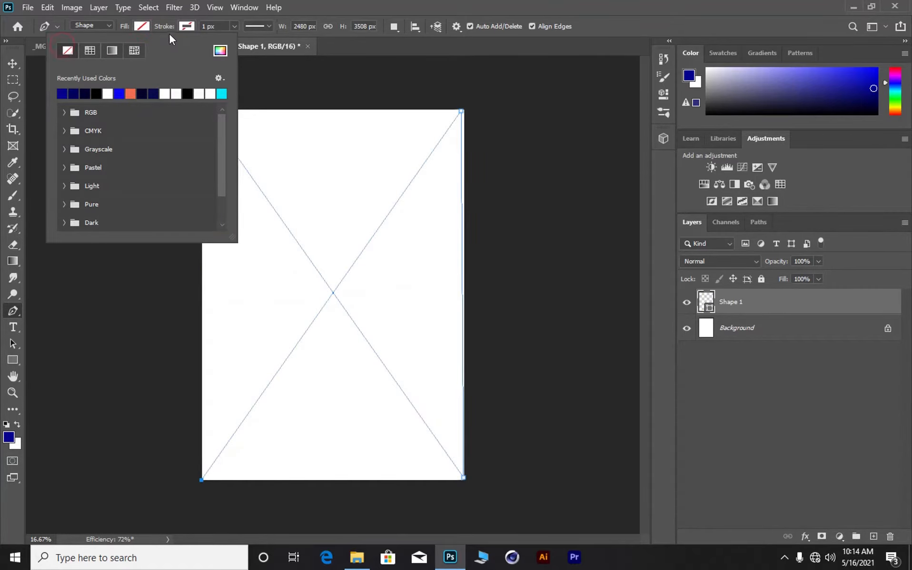
left_click(187, 28)
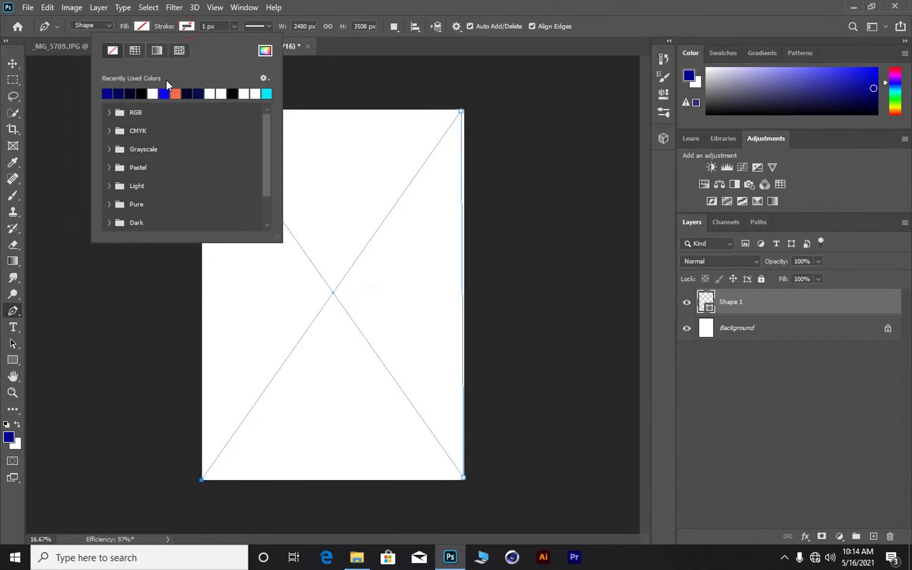
left_click(176, 94)
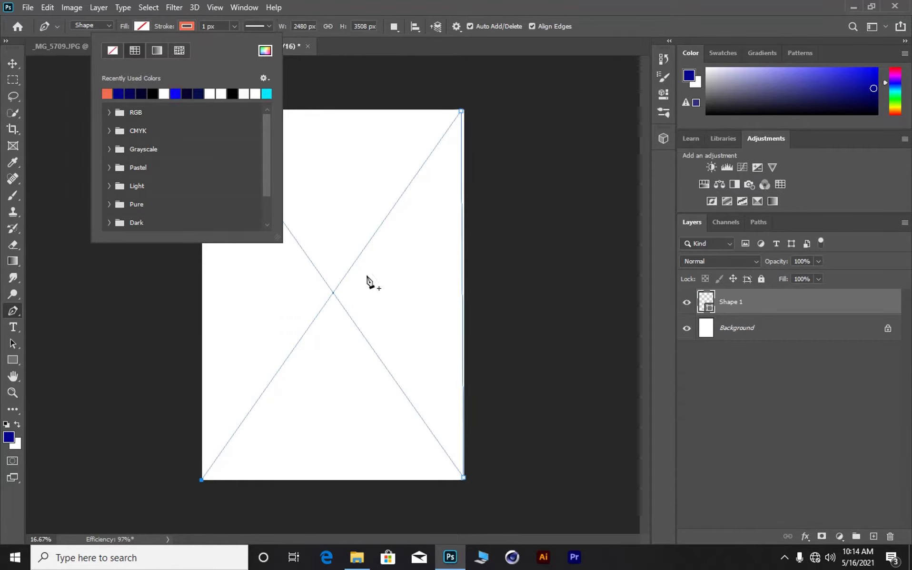
left_click(270, 26)
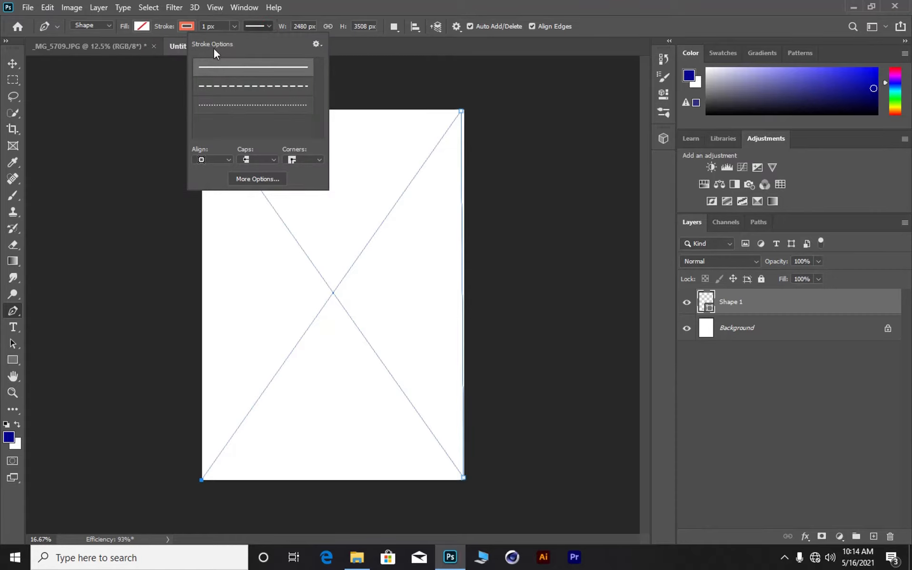
left_click(233, 107)
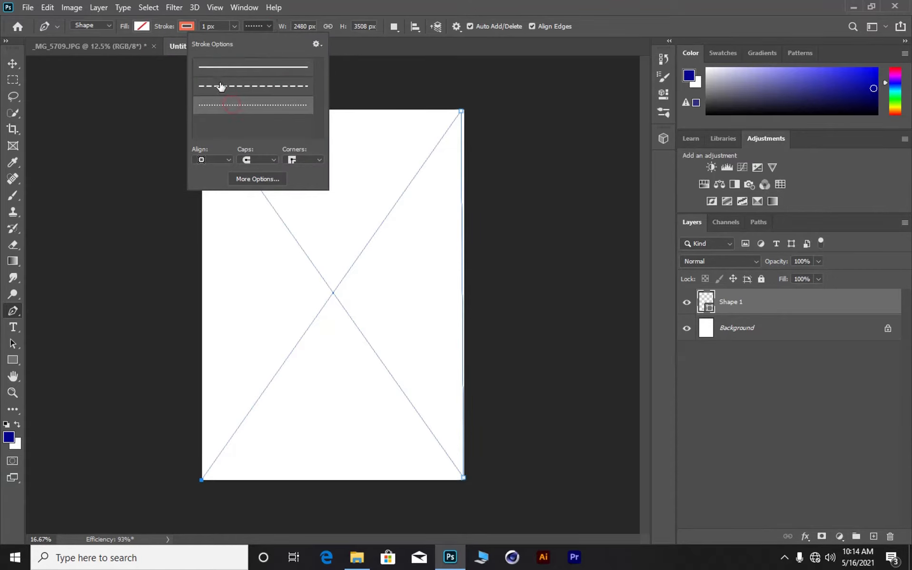
left_click(234, 26)
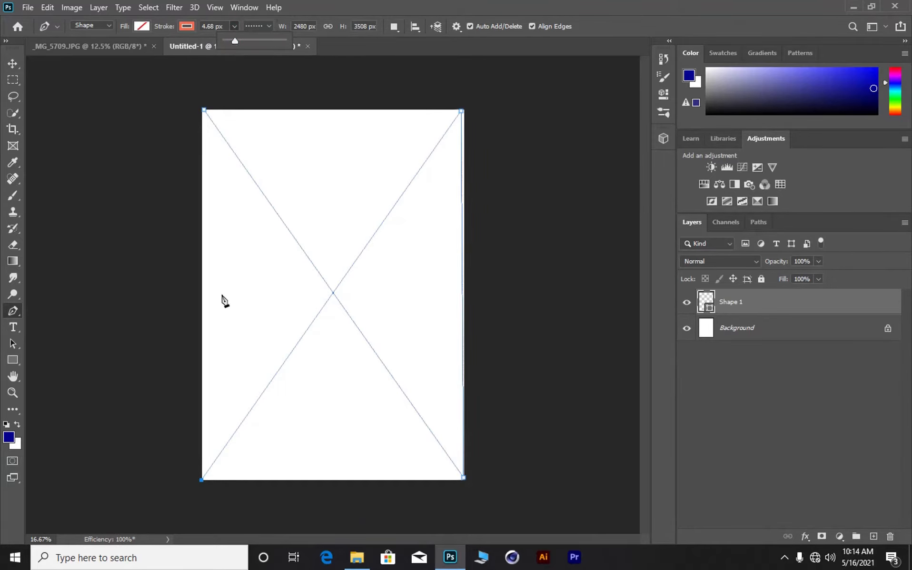
Step: Extend the dotted path across the page's middle, up to its top edge and down to its bottom edge
left_click(217, 265)
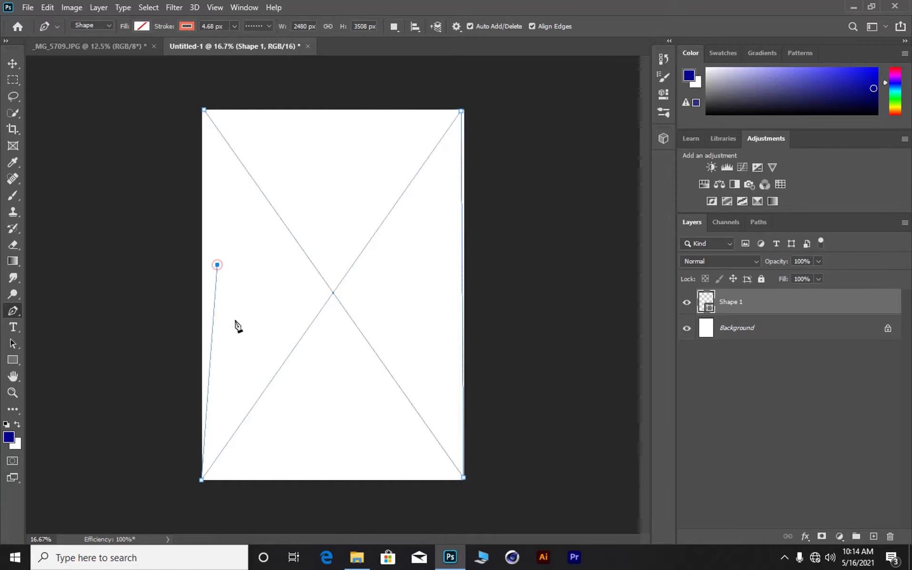
left_click(441, 282)
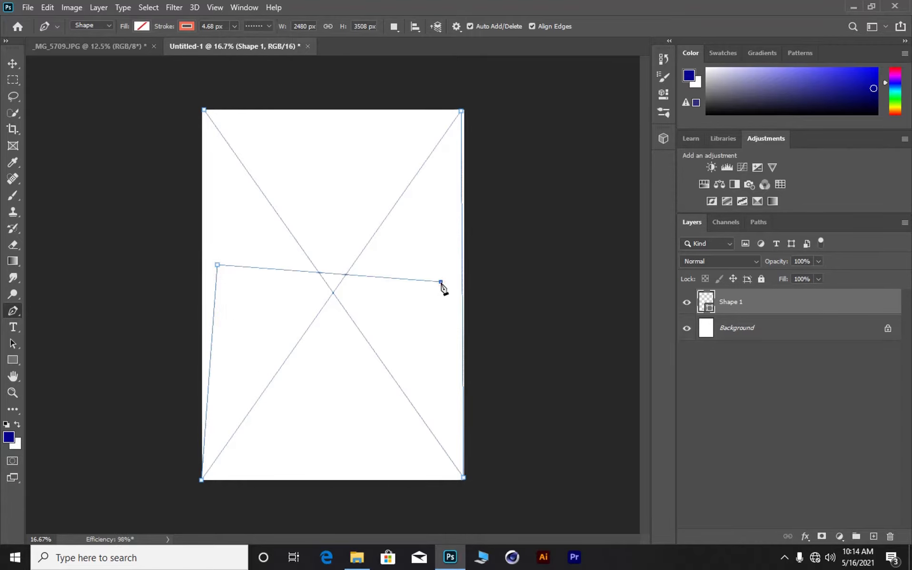
left_click(310, 109)
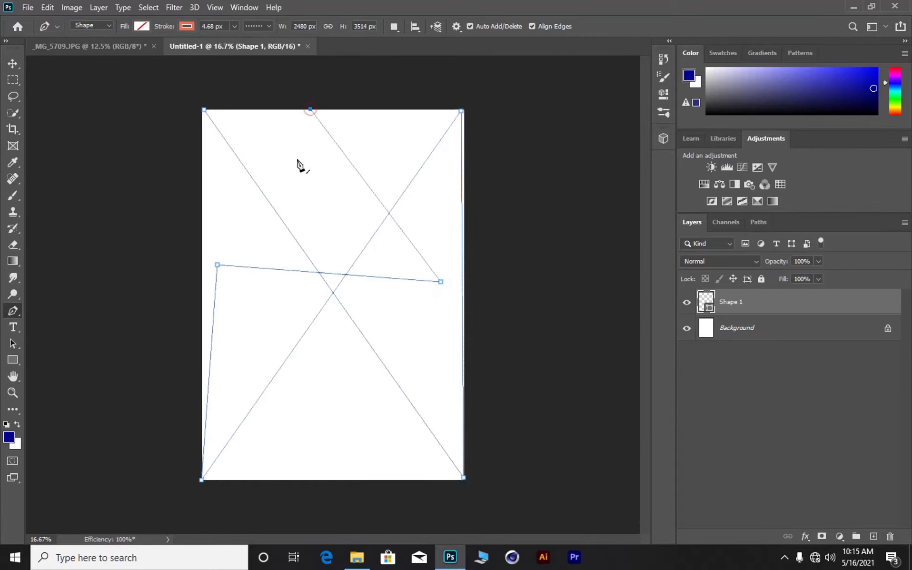
left_click(302, 479)
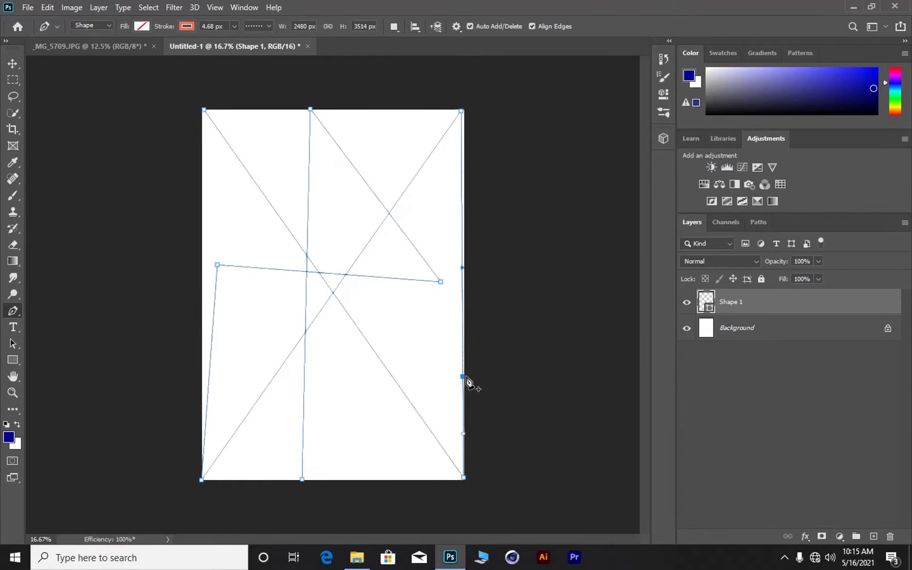
Step: Continue the path as a zigzag that crosses beyond the page's right and left edges, ending past its upper right side
left_click(322, 309)
left_click(523, 397)
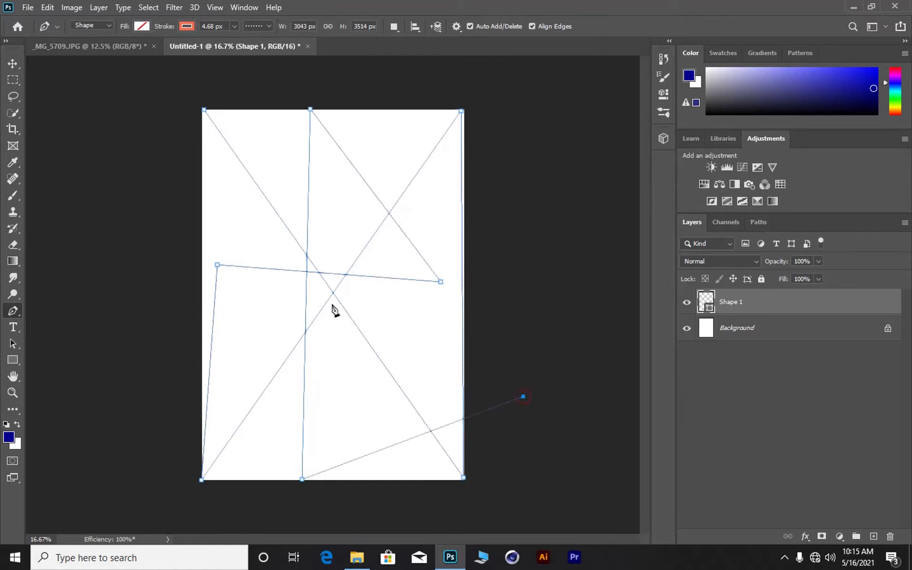
left_click(146, 223)
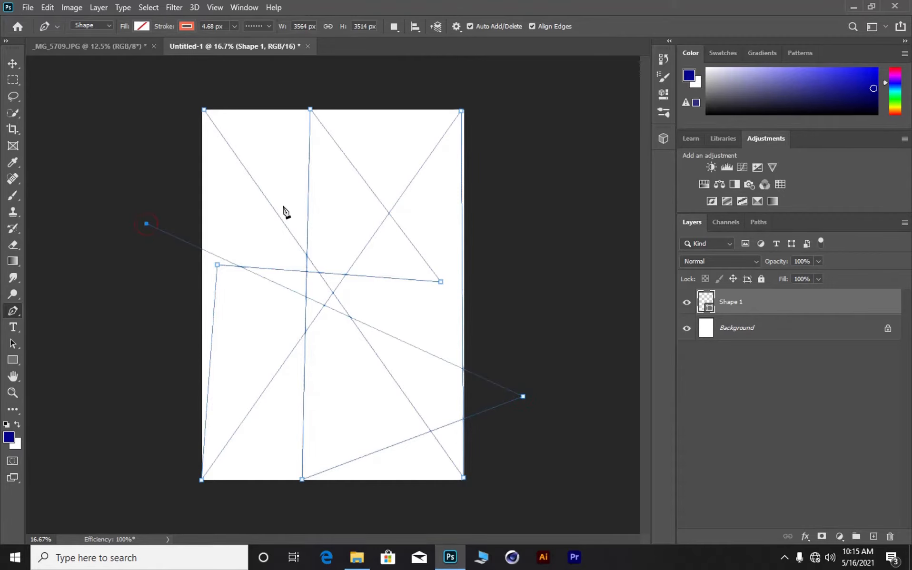
left_click(490, 206)
Step: Extend the zigzag path with more lines crossing the page at varied angles, with corner points outside its edges, and finish the path
left_click(251, 101)
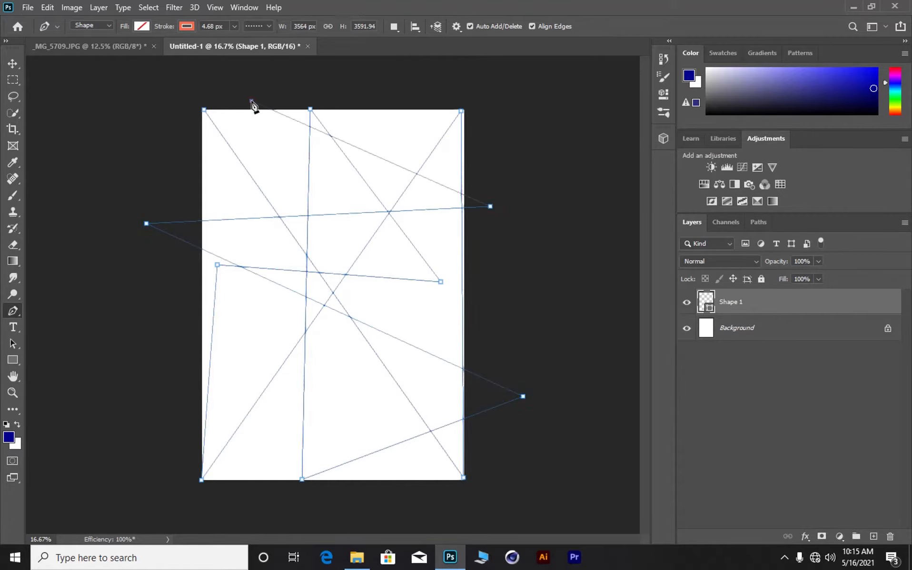
left_click(160, 358)
left_click(160, 359)
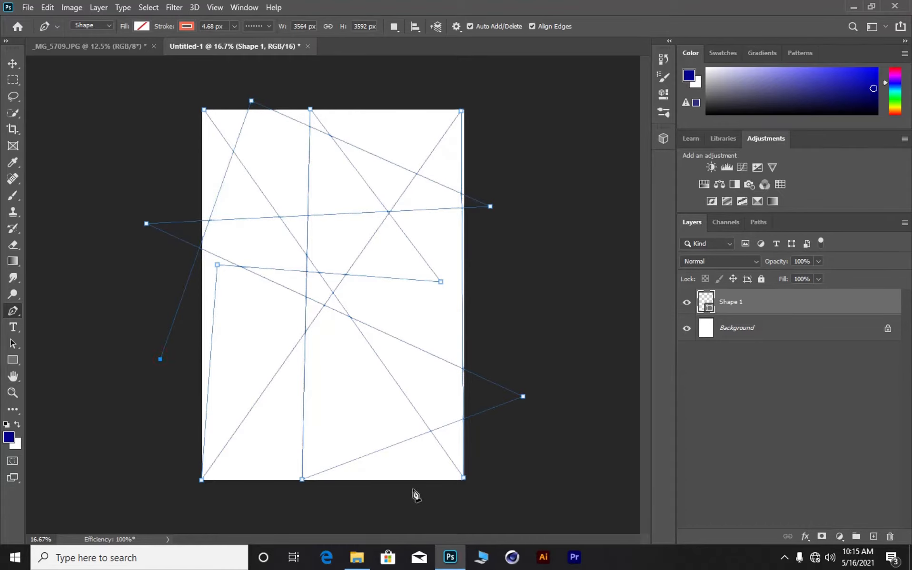
left_click(509, 255)
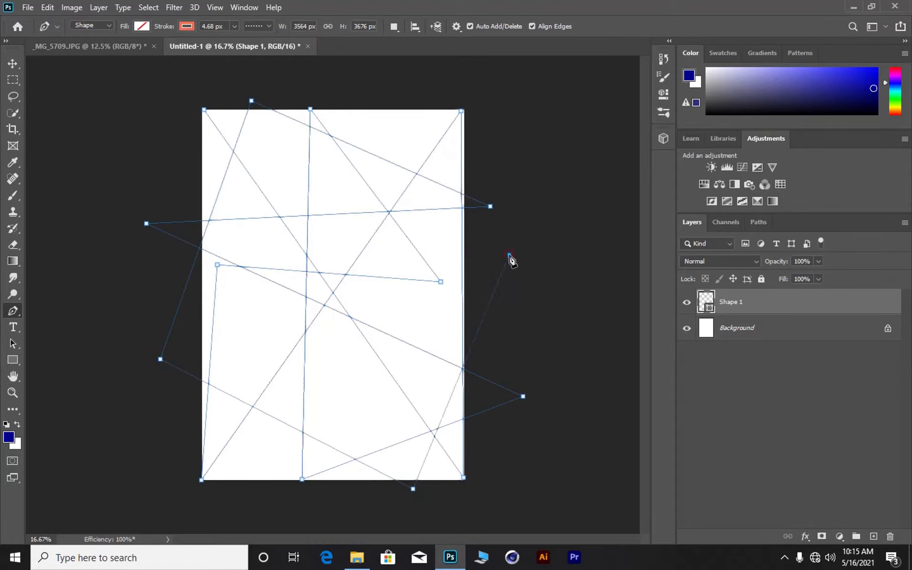
left_click(171, 418)
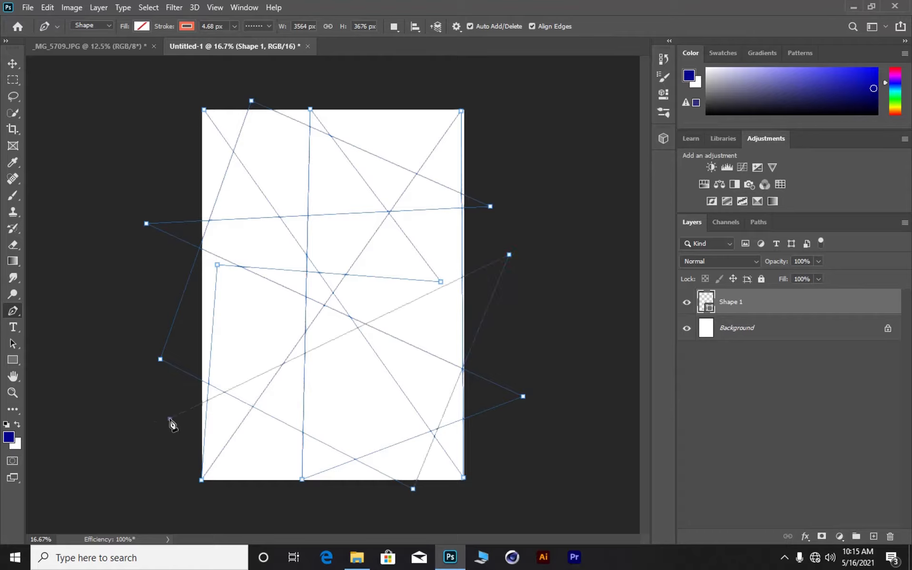
left_click(379, 98)
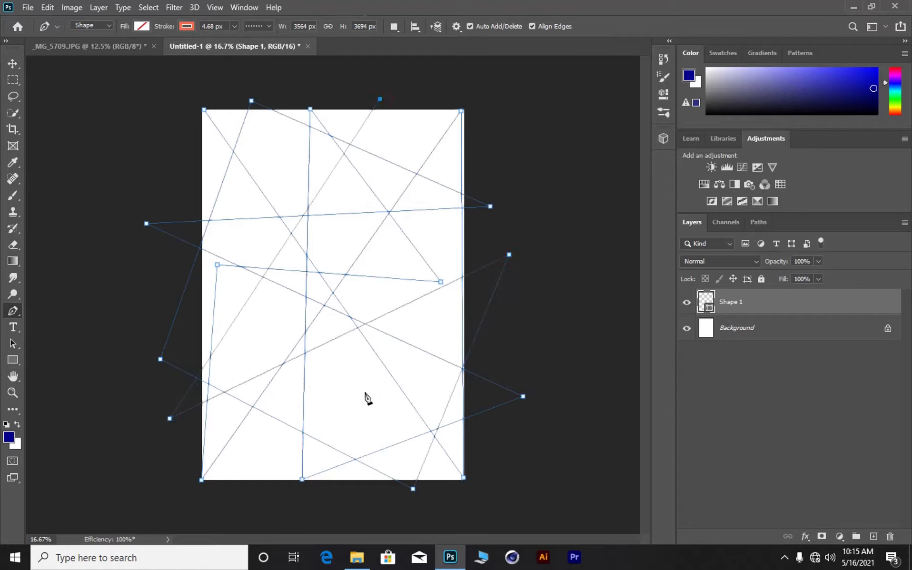
left_click(367, 502)
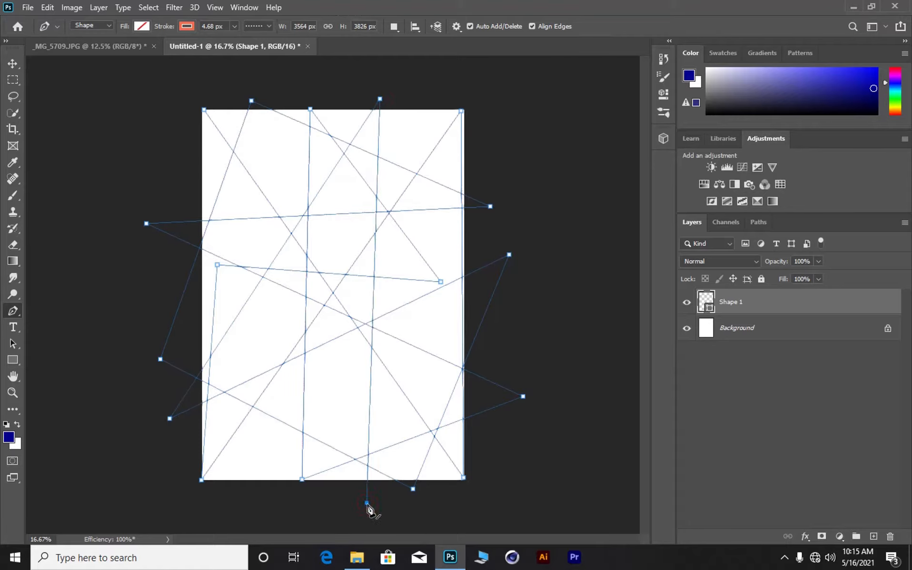
left_click(553, 339)
left_click(127, 312)
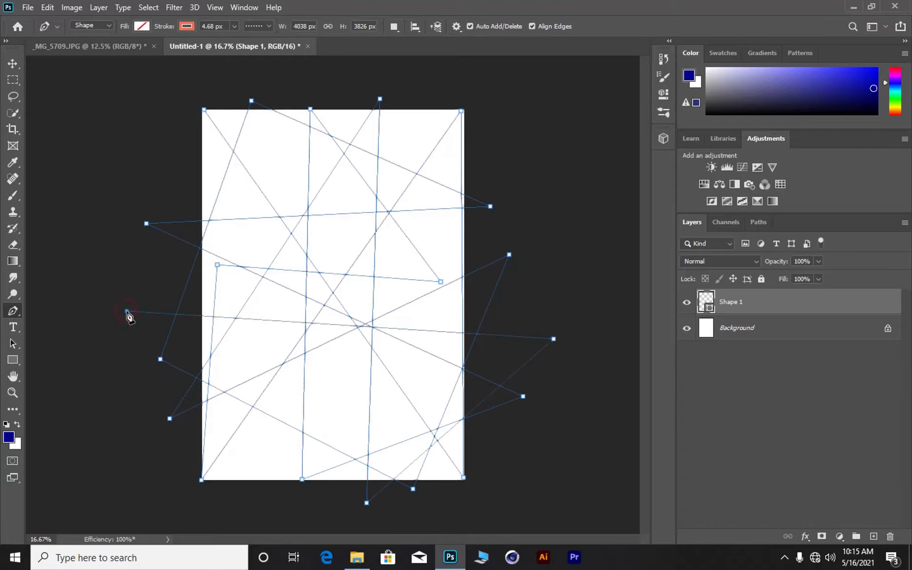
left_click(14, 65)
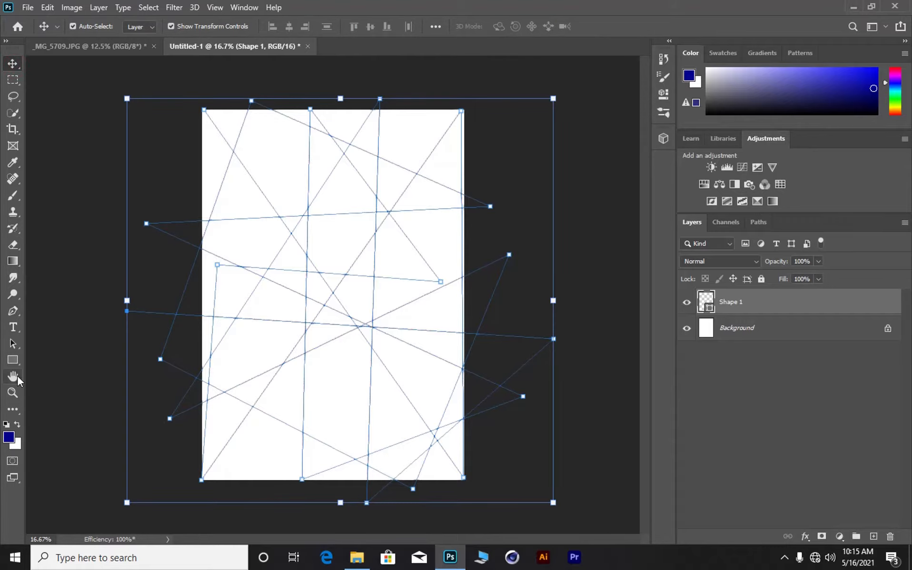
left_click(66, 299)
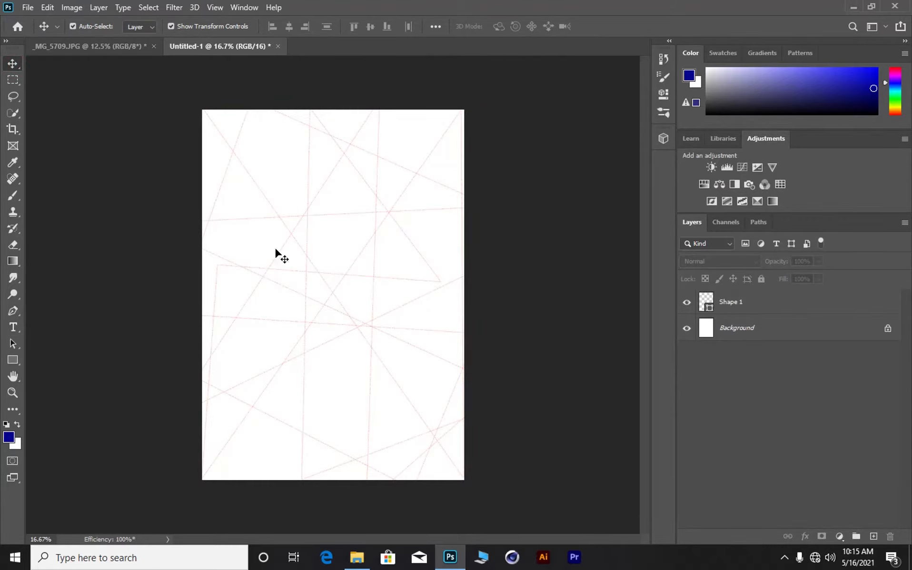
Step: Reselect the line shape and thicken its dotted stroke to 12.87 px
left_click(312, 219)
left_click_drag(140, 139, 246, 262)
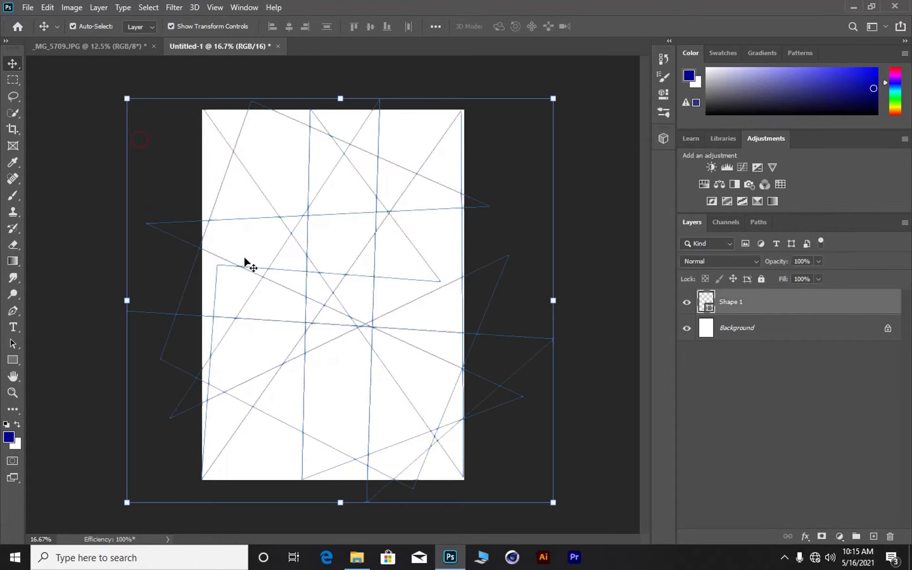
left_click(12, 313)
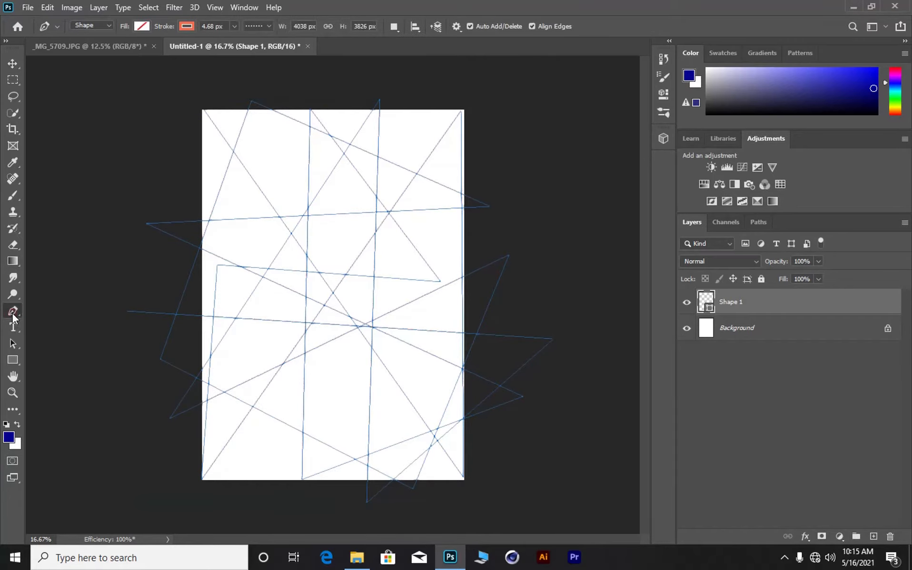
left_click(233, 26)
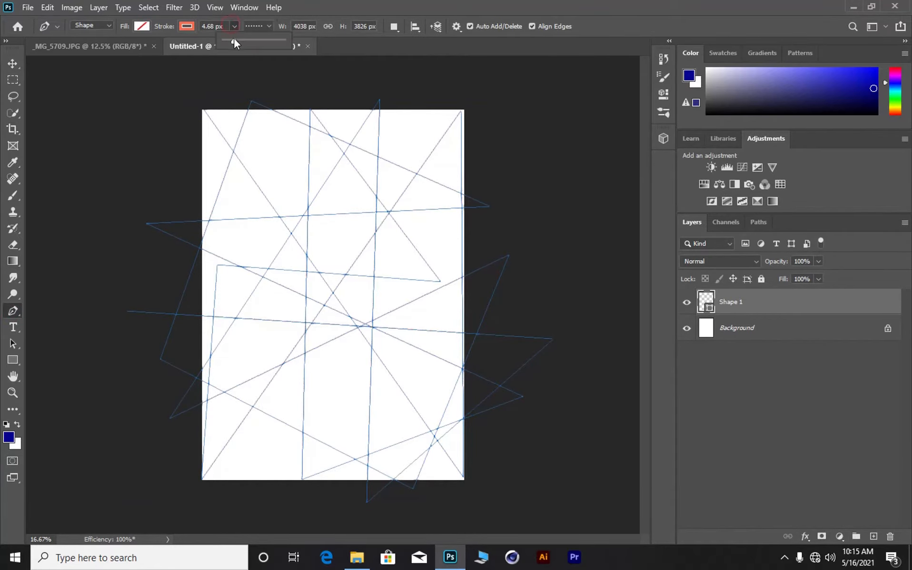
left_click_drag(234, 38, 236, 39)
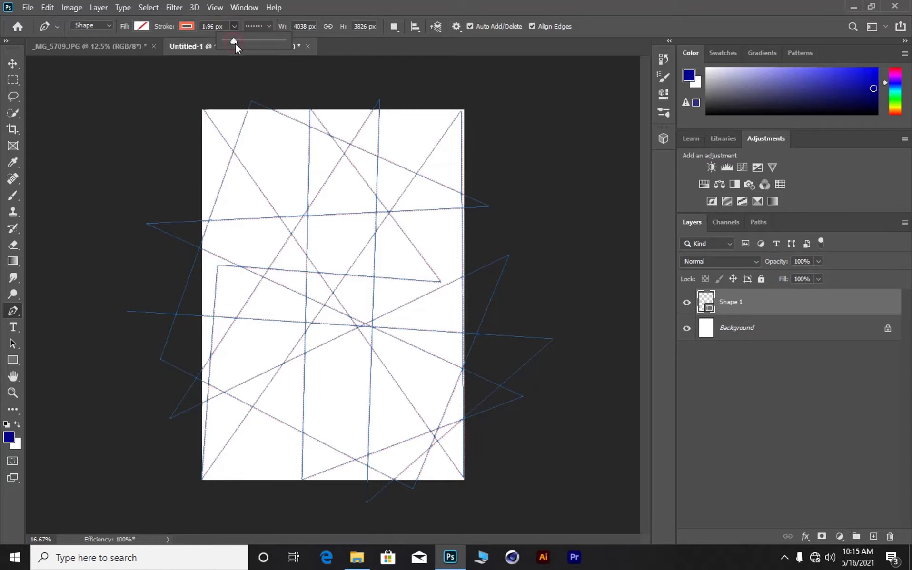
left_click_drag(235, 43, 237, 39)
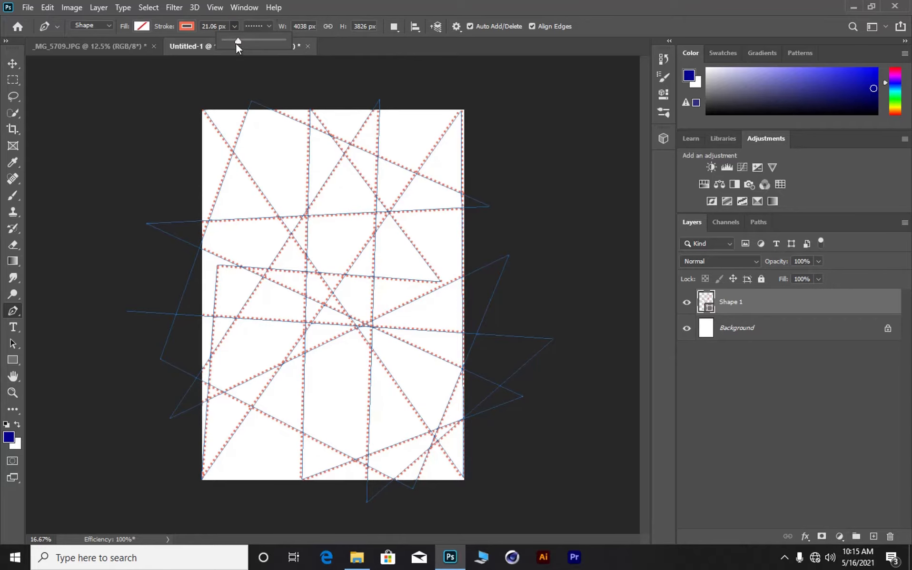
Step: Try a separate Pen line with a yellow stroke outside the page, and delete it
left_click(148, 112)
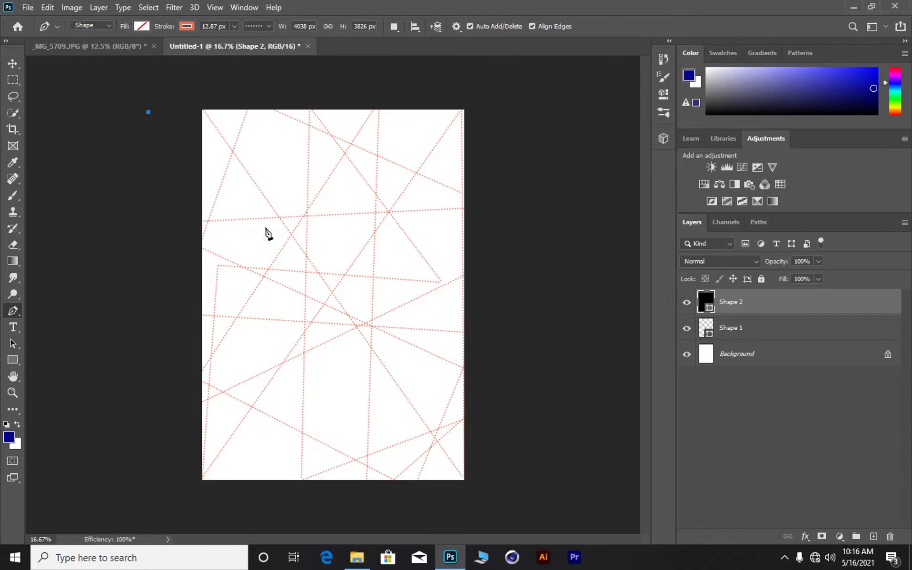
left_click(191, 25)
left_click(192, 24)
left_click(192, 25)
left_click(110, 113)
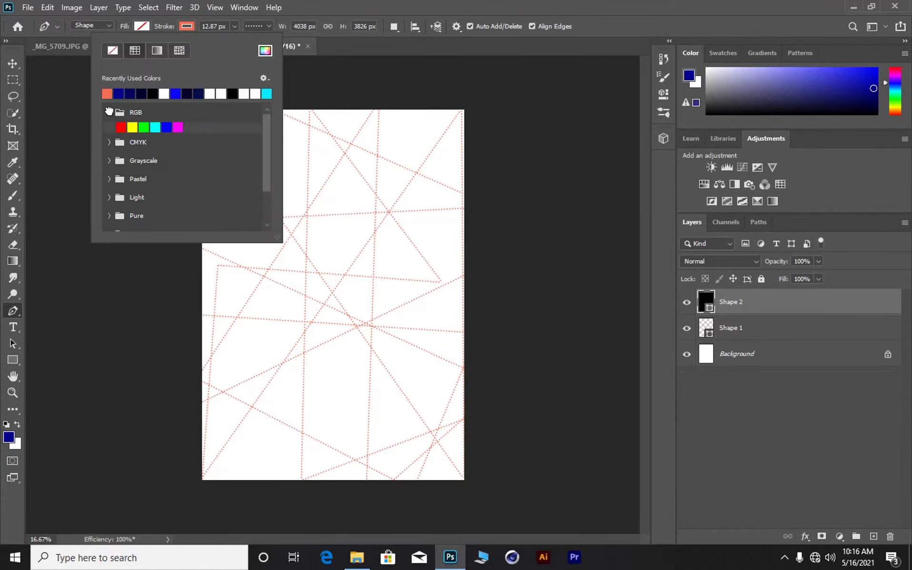
left_click(132, 127)
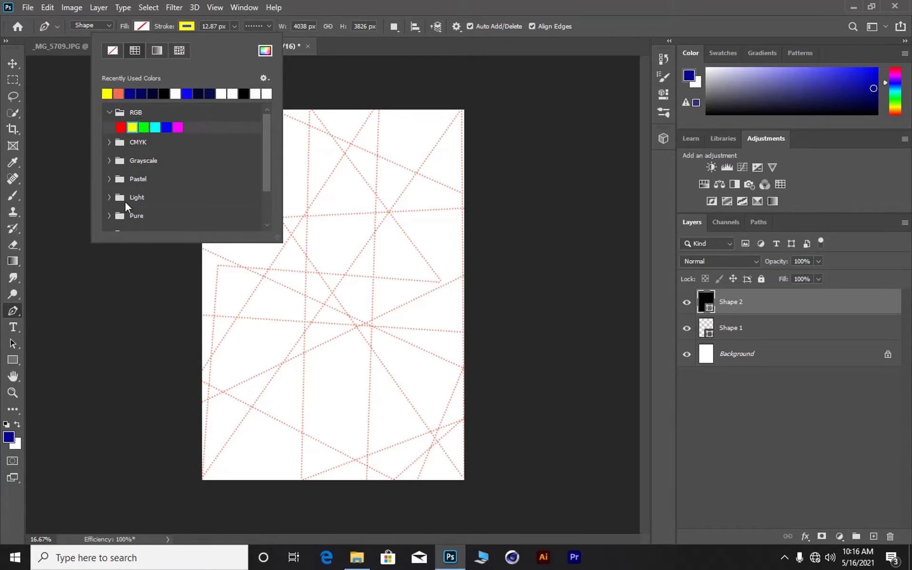
left_click(75, 65)
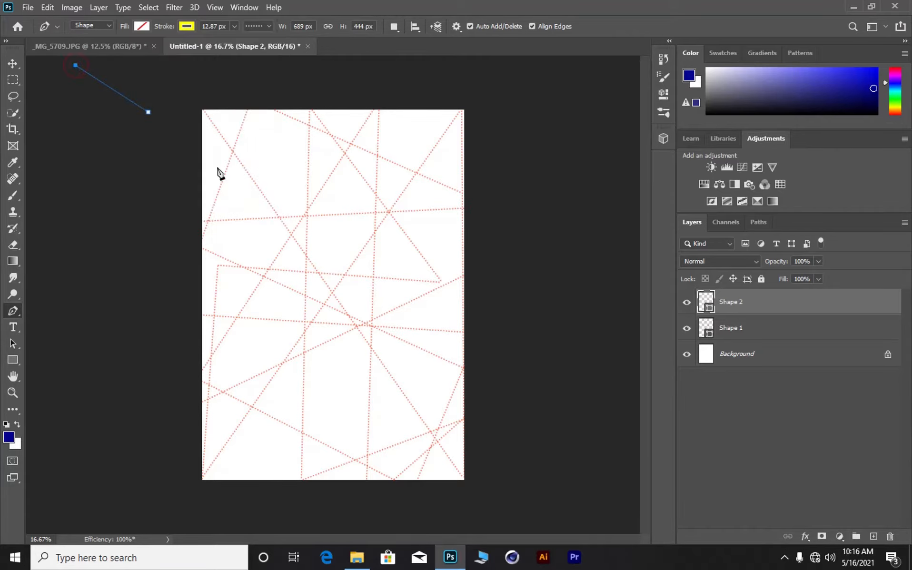
left_click(16, 65)
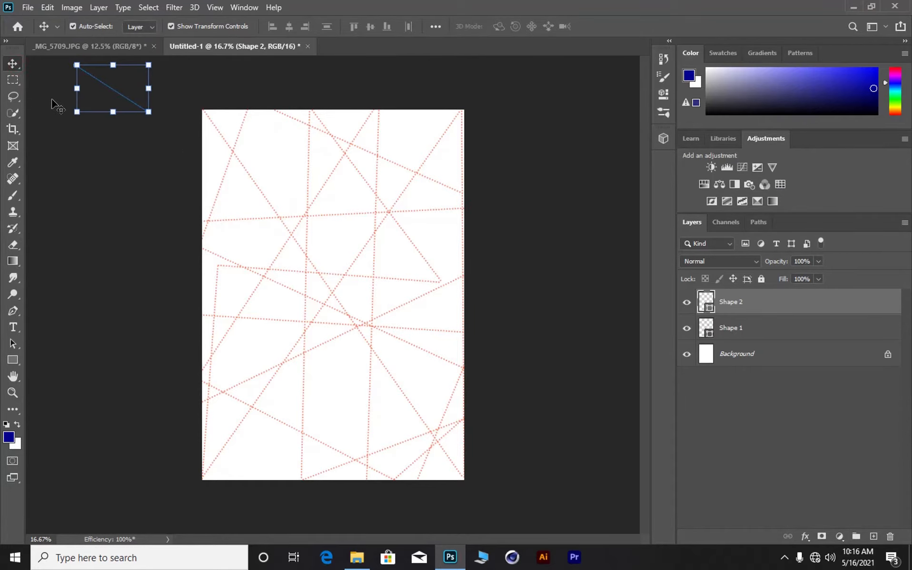
key("Delete")
left_click(312, 195)
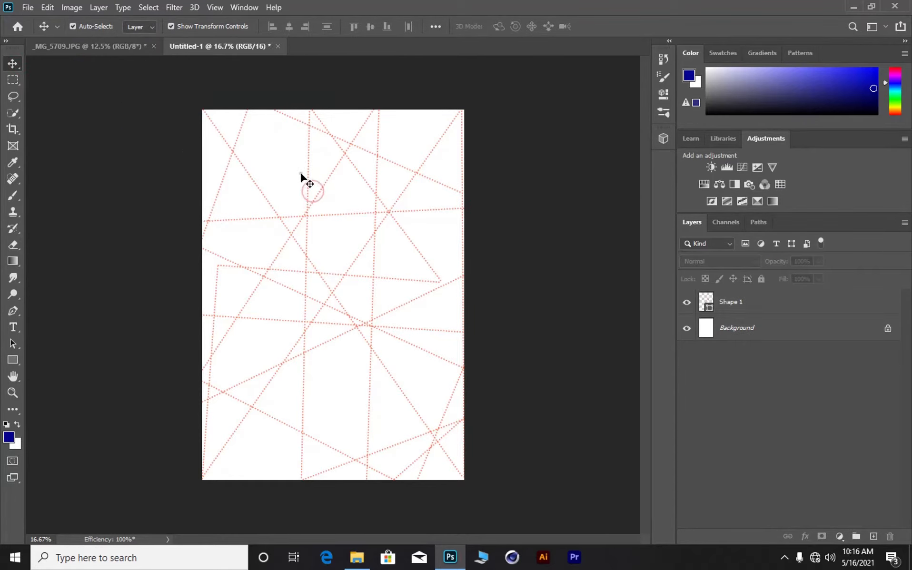
left_click(309, 169)
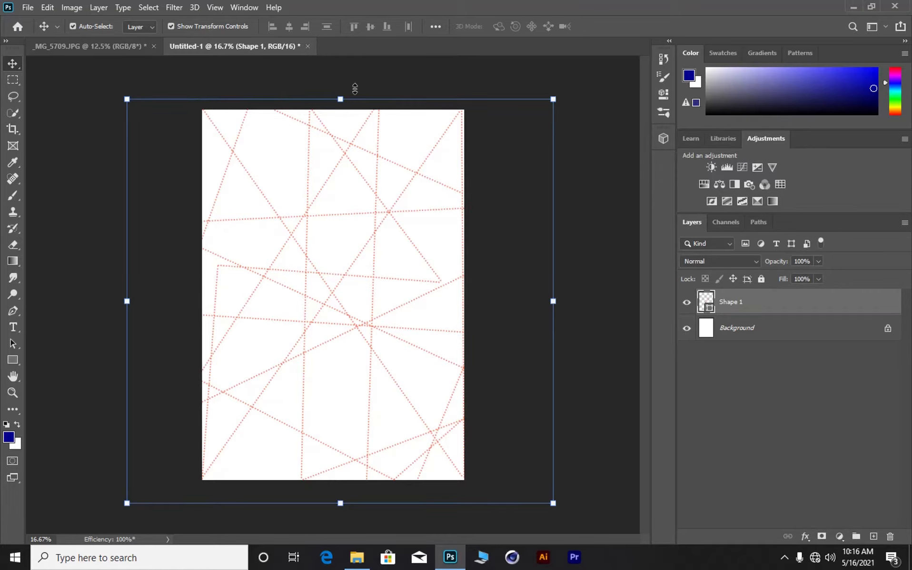
left_click_drag(577, 126, 371, 301)
left_click(223, 318)
left_click(225, 319)
left_click(226, 319)
left_click_drag(134, 154, 452, 498)
left_click(751, 383)
left_click(749, 303)
Step: Undo the yellow line, the stroke width change and the latest path segments, back to the line crossing the page's upper half
key("ctrl+z")
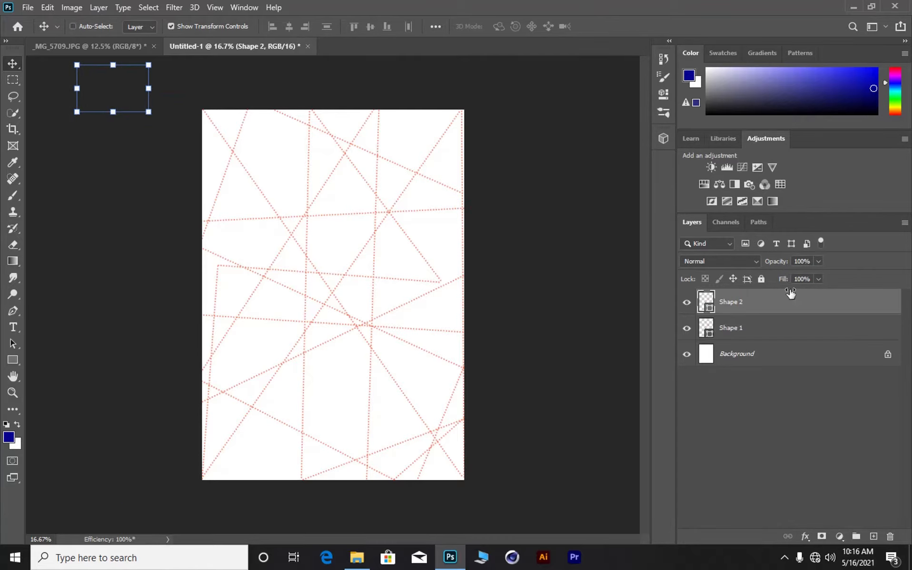
key("ctrl+z")
key("ctrl+z")
key("ctrl+z")
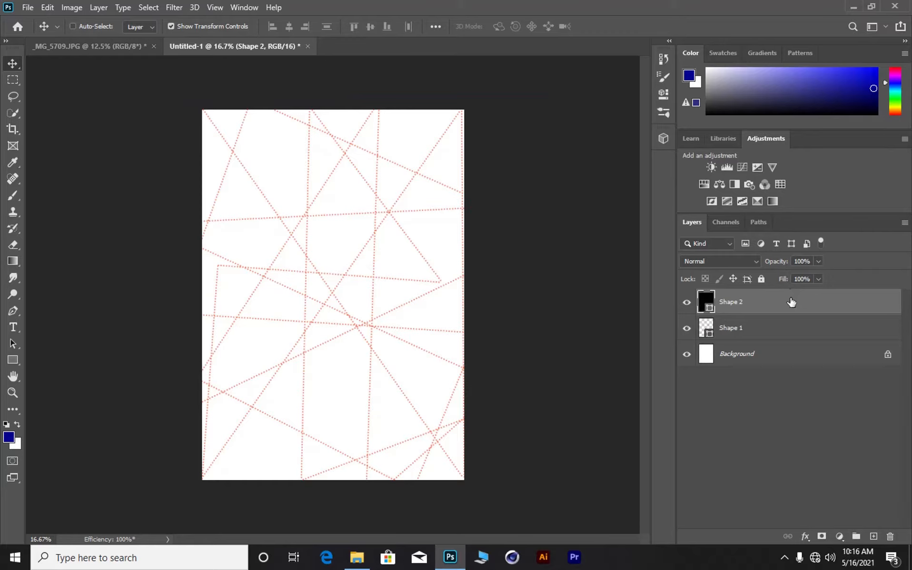
key("ctrl+z")
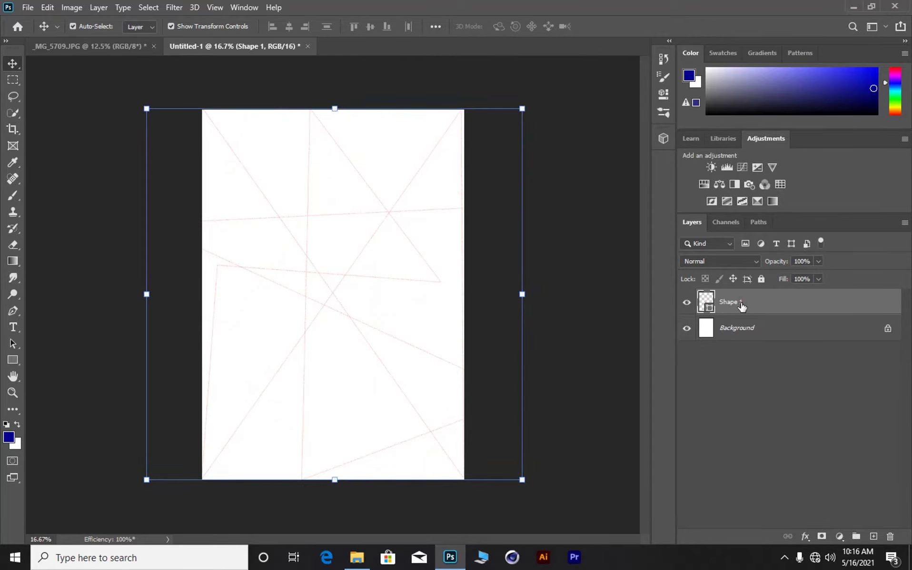
Step: Set the line shape's dotted stroke width to 26.52 px and deselect the shape
left_click(299, 296, "ctrl")
left_click_drag(114, 185, 346, 401)
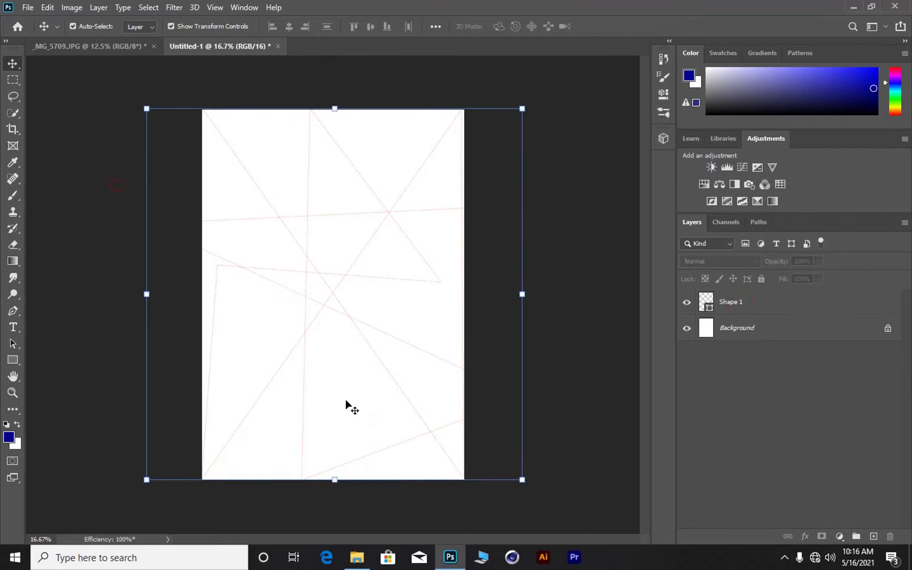
left_click(13, 312)
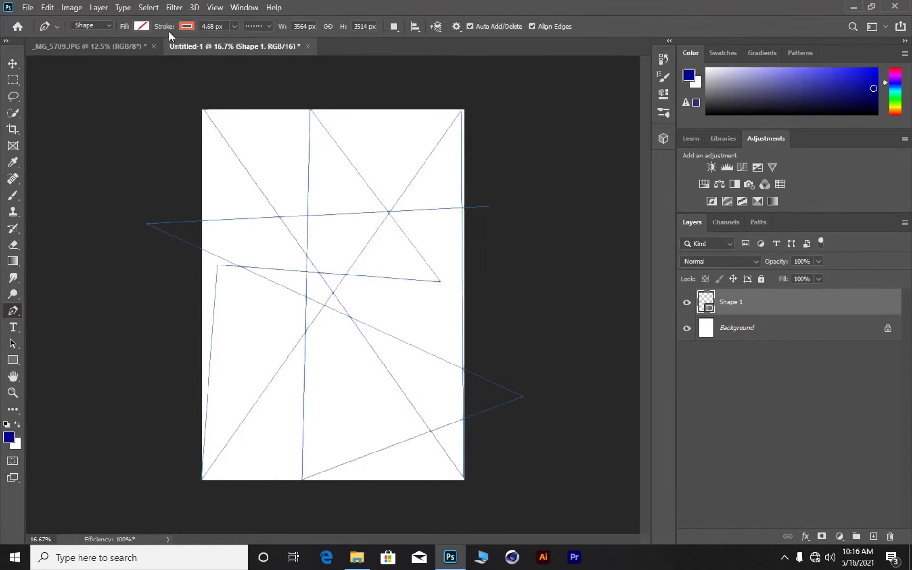
left_click(234, 26)
left_click_drag(239, 42, 239, 43)
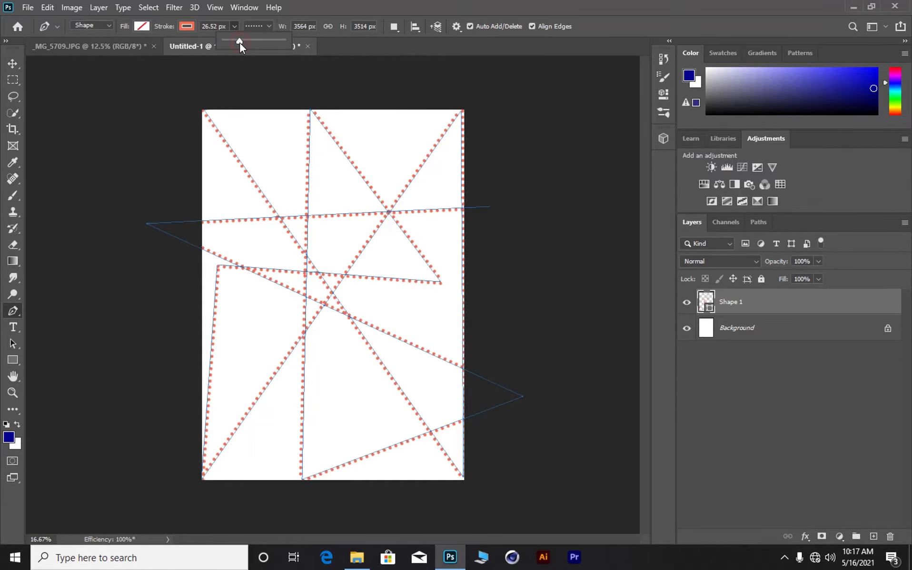
left_click(17, 63)
left_click(70, 95)
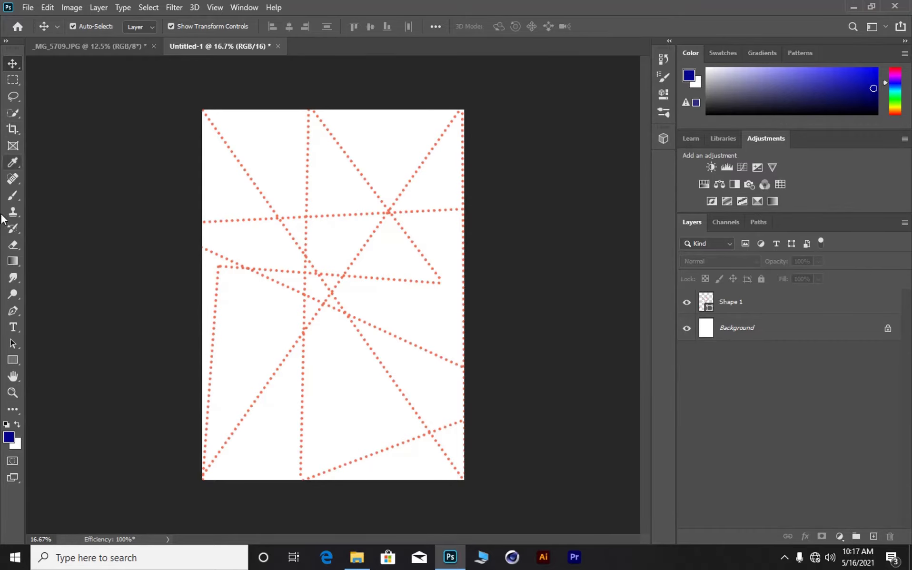
Step: Draw a dark navy rectangle about 2636 by 3772 px over the whole page, and place its layer beneath the line shape
left_click(13, 360)
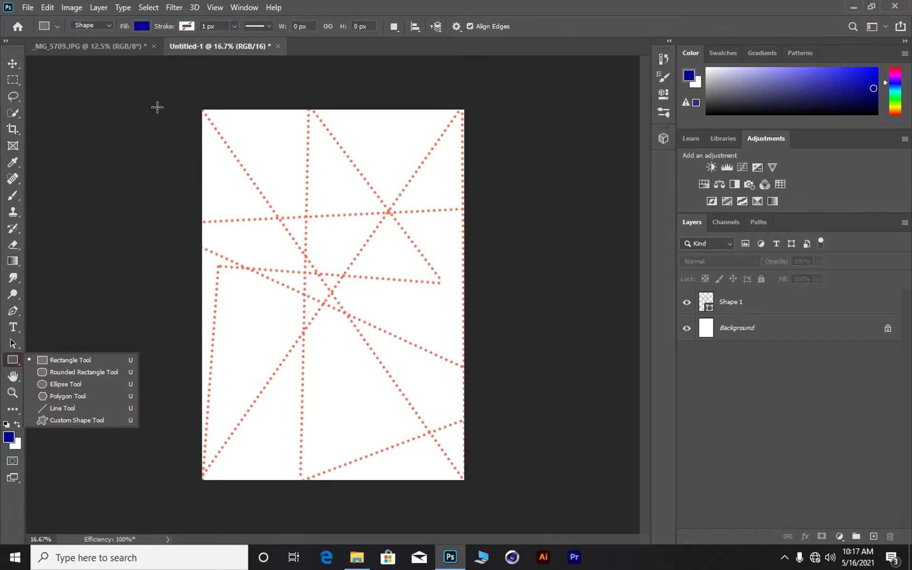
left_click_drag(192, 90, 470, 487)
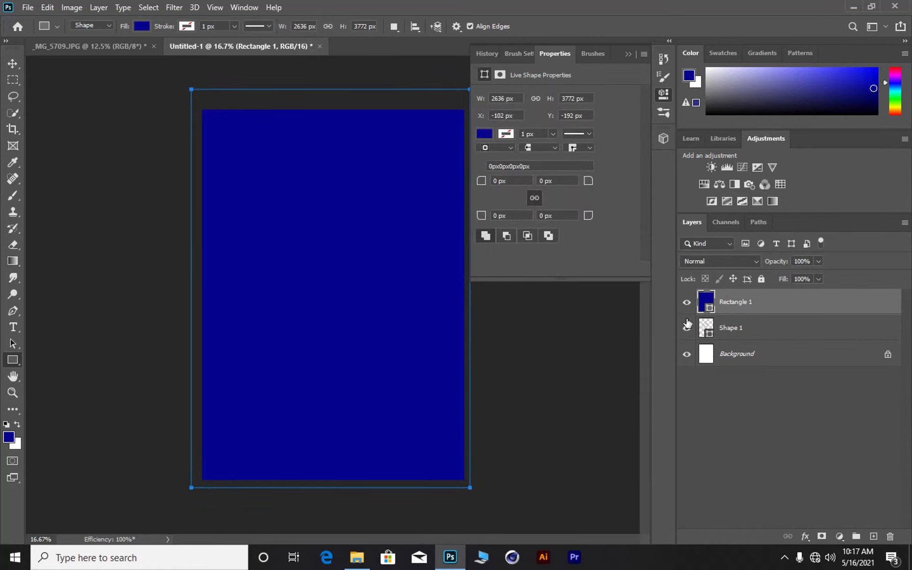
left_click_drag(819, 106, 843, 103)
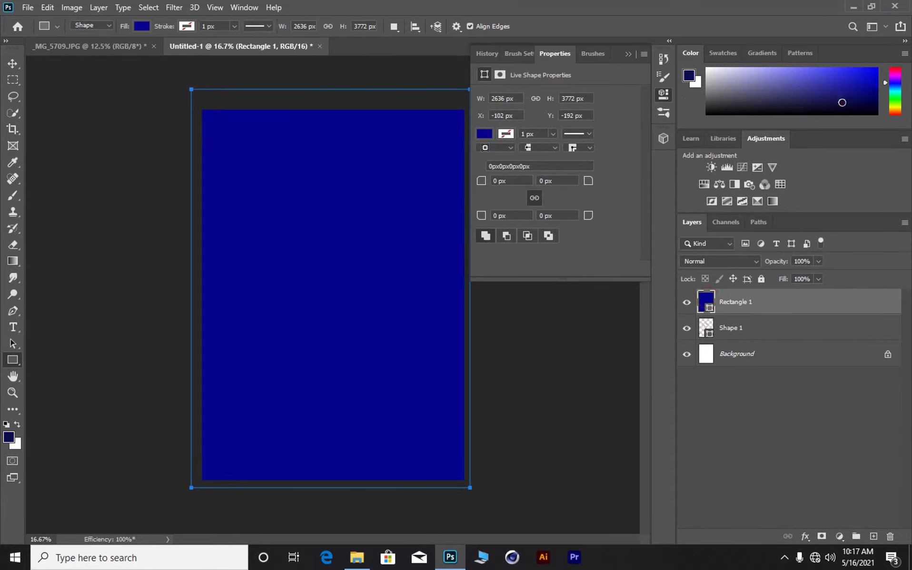
left_click(489, 137)
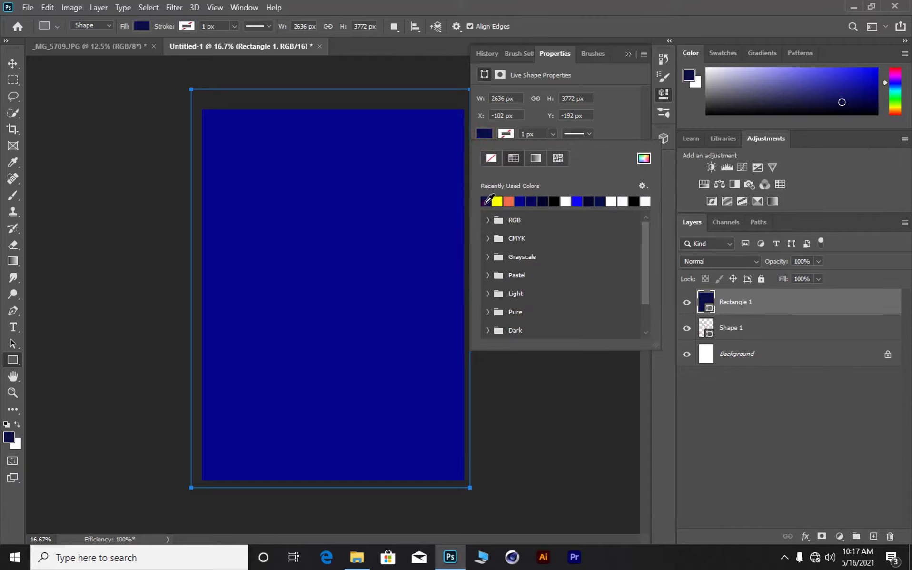
left_click(487, 202)
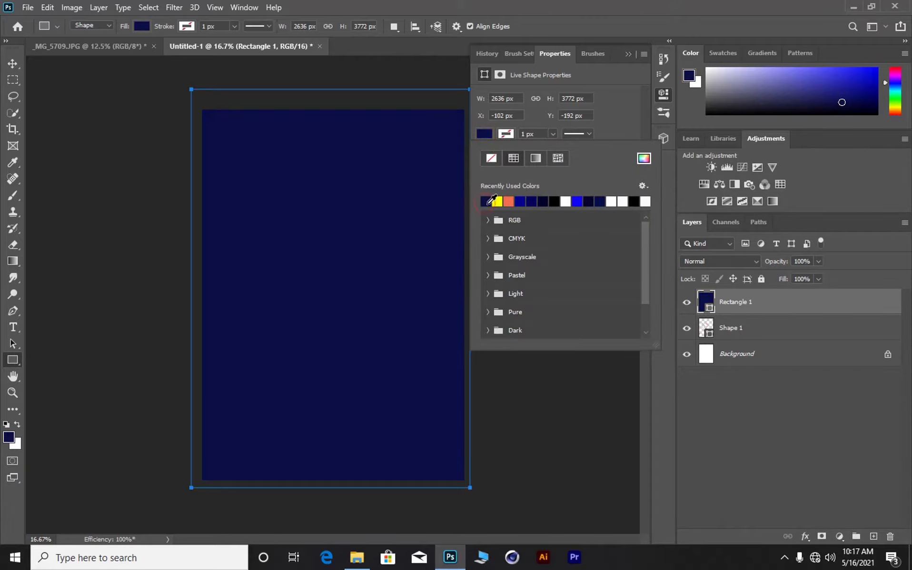
left_click(532, 202)
left_click(625, 55)
left_click(625, 55)
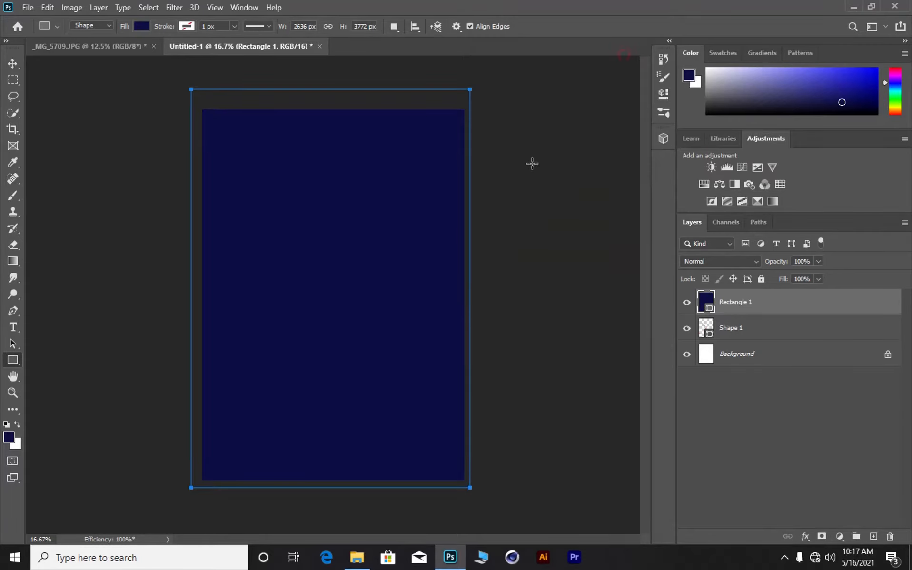
left_click(21, 67)
left_click_drag(748, 303, 763, 337)
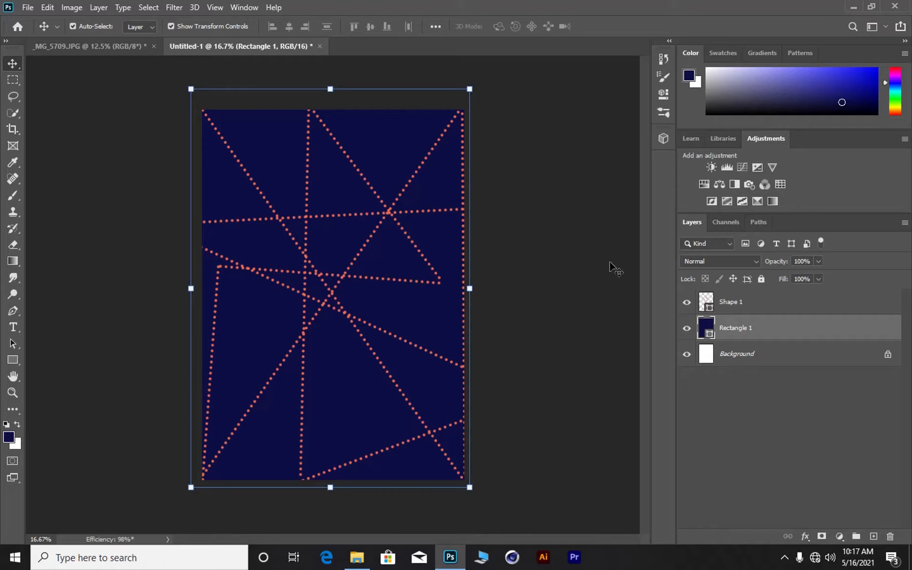
Step: Change the line shape's stroke from dotted to a thinner solid line, and deselect the shape
left_click(777, 311)
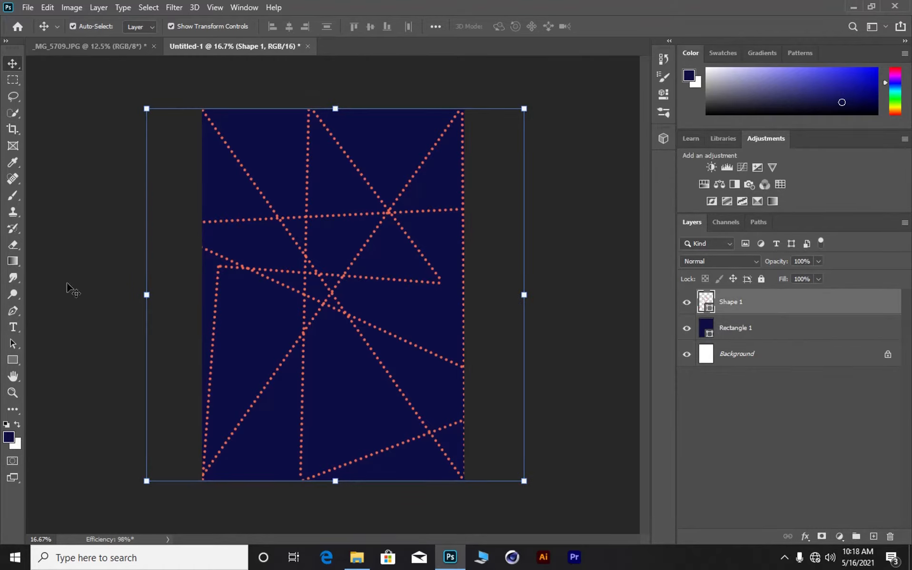
left_click(10, 312)
left_click(257, 26)
left_click(253, 67)
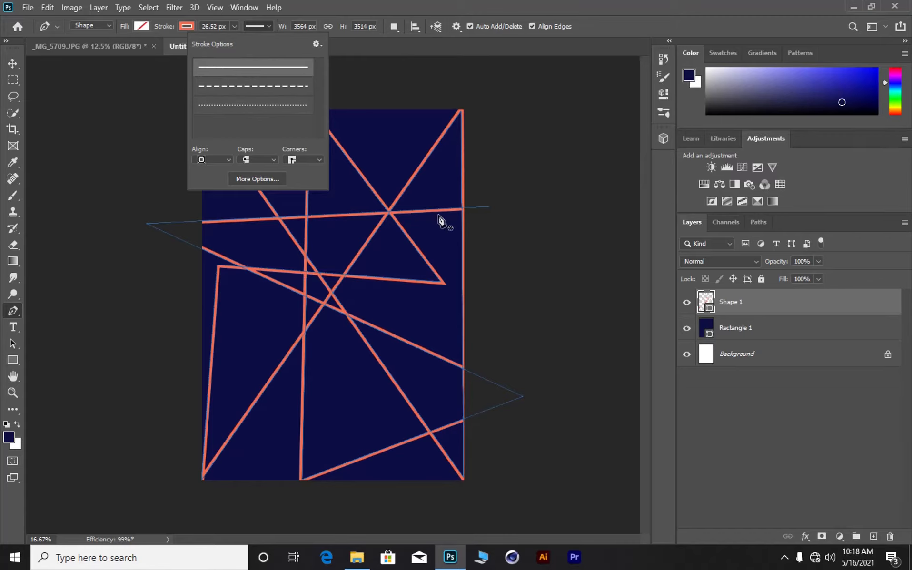
left_click(234, 26)
left_click_drag(224, 40, 232, 39)
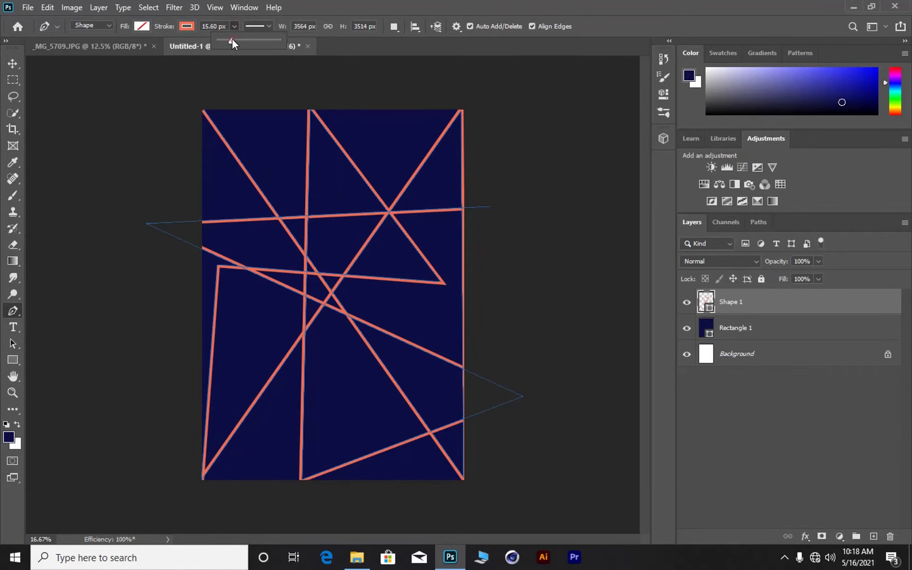
left_click(13, 64)
left_click(519, 300)
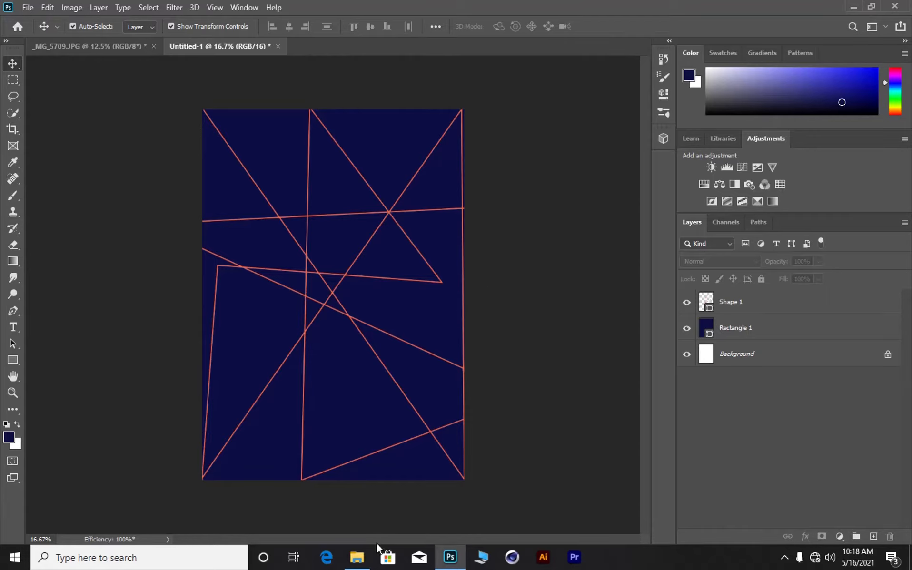
Step: Add a Levels adjustment layer above the line shape with input black at 21 and output white at 234
mouse_move(365, 564)
left_click_drag(497, 109, 462, 353)
left_click(571, 214)
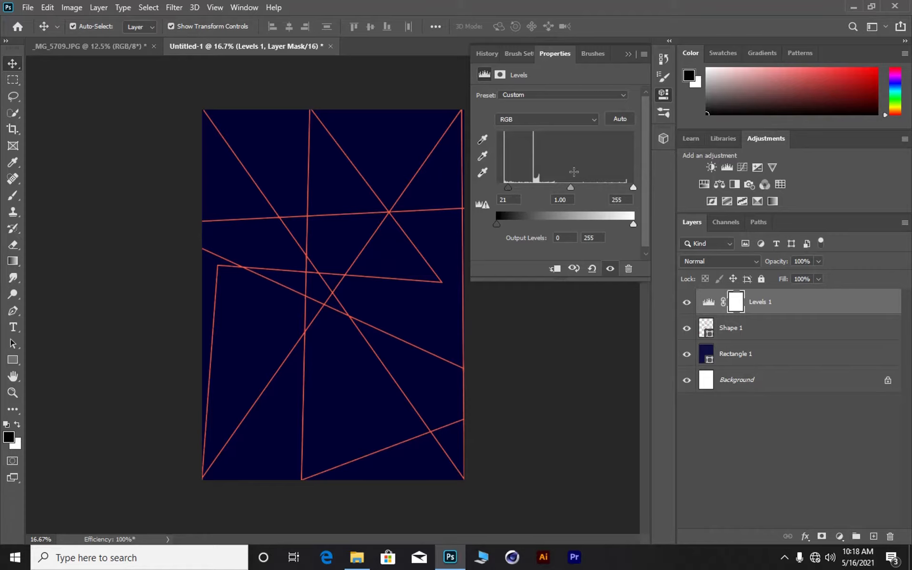
left_click_drag(499, 222, 492, 222)
left_click_drag(636, 228, 624, 229)
left_click(630, 51)
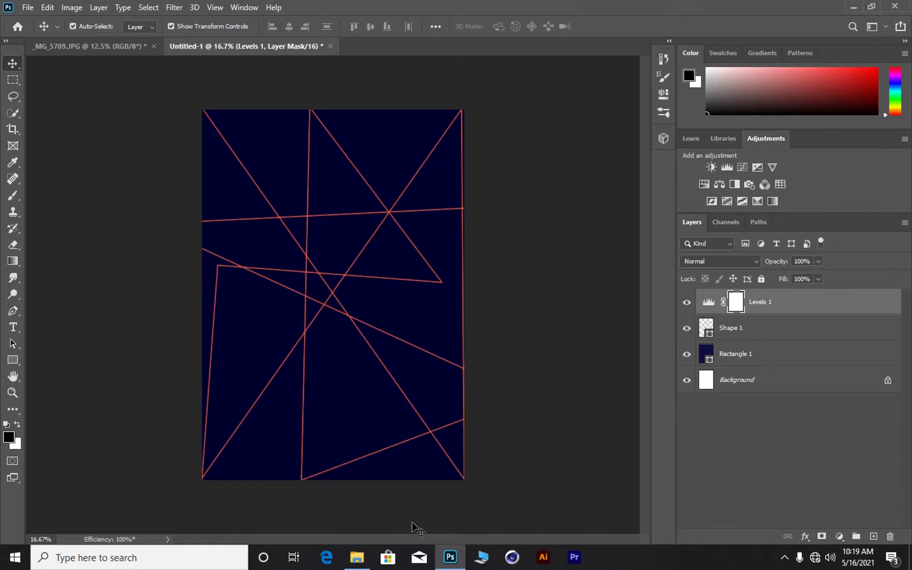
Step: Copy the cut-out portrait from the _MG_5709.JPG document into the page design, accepting the different bit depth
left_click(79, 47)
left_click_drag(300, 197, 339, 293)
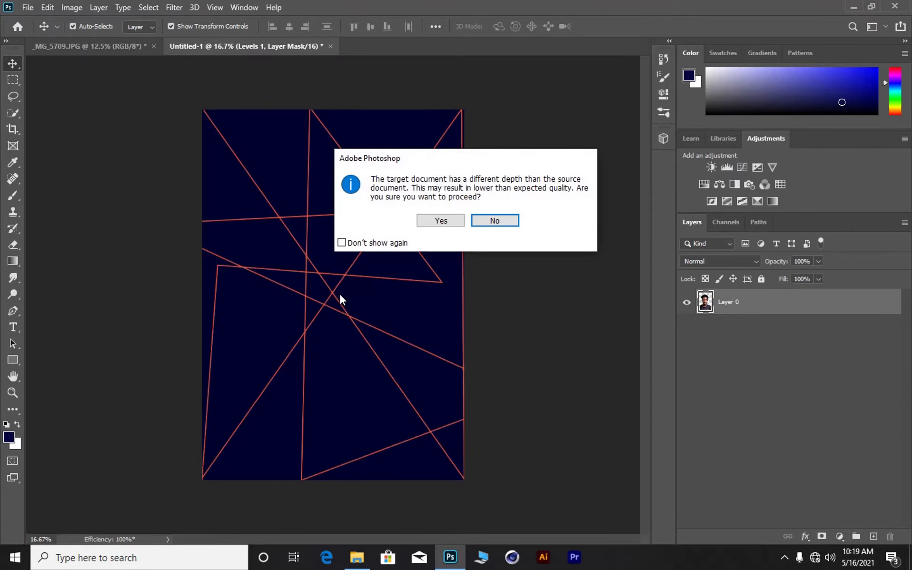
left_click(439, 220)
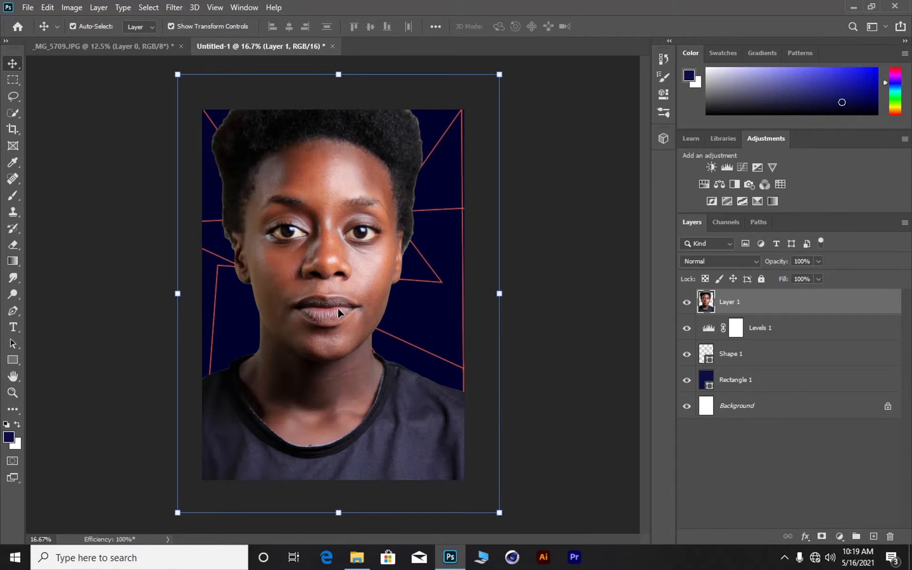
Step: Scale the portrait down to about 58% and position it centrally on the page
left_click_drag(499, 513, 402, 381)
left_click_drag(303, 245, 346, 307)
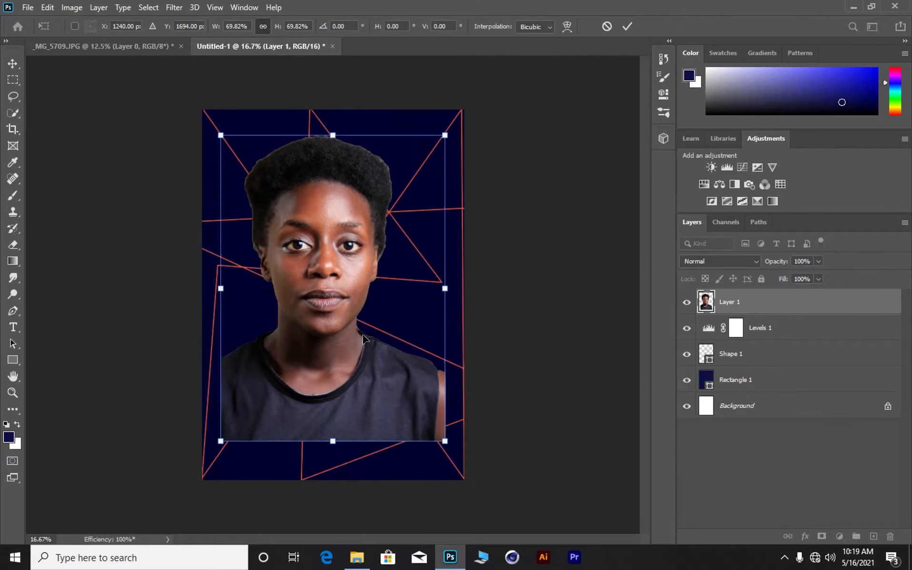
left_click_drag(445, 441, 401, 388)
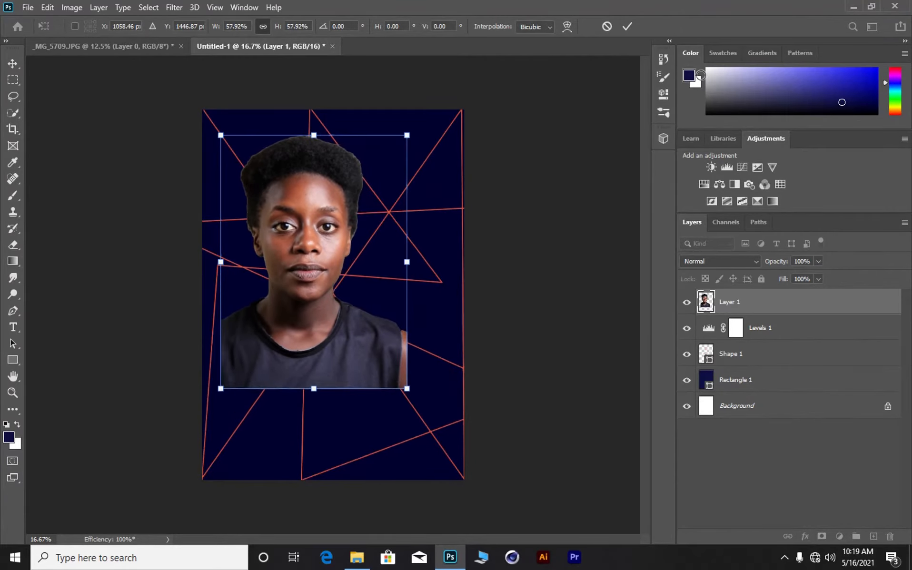
key("Return")
left_click_drag(298, 271, 319, 298)
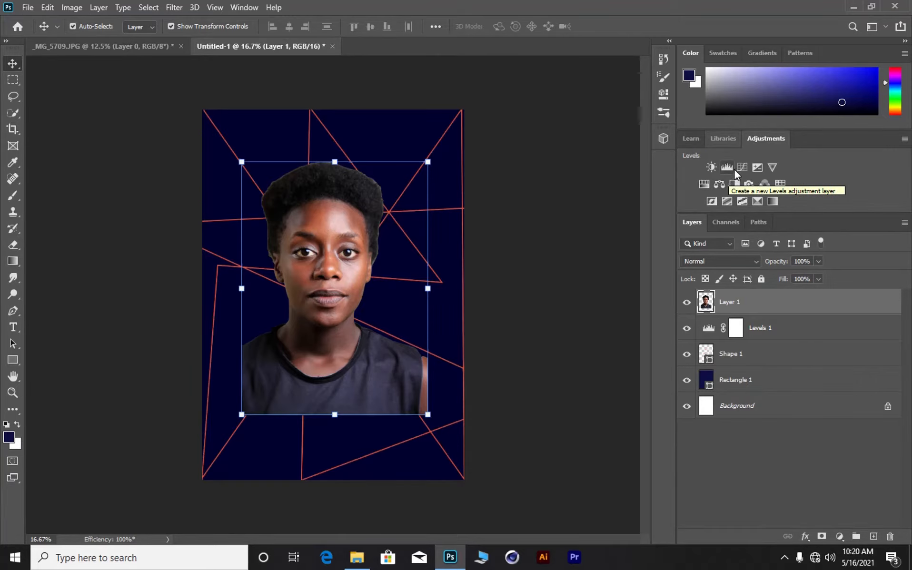
Step: Add a Brightness/Contrast adjustment with brightness -29 and contrast 20, clipped to the portrait layer
left_click(711, 168)
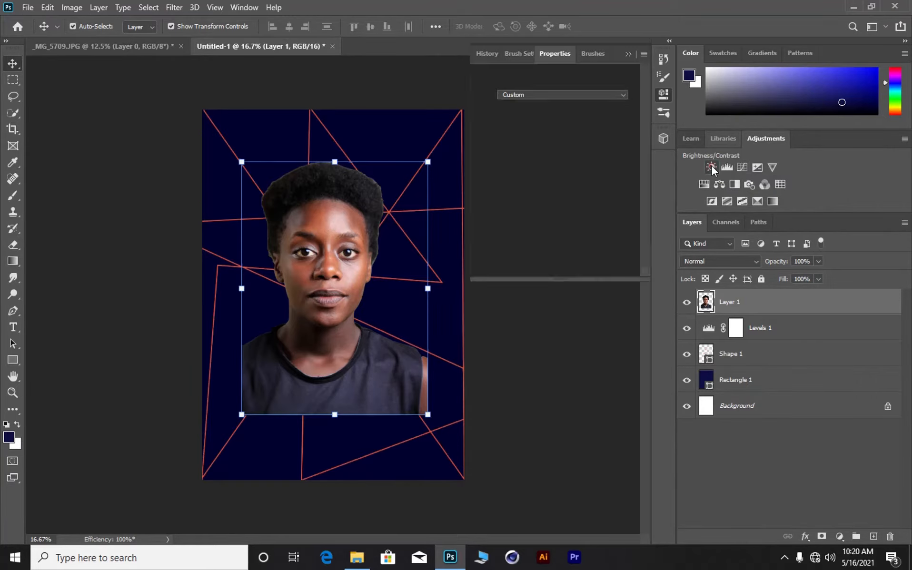
mouse_move(556, 155)
left_mouse_down()
mouse_move(566, 157)
mouse_move(546, 132)
mouse_move(534, 133)
mouse_move(571, 159)
left_mouse_up()
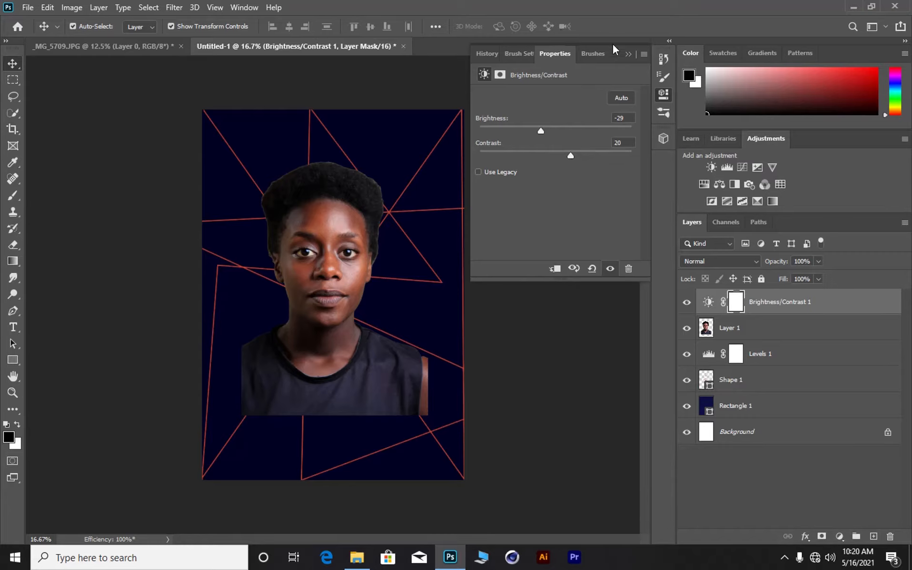
left_click(629, 54)
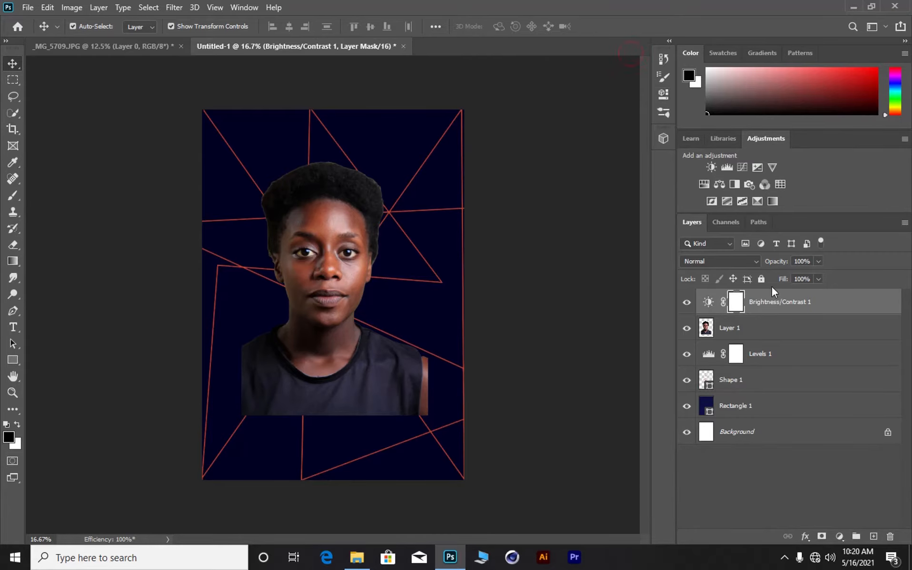
right_click(789, 310)
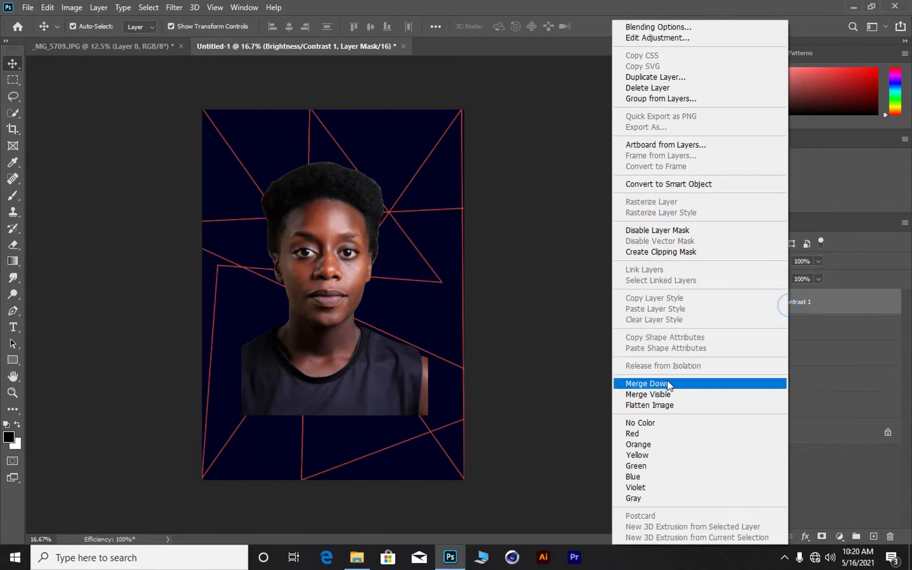
left_click(660, 252)
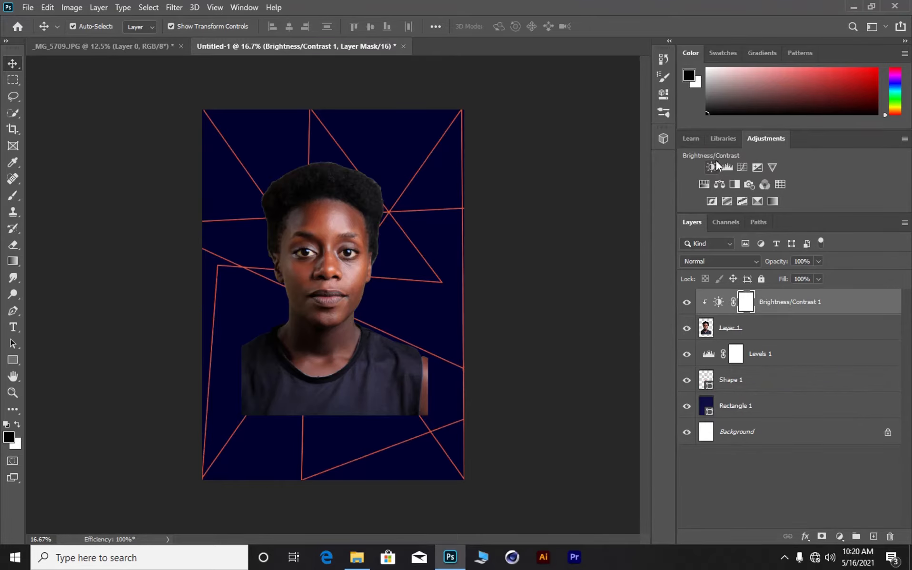
Step: Add a Vibrance adjustment with vibrance +73 and saturation -75, clipped to the portrait layer
left_click(773, 167)
left_click_drag(554, 108, 537, 136)
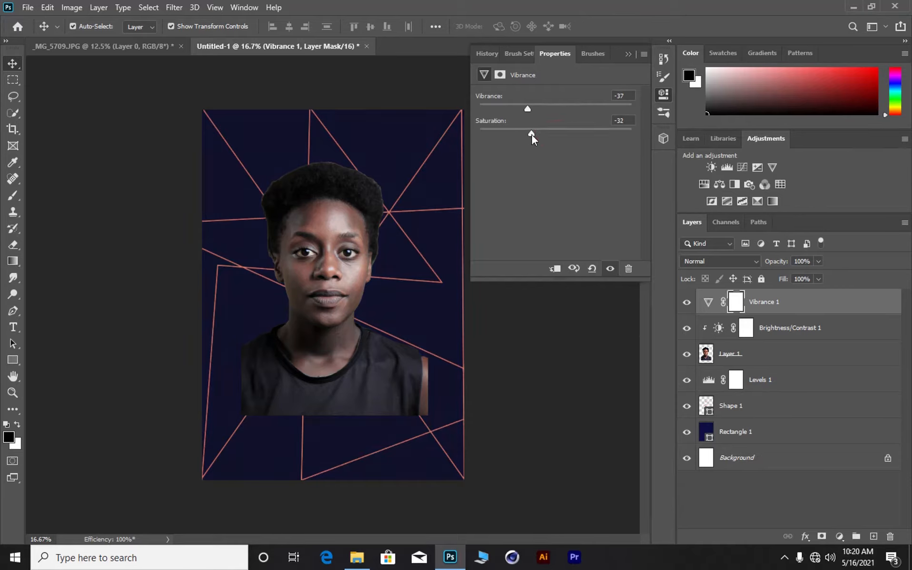
left_click_drag(529, 135, 531, 136)
left_click_drag(528, 110, 520, 135)
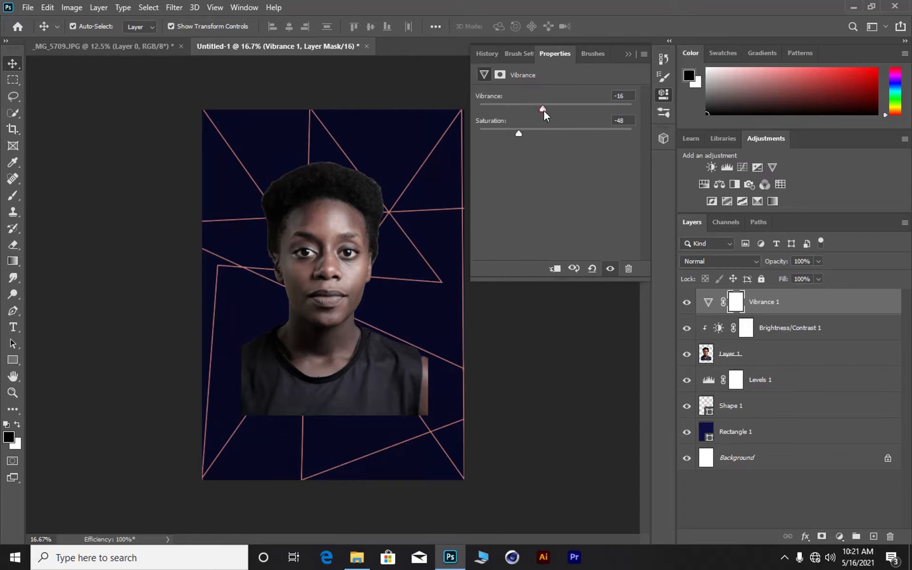
left_click_drag(519, 134, 510, 134)
left_click_drag(500, 135, 502, 134)
left_click_drag(504, 135, 504, 133)
left_click_drag(548, 109, 589, 115)
left_click_drag(507, 135, 499, 133)
left_click(593, 109)
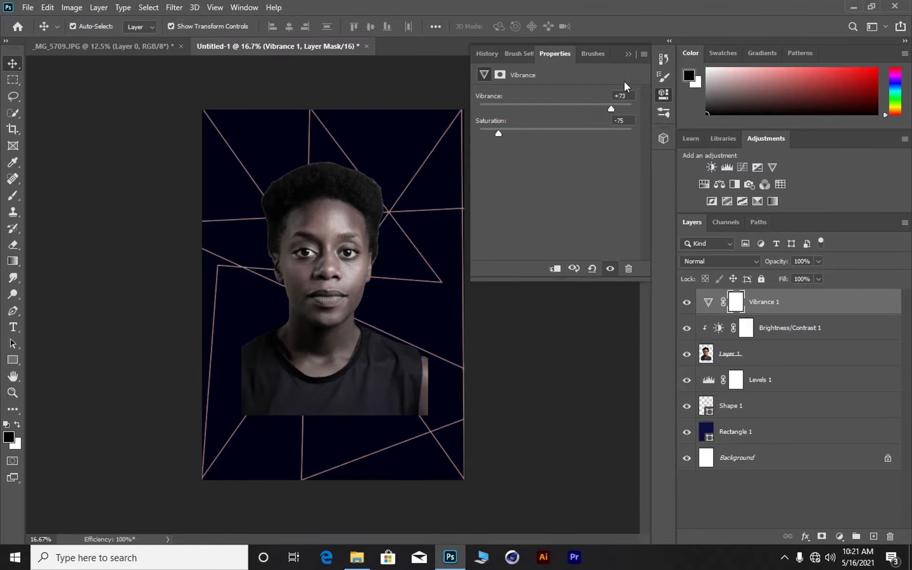
left_click(630, 52)
right_click(808, 309)
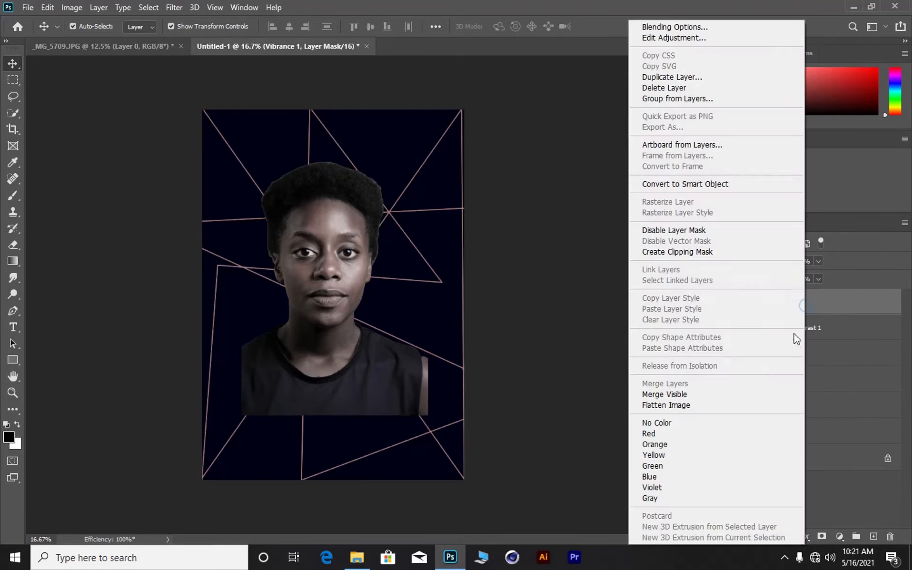
left_click(678, 250)
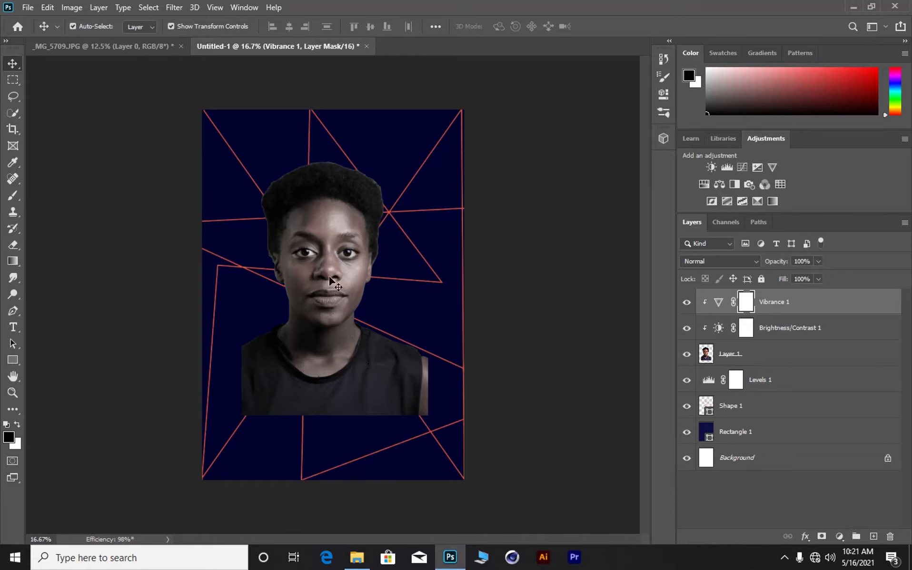
Step: Move the portrait slightly down the page, and raise the input black of the Levels layer beneath it to 37
left_click_drag(327, 279, 331, 281)
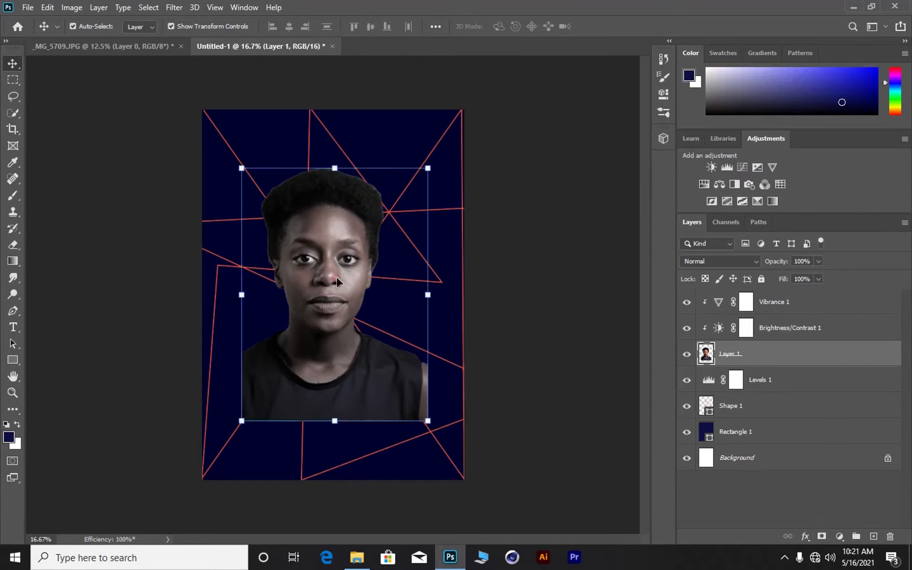
left_click(792, 386)
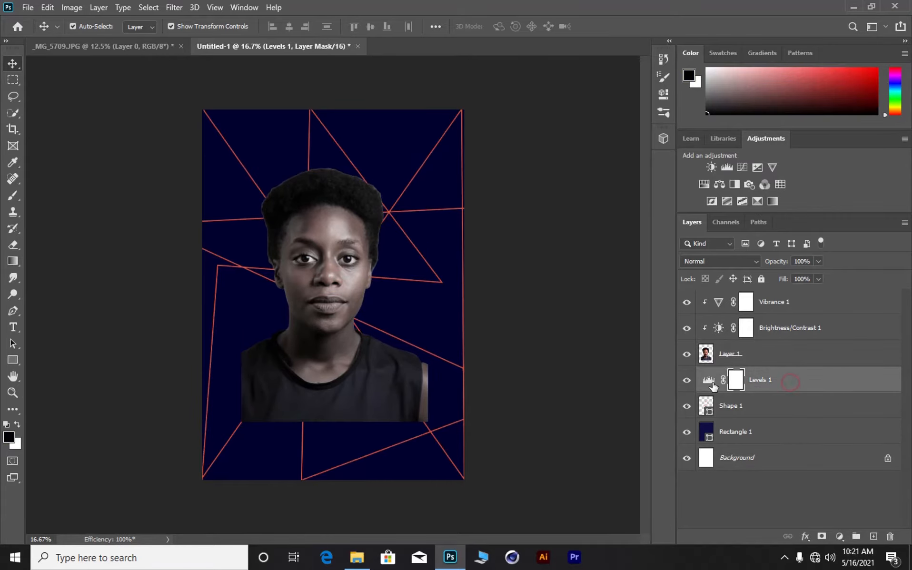
double_click(709, 380)
left_click_drag(508, 188, 518, 189)
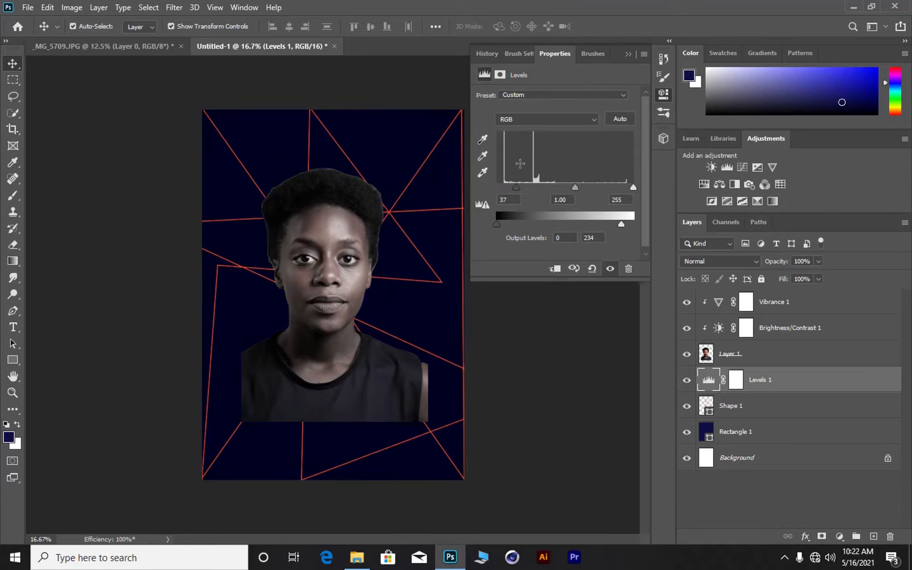
left_click(628, 53)
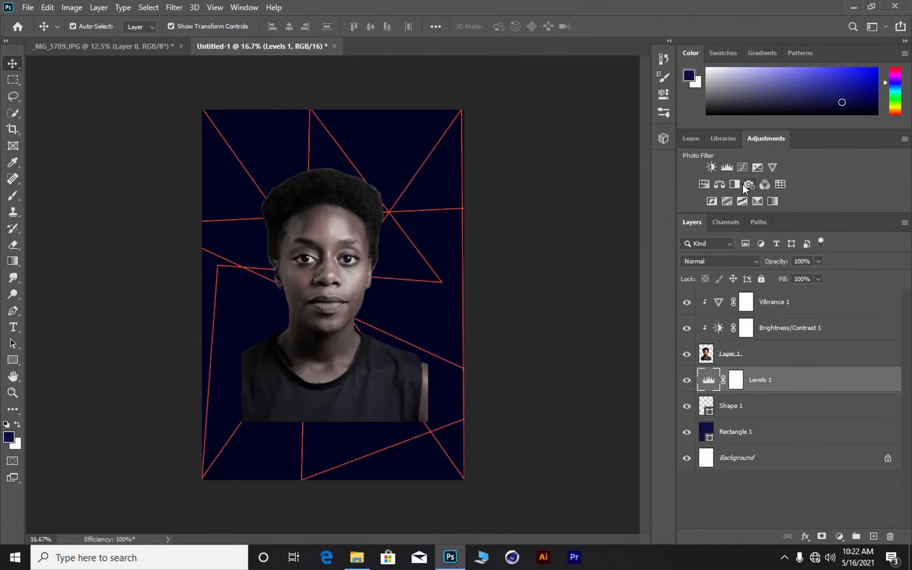
Step: Add a Curves adjustment layer, move it to the top of the layer stack, and pull the curve's midpoint down to darken the design
left_click(743, 167)
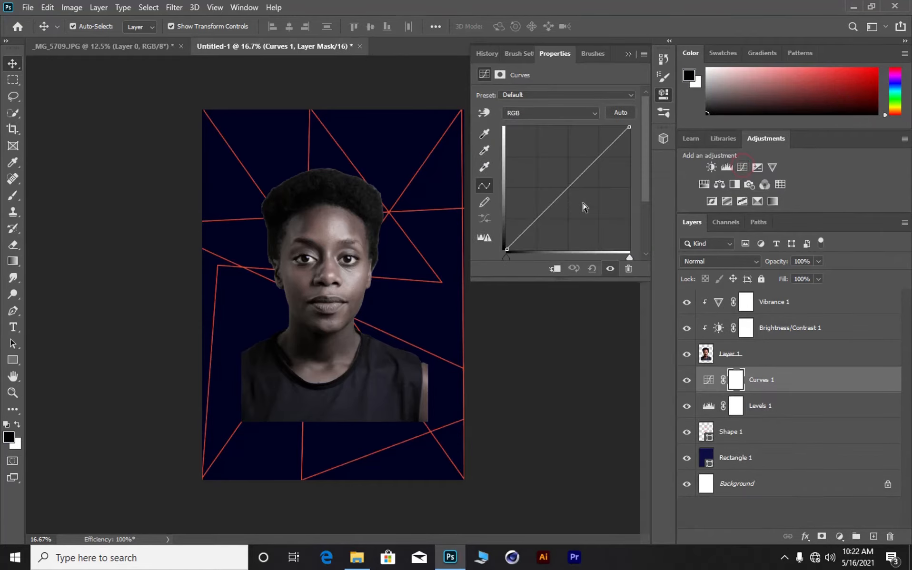
left_click(566, 195)
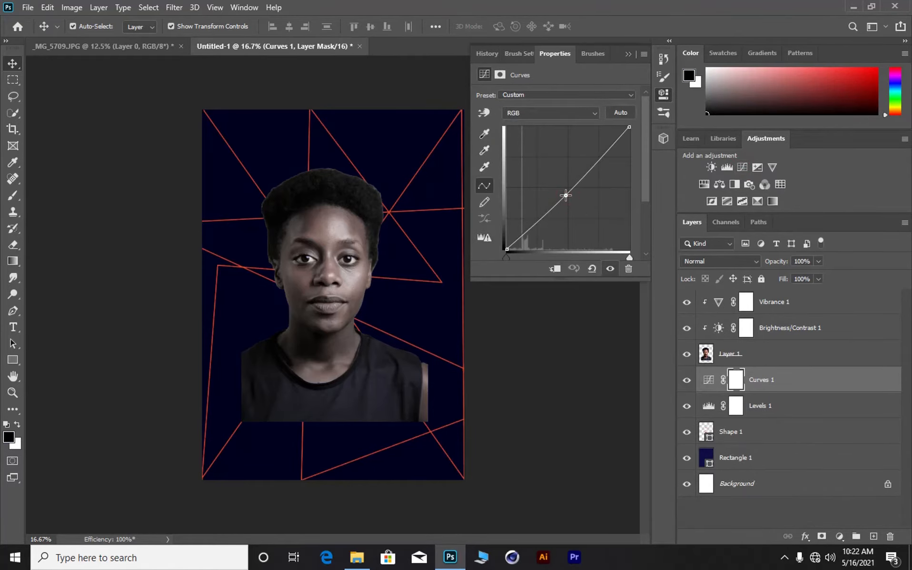
left_click_drag(566, 196, 572, 198)
left_click_drag(767, 380, 768, 291)
left_click_drag(571, 198, 576, 201)
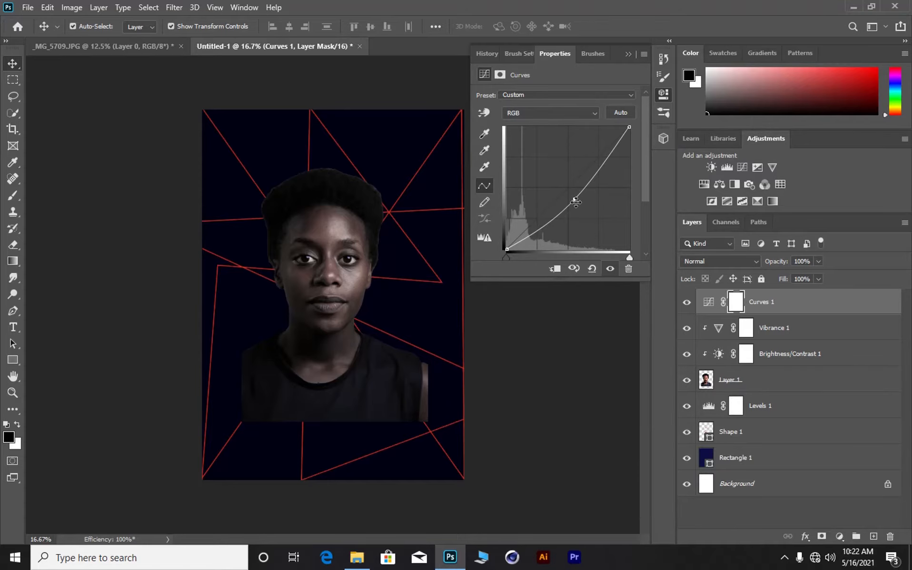
Step: Clip the top Curves layer to the portrait, and add another Curves adjustment above Levels 1 with its midpoint pulled slightly down
right_click(790, 302)
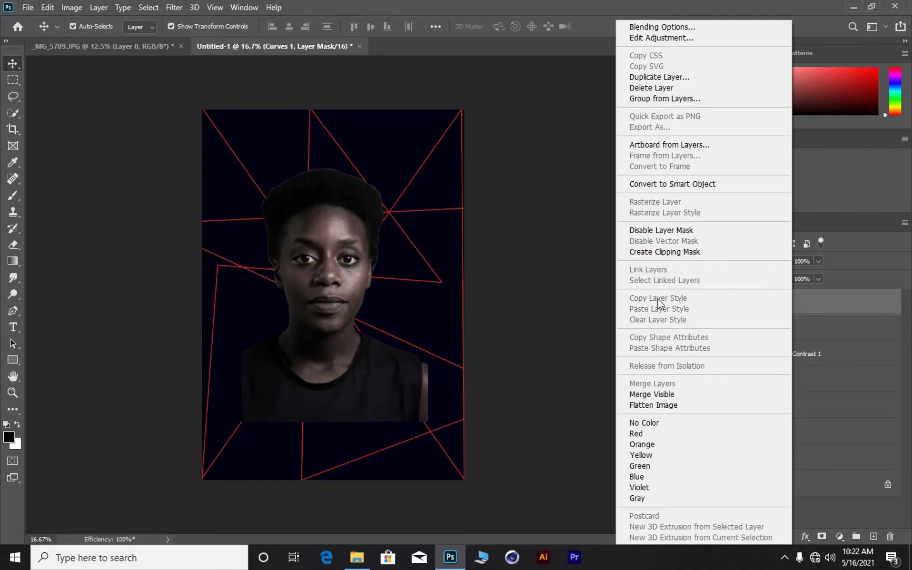
left_click(655, 253)
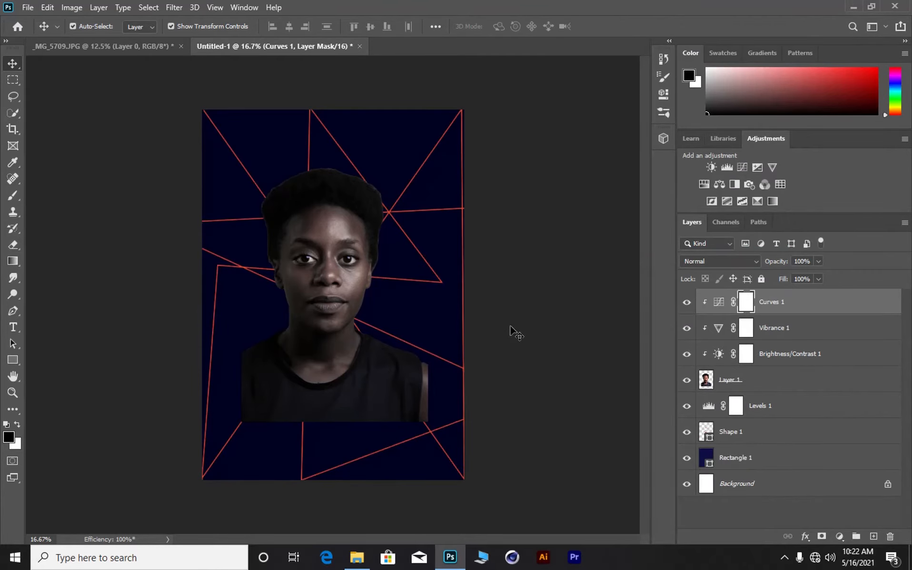
left_click(766, 406)
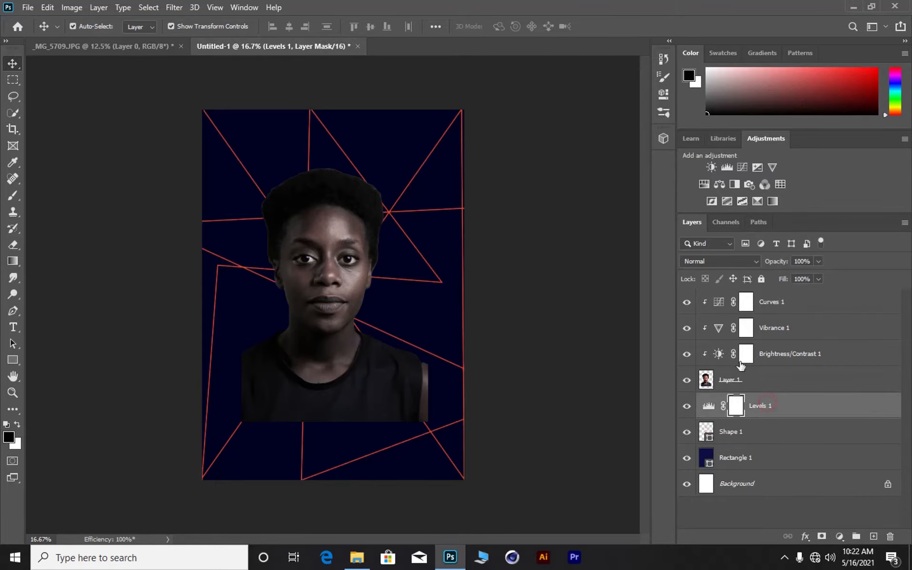
left_click(742, 167)
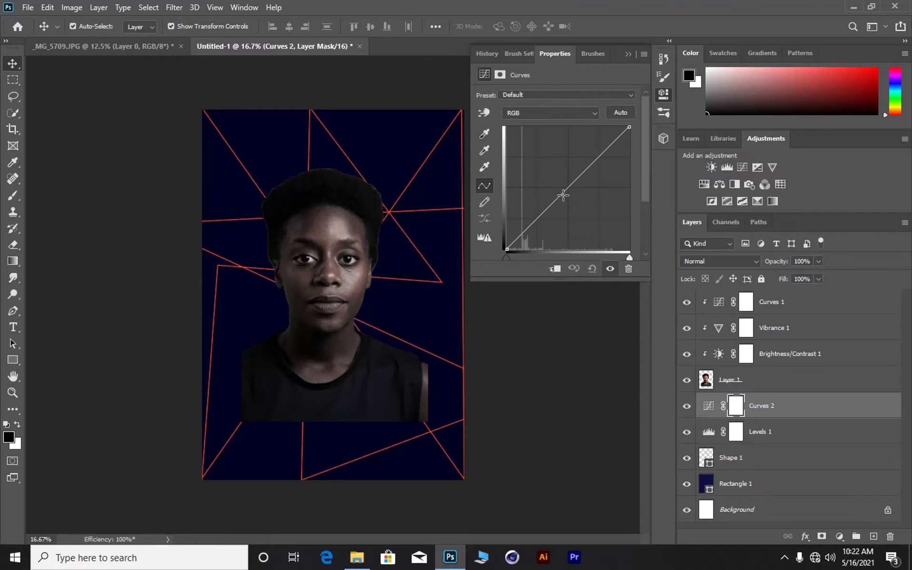
left_click_drag(564, 195, 566, 198)
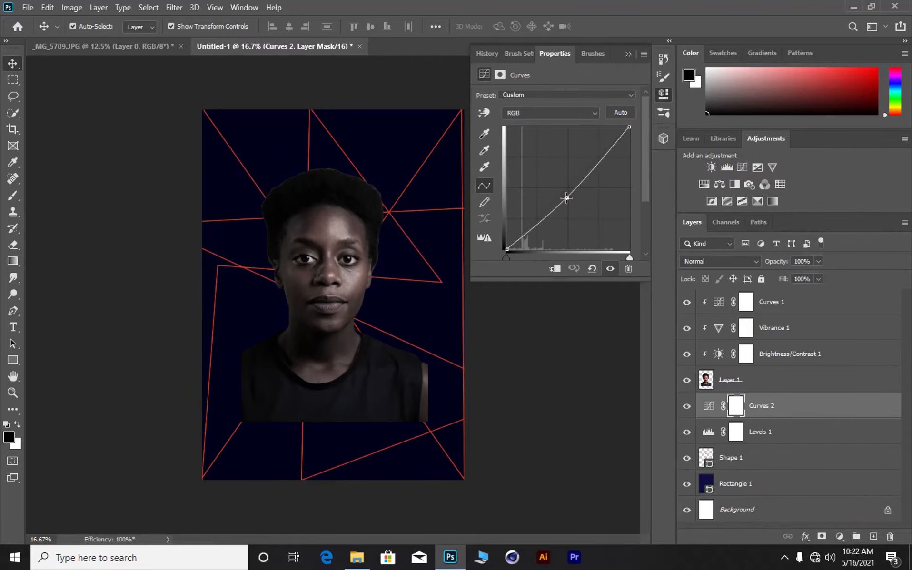
left_click(627, 52)
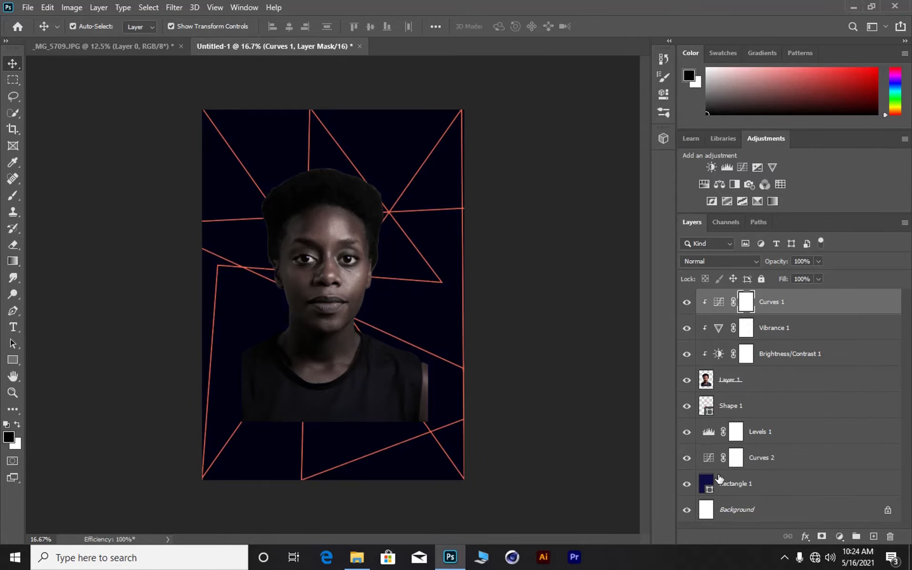
Step: Add a layer mask to the portrait layer and fade the hair, shoulders and shirt edges with a soft black 175 px brush
left_click(720, 385)
left_click(822, 537)
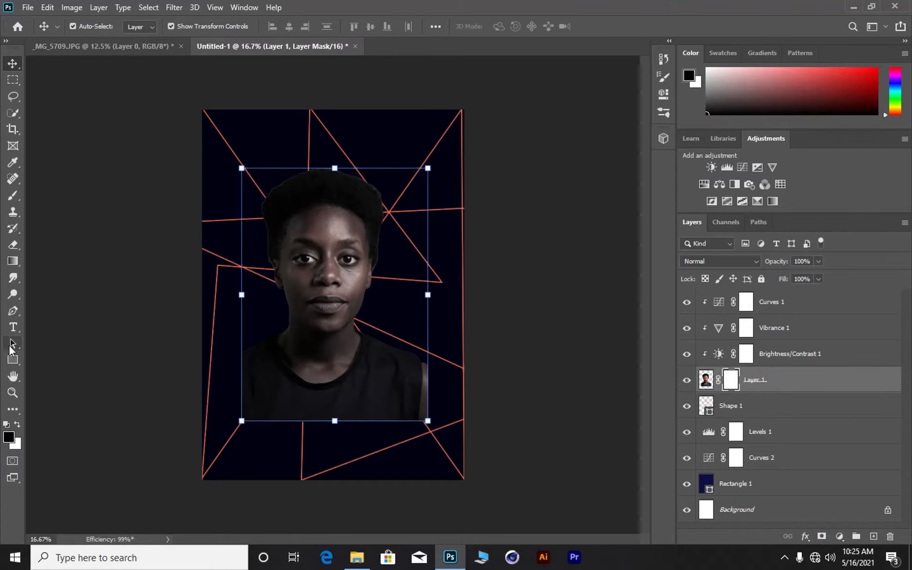
left_click(11, 197)
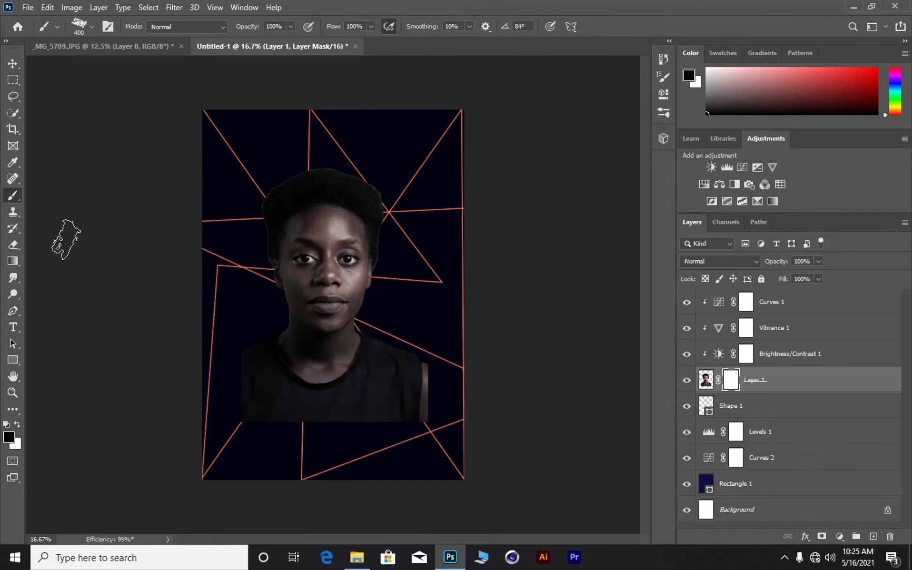
right_click(20, 197)
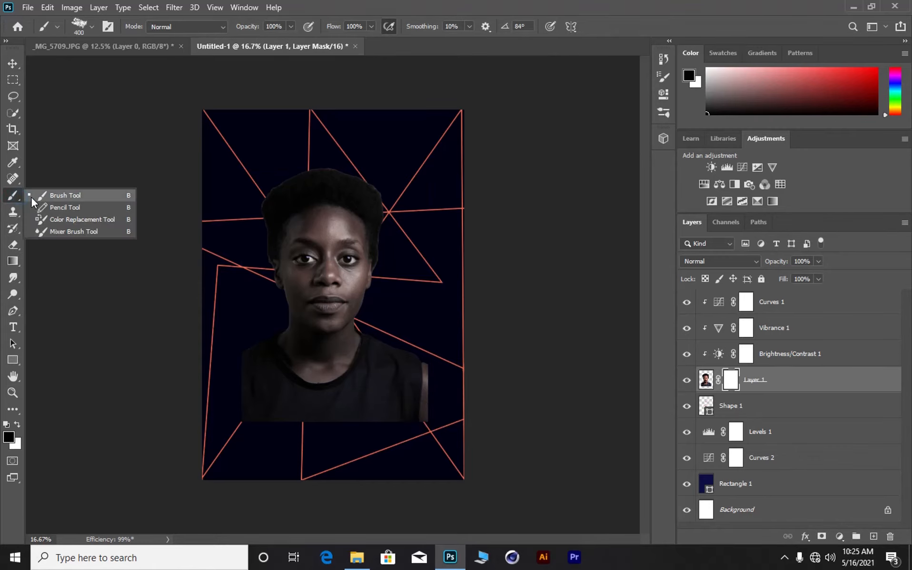
left_click(49, 195)
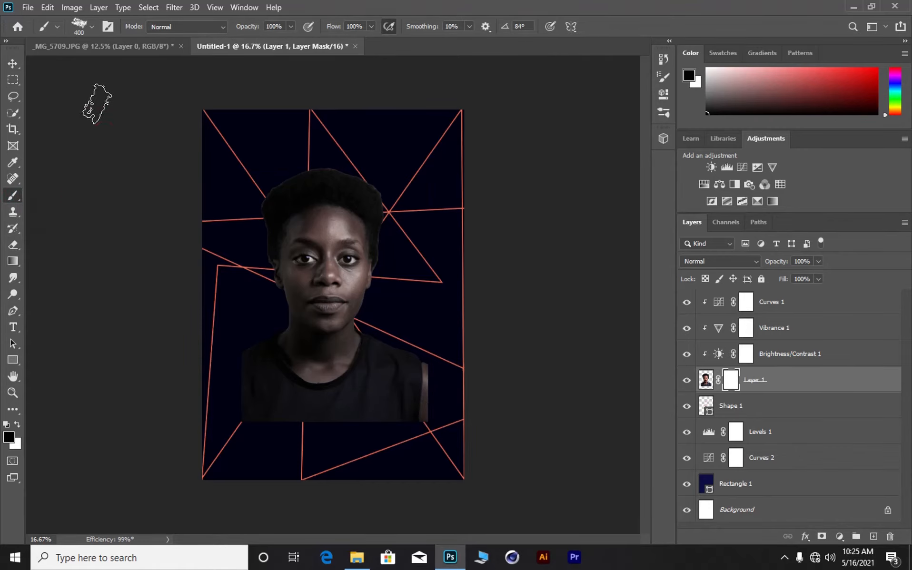
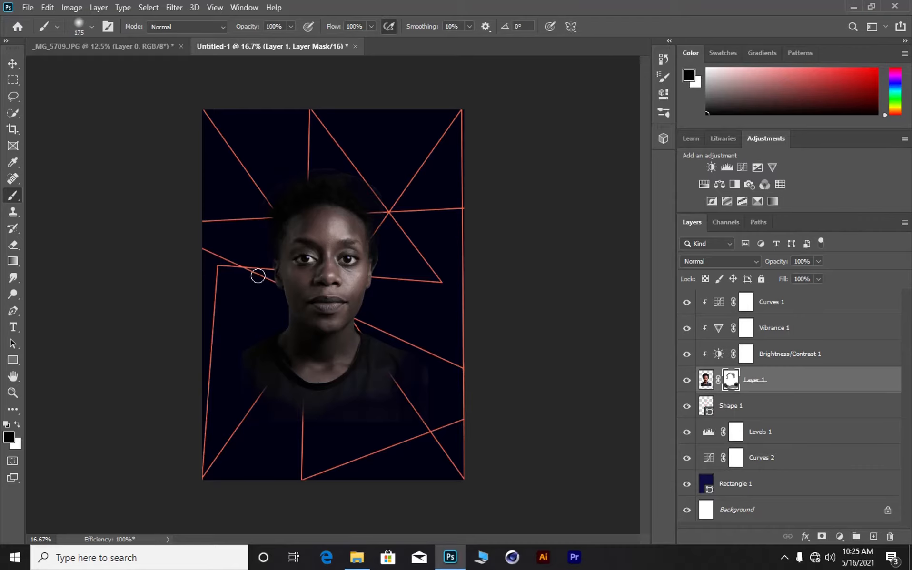
left_click_drag(289, 215, 254, 211)
key("ctrl+z")
Step: Paint white on the portrait's mask to restore the lower part of the shirt
left_click(18, 424)
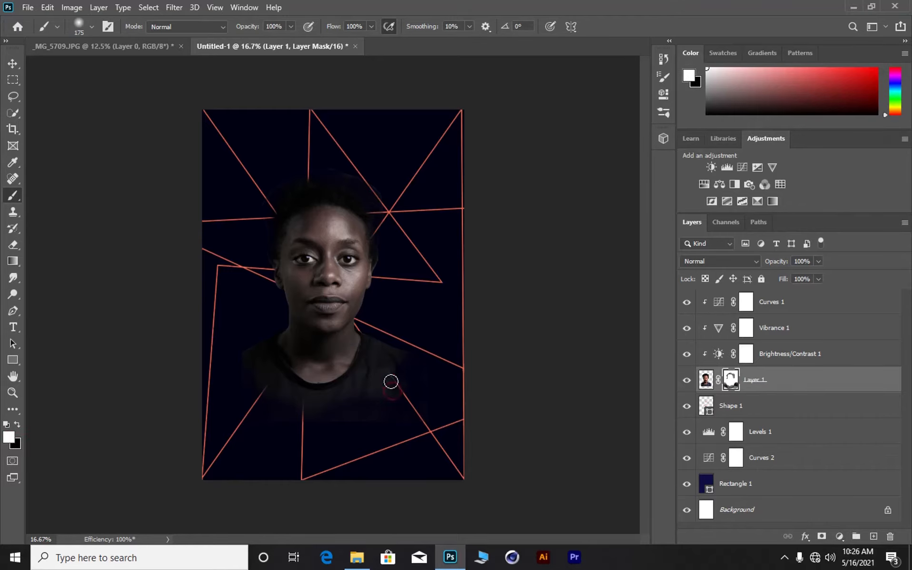
mouse_move(334, 421)
left_mouse_down()
mouse_move(287, 414)
mouse_move(265, 393)
mouse_move(348, 414)
left_mouse_up()
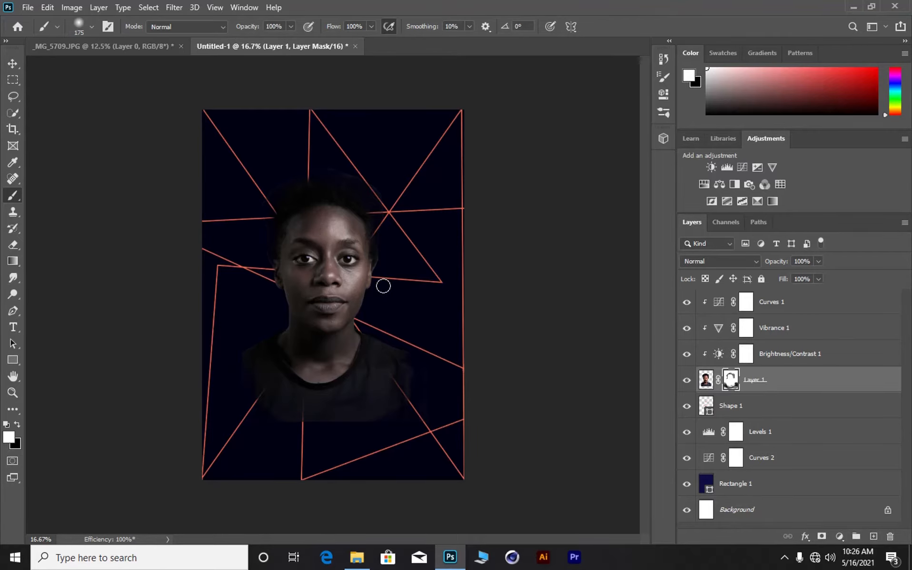
left_click_drag(393, 386, 404, 390)
mouse_move(388, 381)
left_mouse_down()
mouse_move(407, 389)
mouse_move(395, 416)
left_mouse_up()
Step: Target the portrait layer's image and set up the 60 px textured brush tip at 210 px, angled about 70°, with Build-up off
left_click(706, 383)
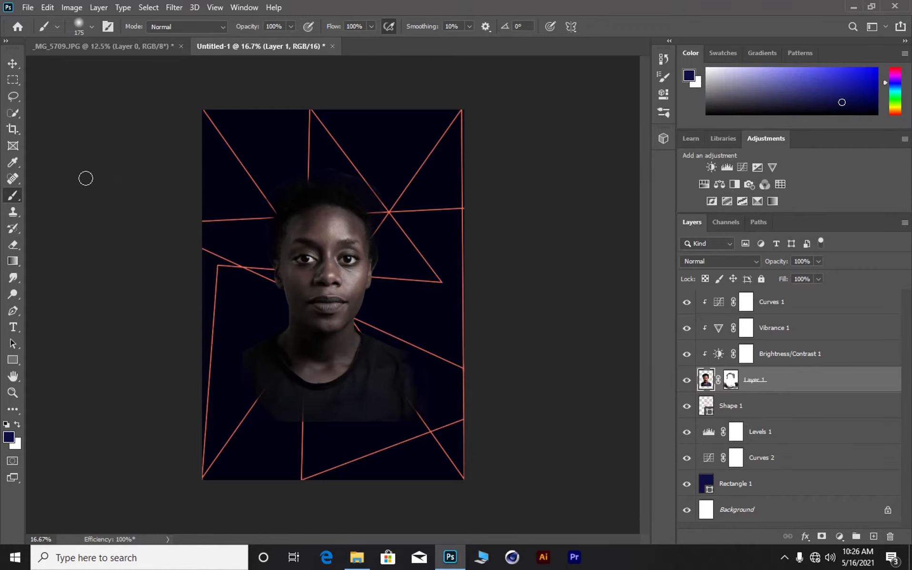
left_click(106, 27)
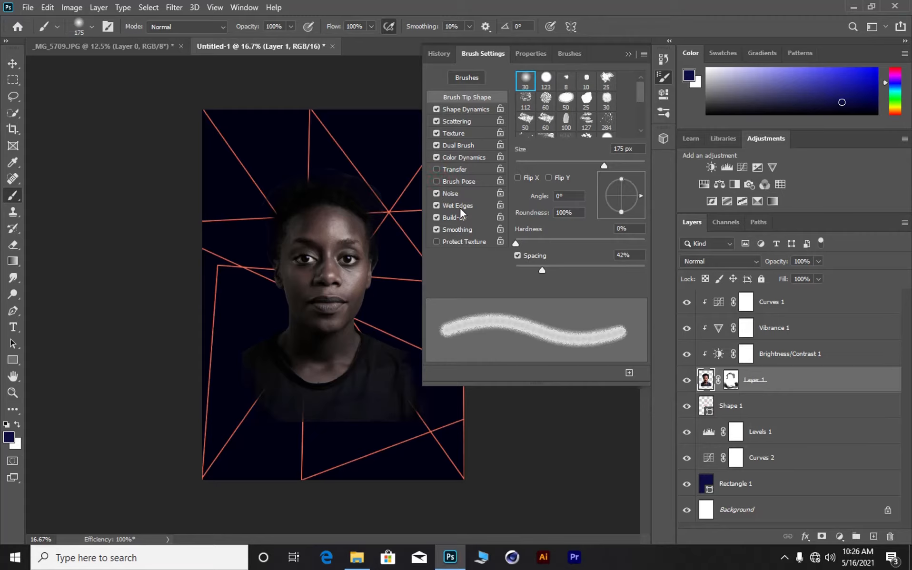
left_click(436, 218)
left_click(546, 118)
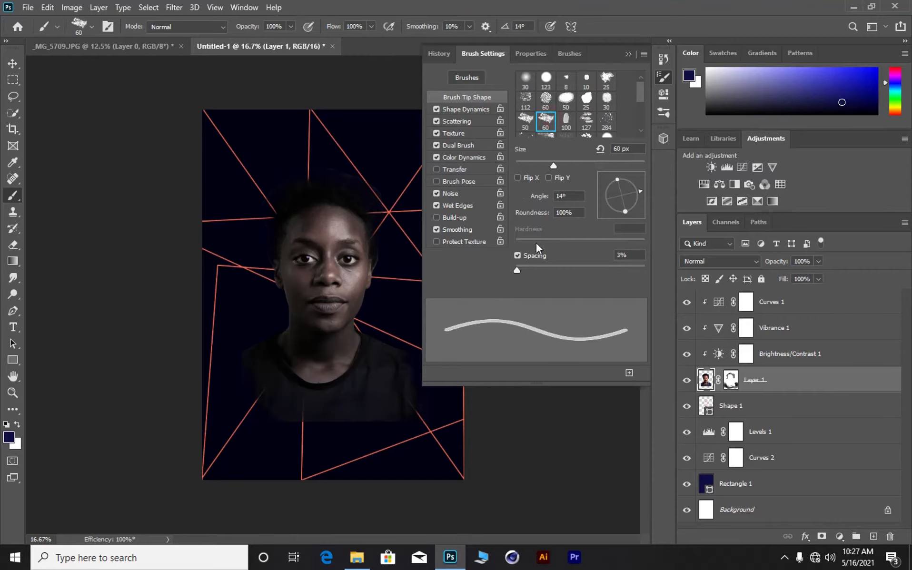
left_click_drag(554, 166, 560, 172)
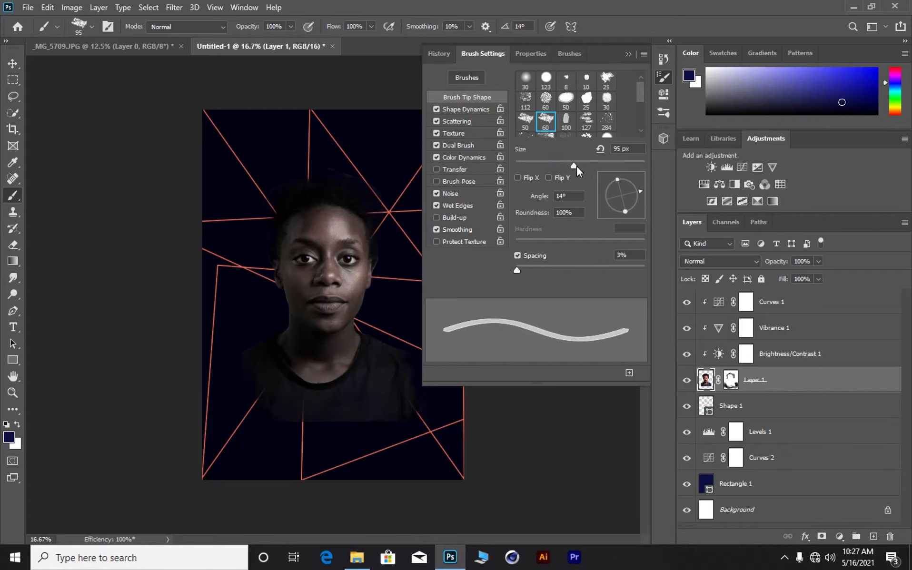
left_click_drag(576, 169, 615, 167)
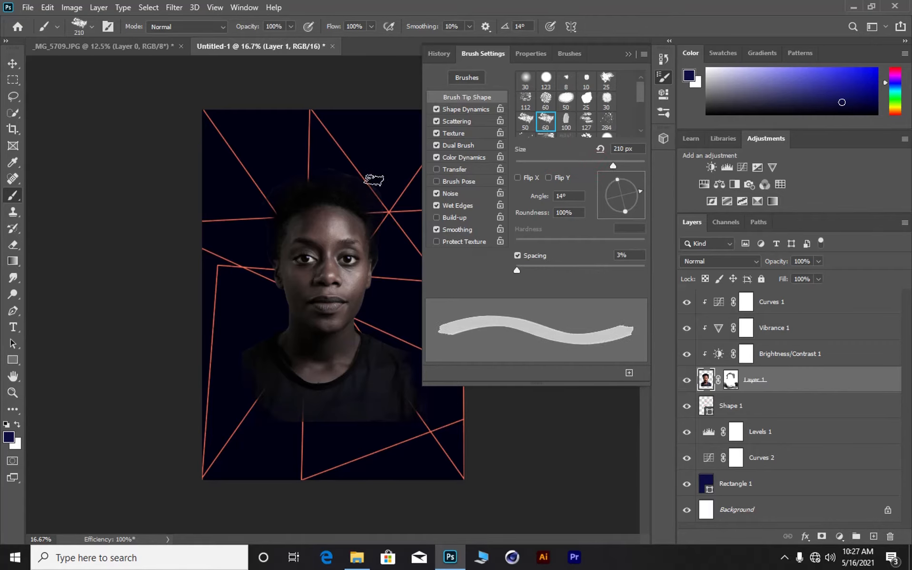
mouse_move(646, 197)
left_mouse_down()
mouse_move(641, 211)
mouse_move(653, 186)
mouse_move(647, 139)
left_mouse_up()
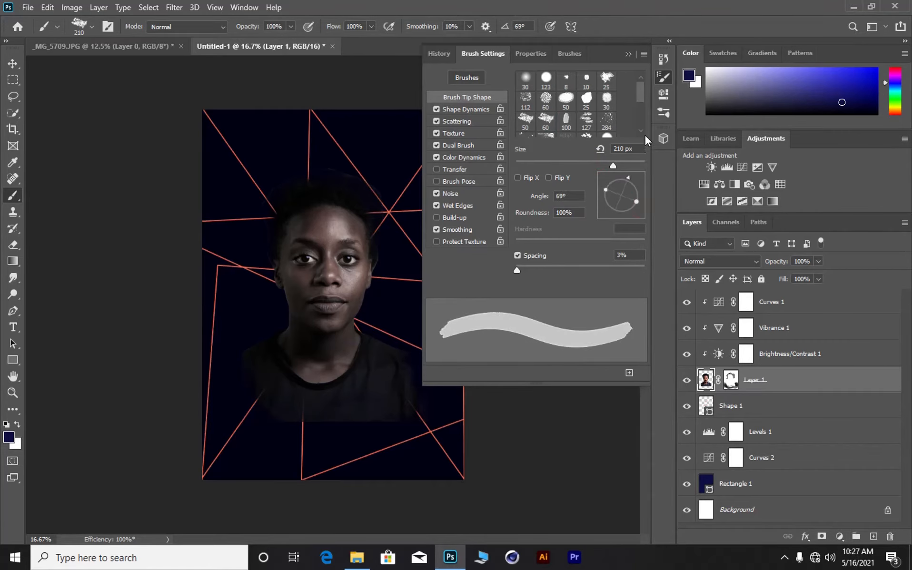
Step: Set the foreground color to crimson dd0549 and place a test dab on the shoulder beside the shirt collar
left_click(352, 194)
left_click_drag(842, 103, 871, 75)
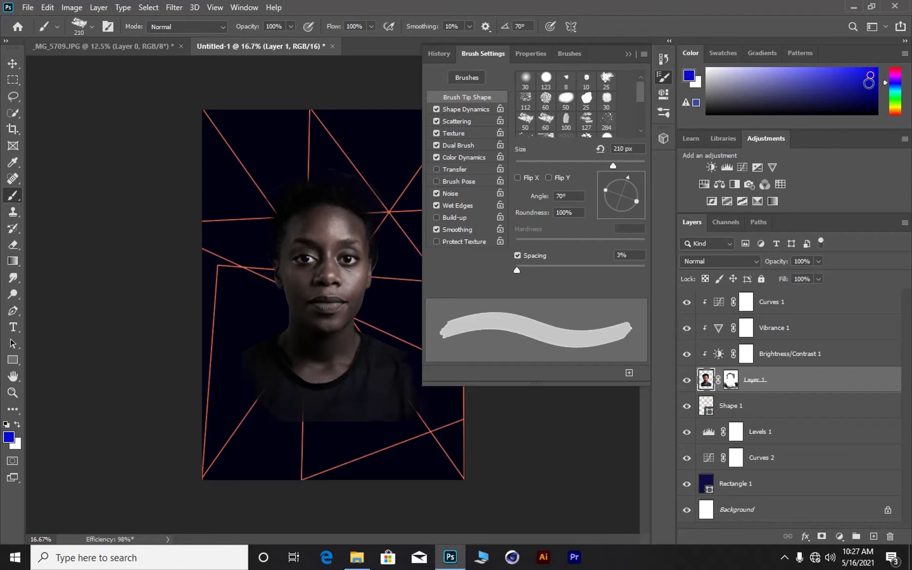
left_click(895, 77)
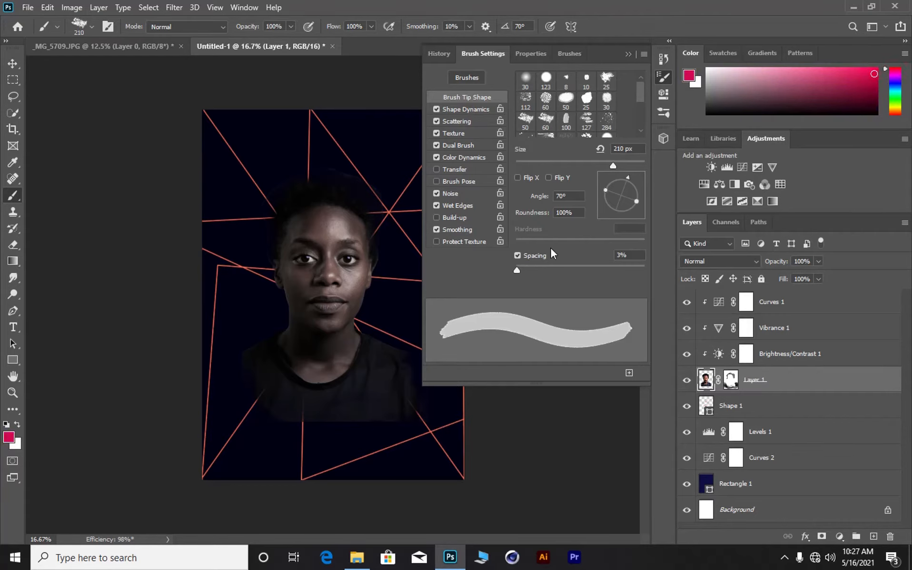
left_click(380, 345)
Step: Set the foreground color to bright red fe0018 for the Brush tool
left_click(689, 77)
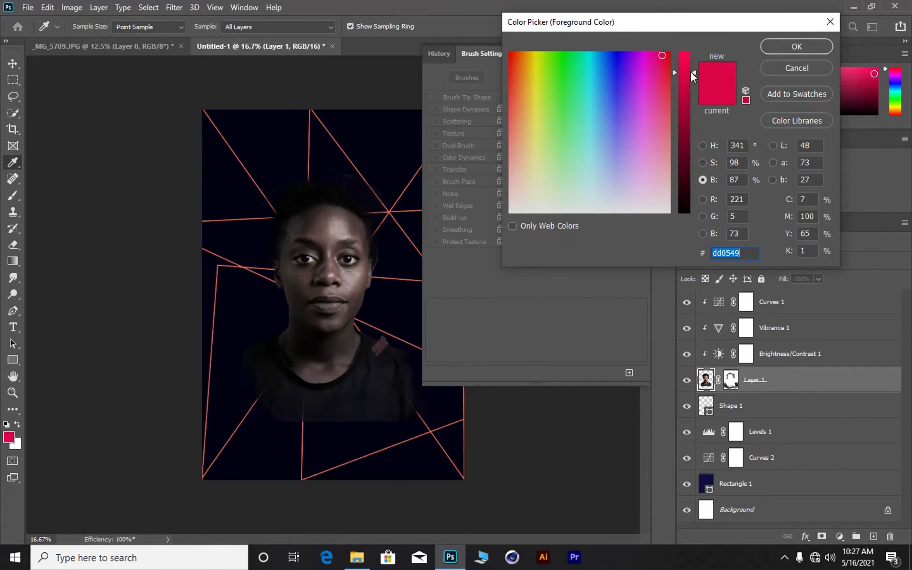
mouse_move(690, 72)
left_mouse_down()
mouse_move(699, 58)
mouse_move(684, 54)
left_mouse_up()
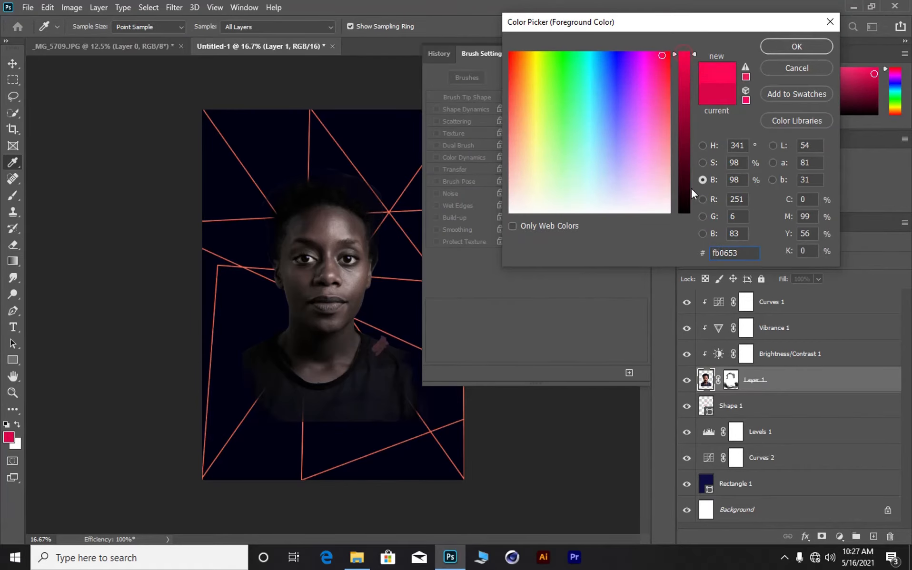
left_click(703, 162)
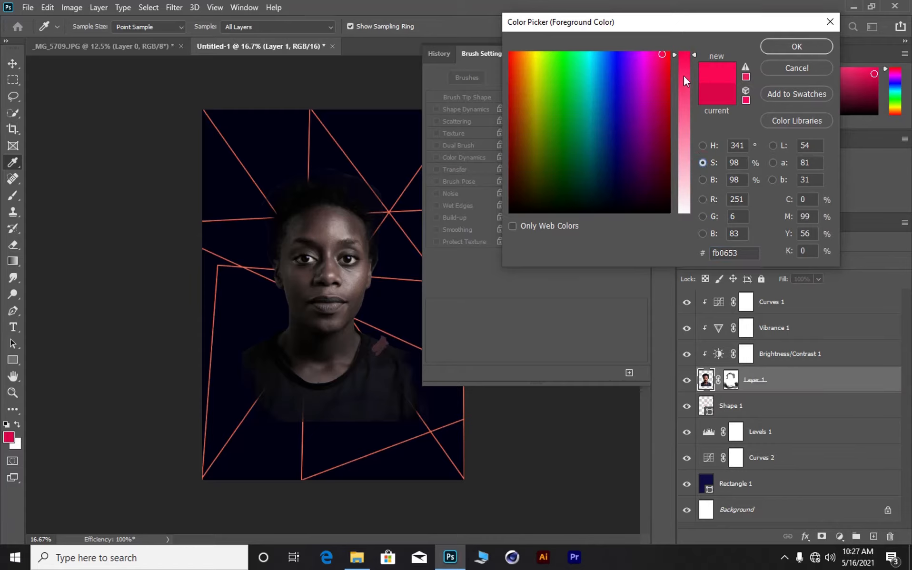
left_click_drag(678, 55, 666, 49)
left_click(668, 51)
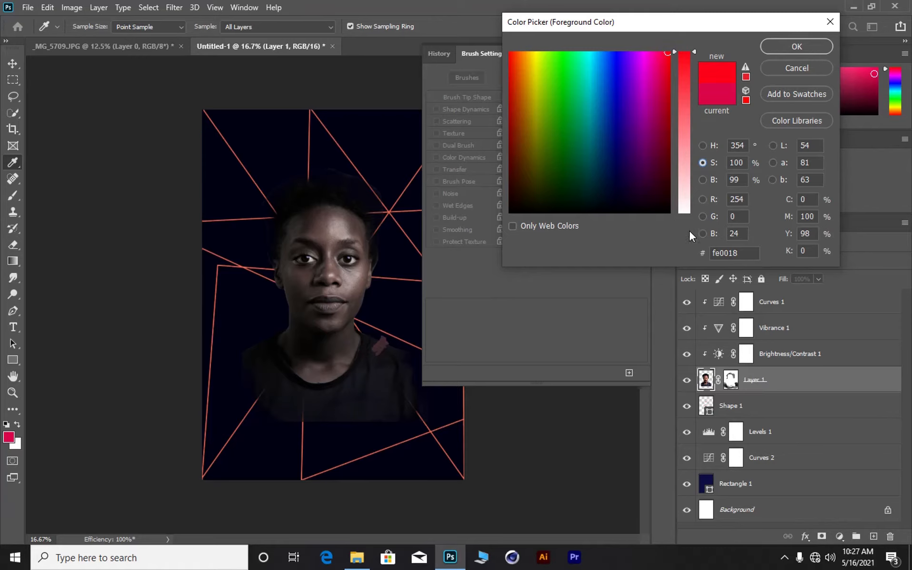
left_click(797, 46)
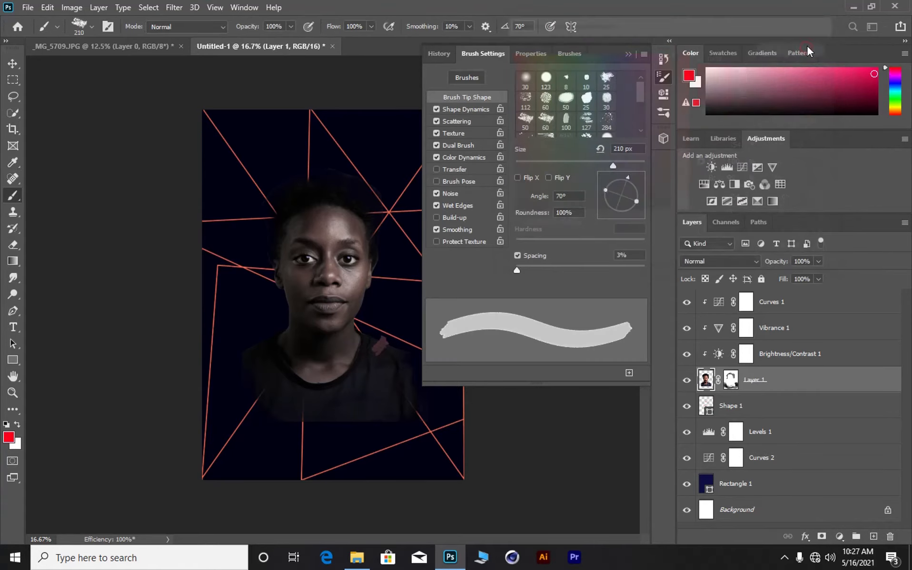
key("b")
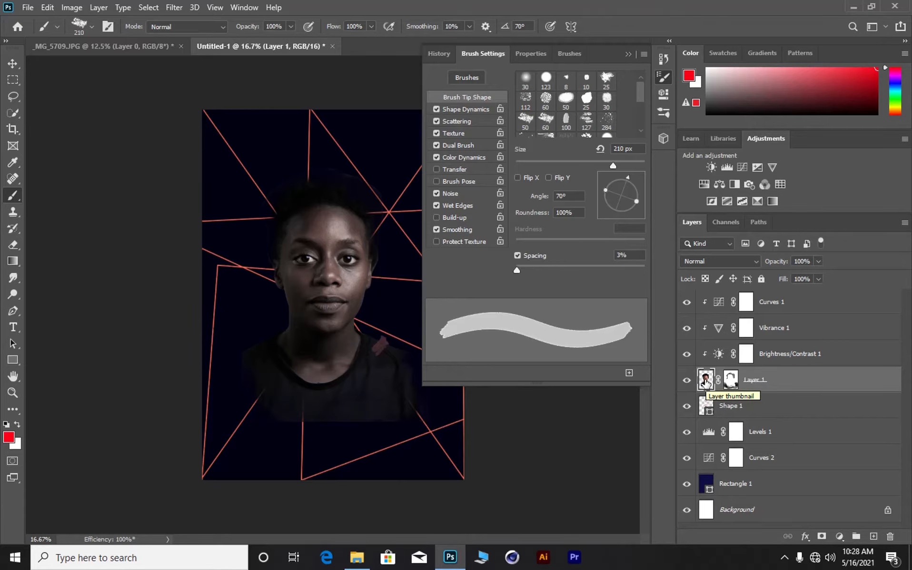
Step: Add a new empty layer above the clipped Curves 1 adjustment
left_click(717, 300)
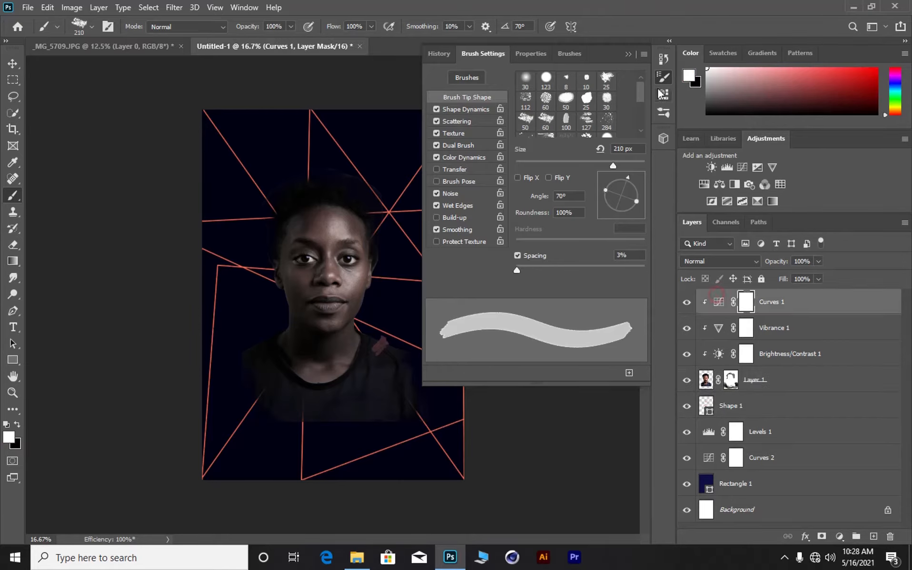
left_click(628, 54)
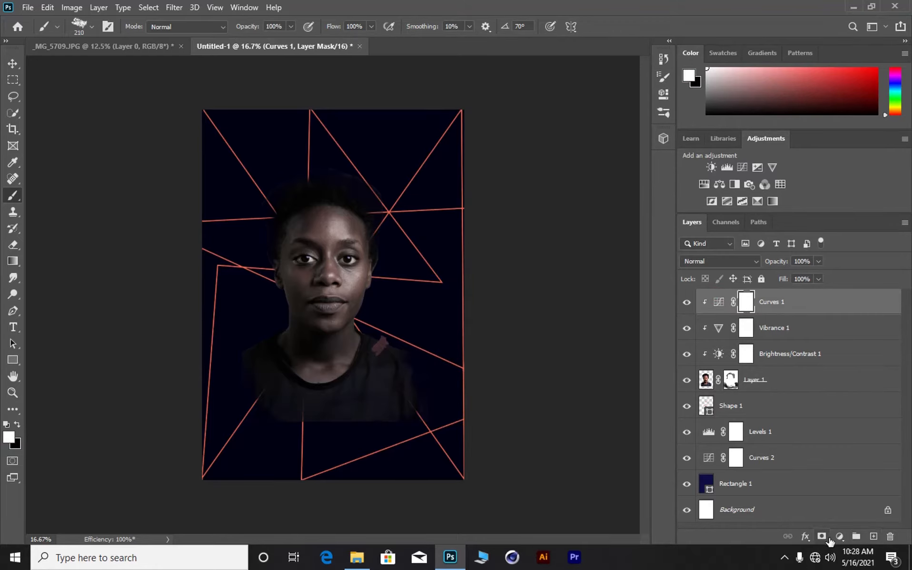
left_click(857, 537)
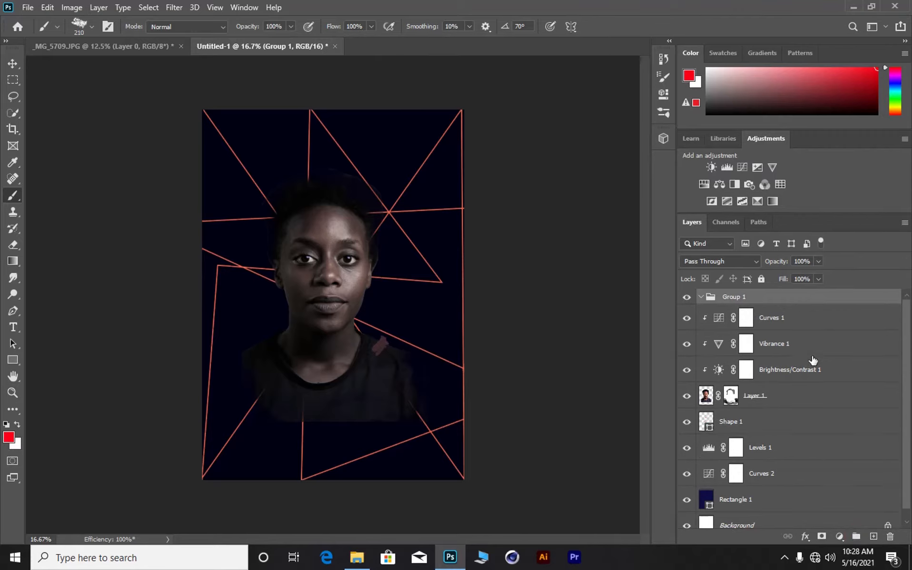
key("ctrl+z")
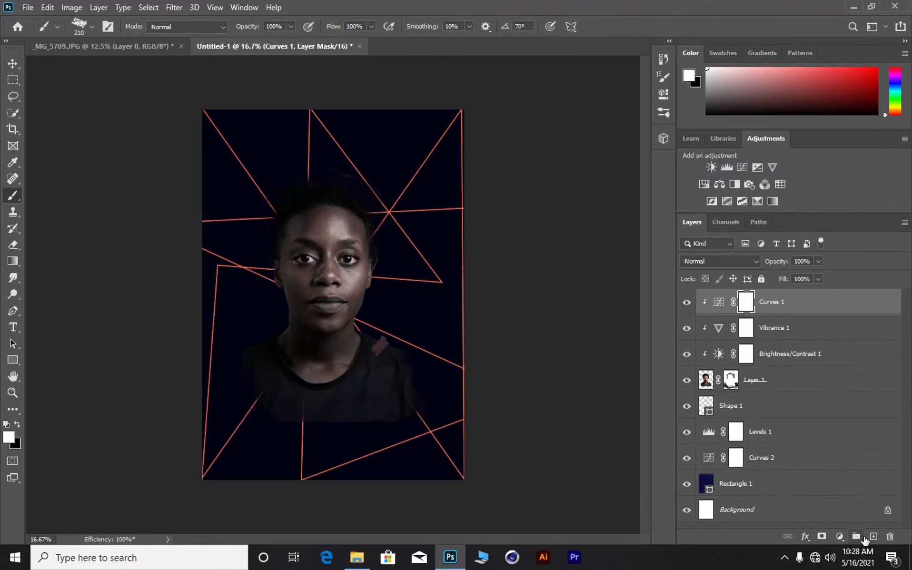
left_click(873, 537)
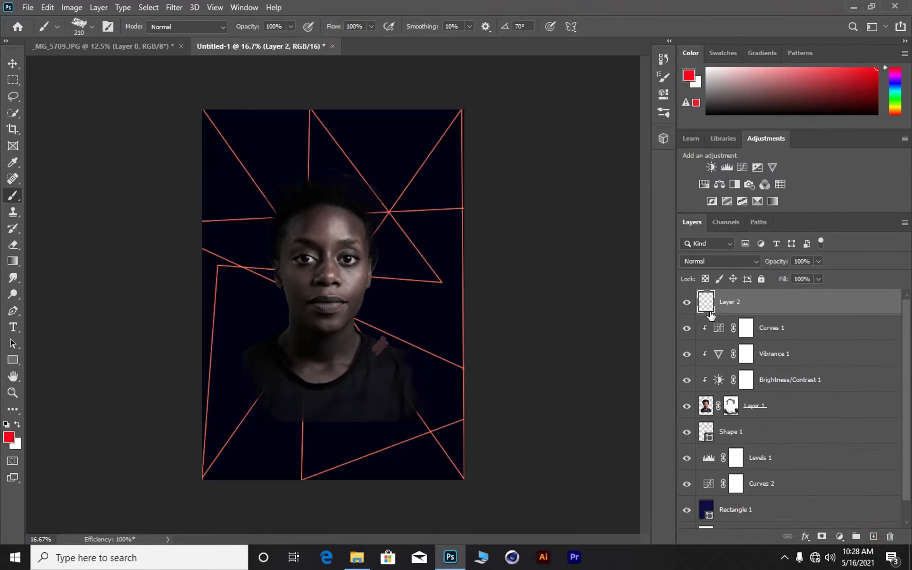
Step: Stamp a red dab beside the collar on Layer 2, enlarge the brush to 500 px, and stamp two dabs down the right-hand shoulder
left_click(375, 334)
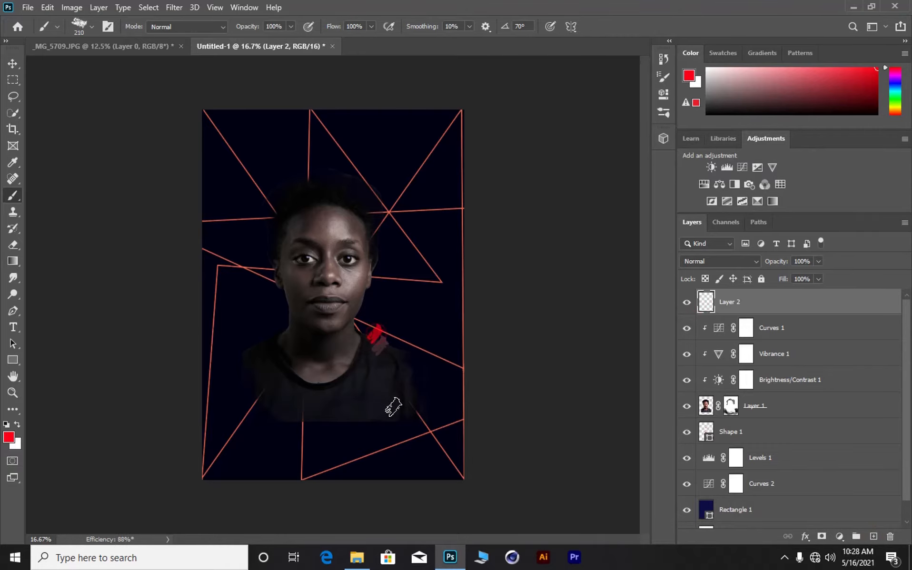
key("bracketright")
key("bracketright")
key("bracketright")
key("bracketright")
key("bracketright")
key("bracketright")
key("bracketright")
key("bracketright")
left_click(402, 364)
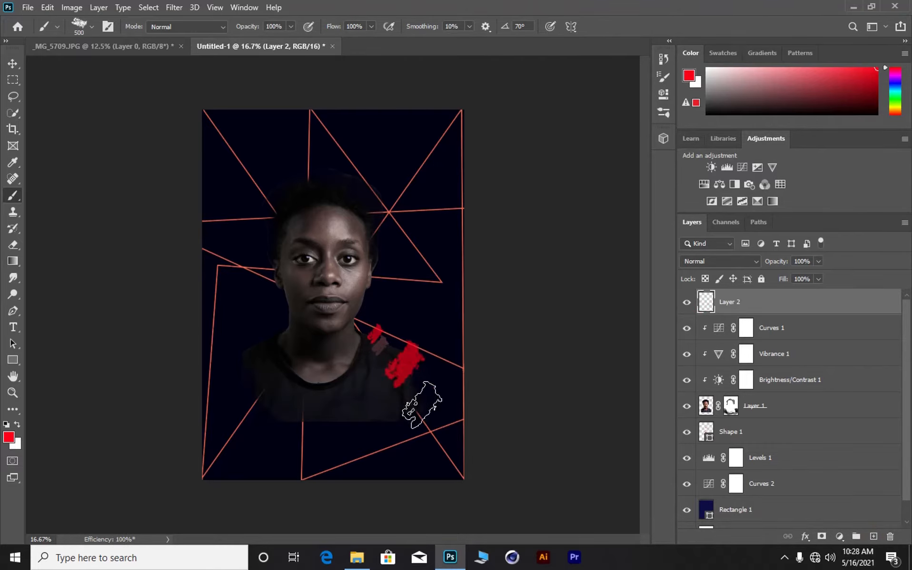
left_click(420, 401)
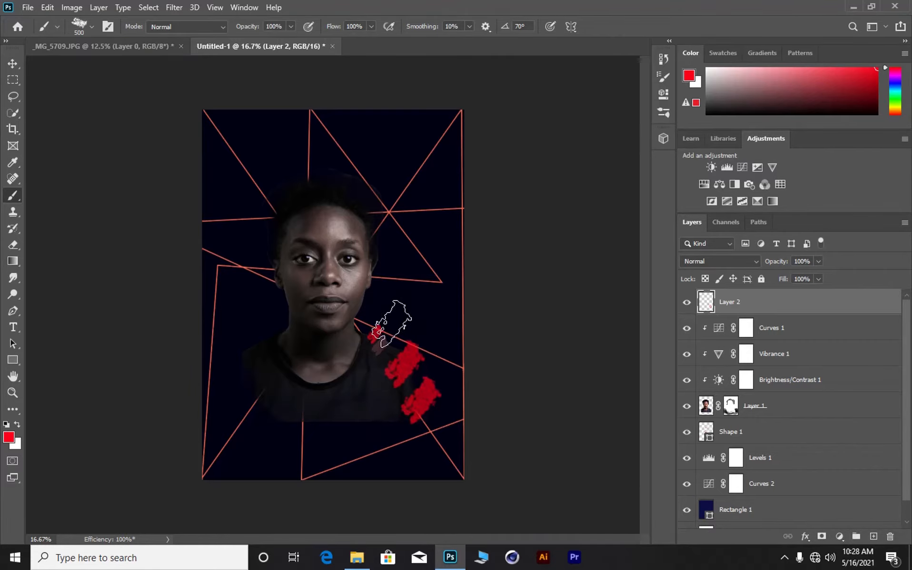
Step: Stamp three 500 px red dabs around the head: right of the cheek, beside the upper hair, and above the hair
left_click(404, 261)
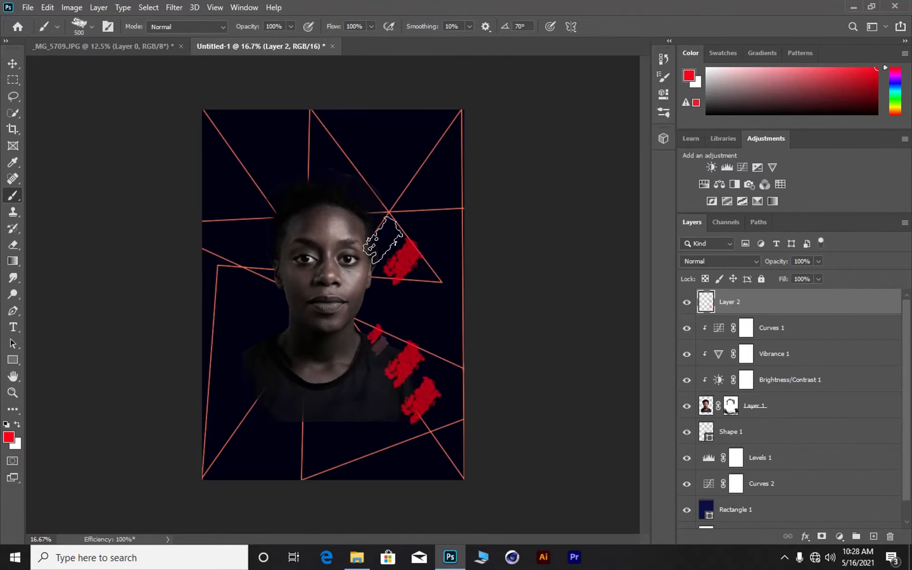
left_click(377, 198)
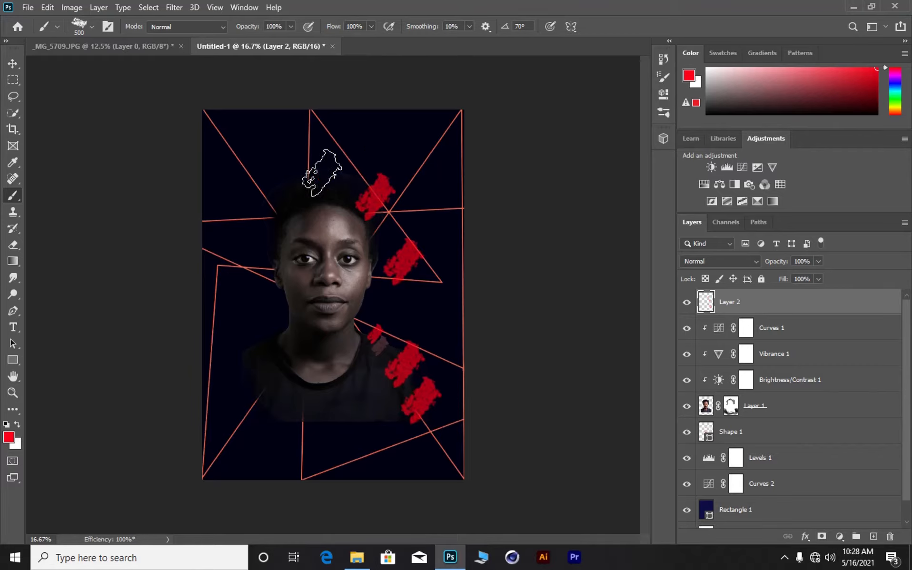
left_click(322, 167)
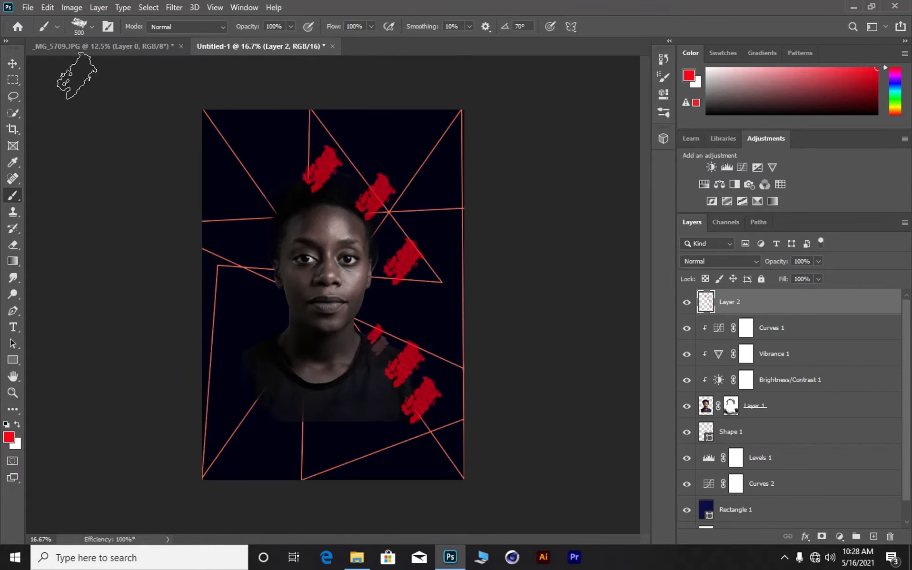
Step: Rotate the brush tip to 140° and stamp red dabs down the portrait's left side, from the hair to the neck and shoulder
left_click(92, 27)
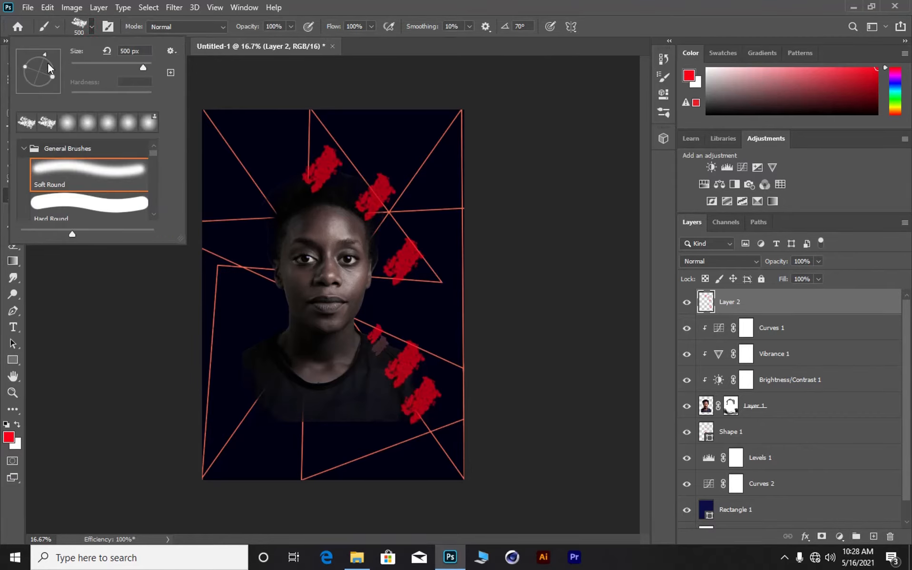
mouse_move(45, 57)
left_mouse_down()
mouse_move(65, 75)
mouse_move(52, 38)
left_mouse_up()
left_click_drag(42, 56, 26, 65)
left_click(269, 200)
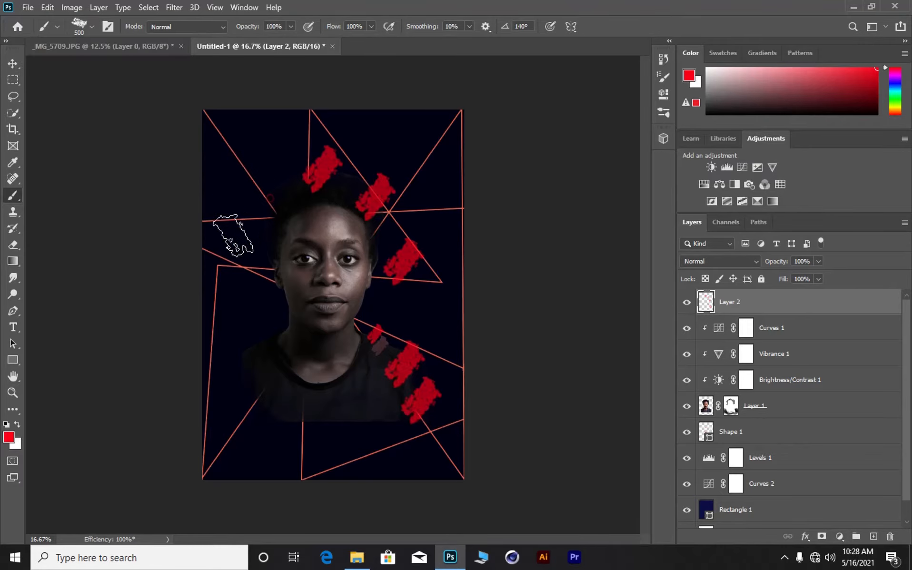
left_click(215, 331)
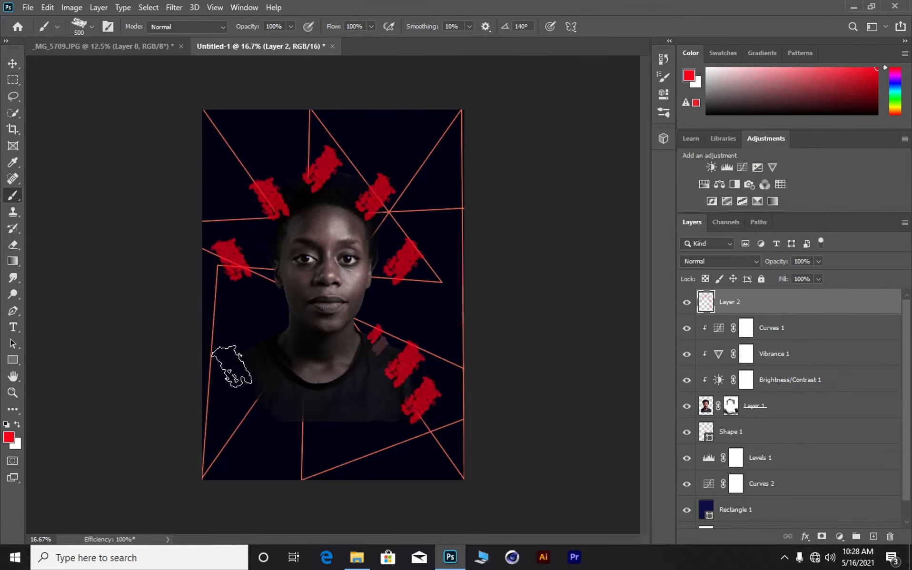
left_click(232, 364)
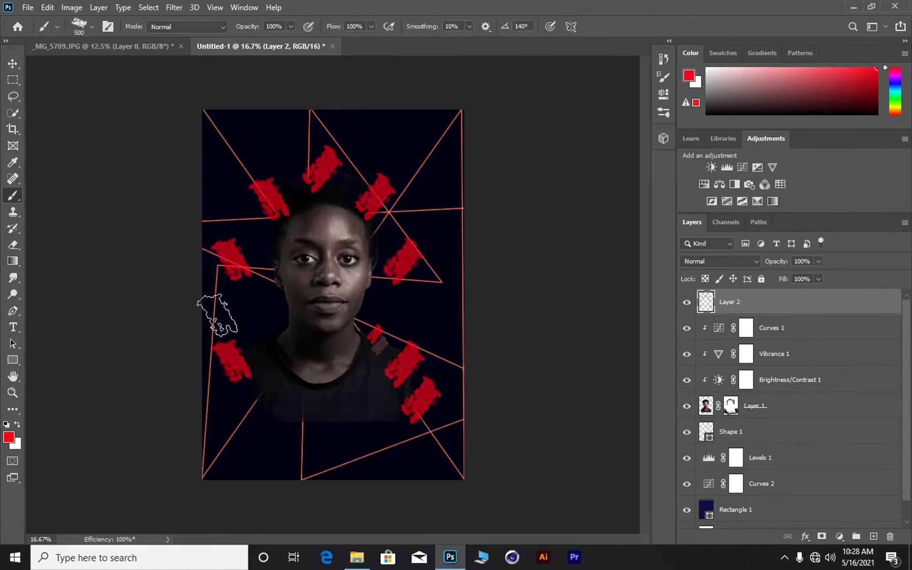
left_click(268, 323)
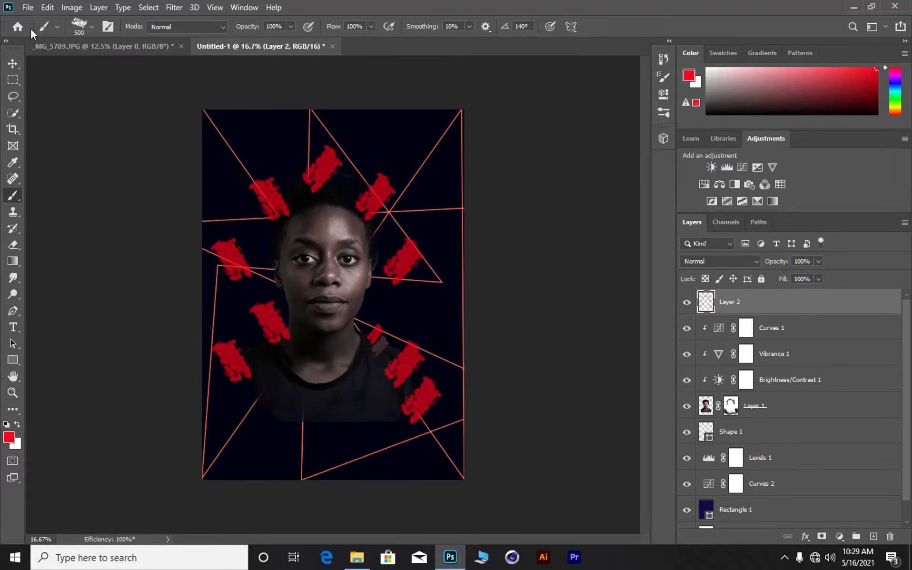
Step: Rotate the brush tip to -83° and stamp red dabs along the page's bottom edge and at its right and top edges
left_click(47, 23)
left_click(80, 25)
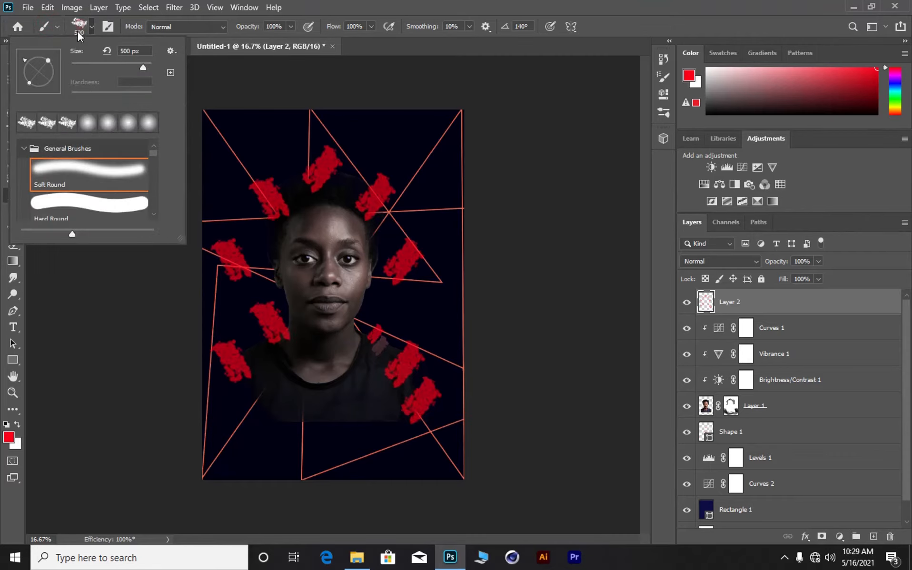
left_click_drag(25, 64, 45, 111)
left_click(331, 490)
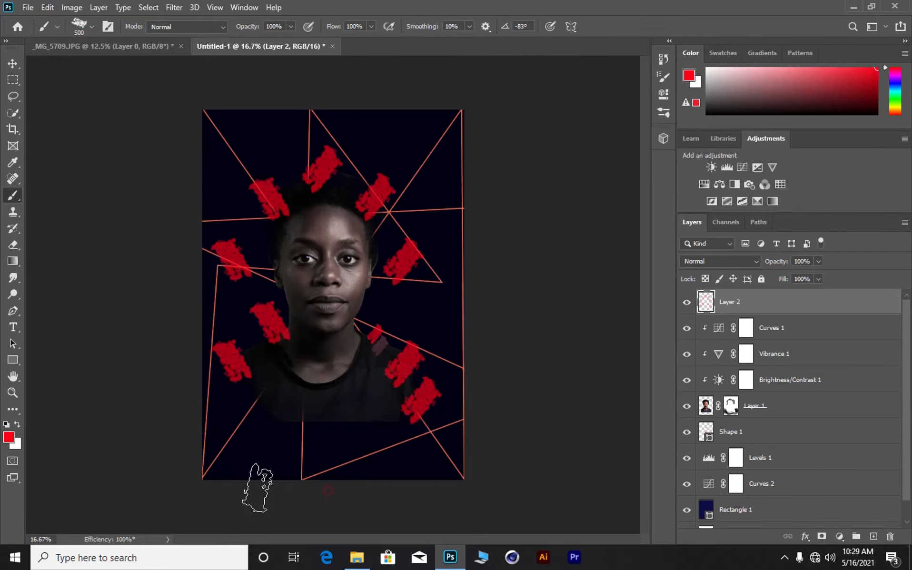
left_click(230, 460)
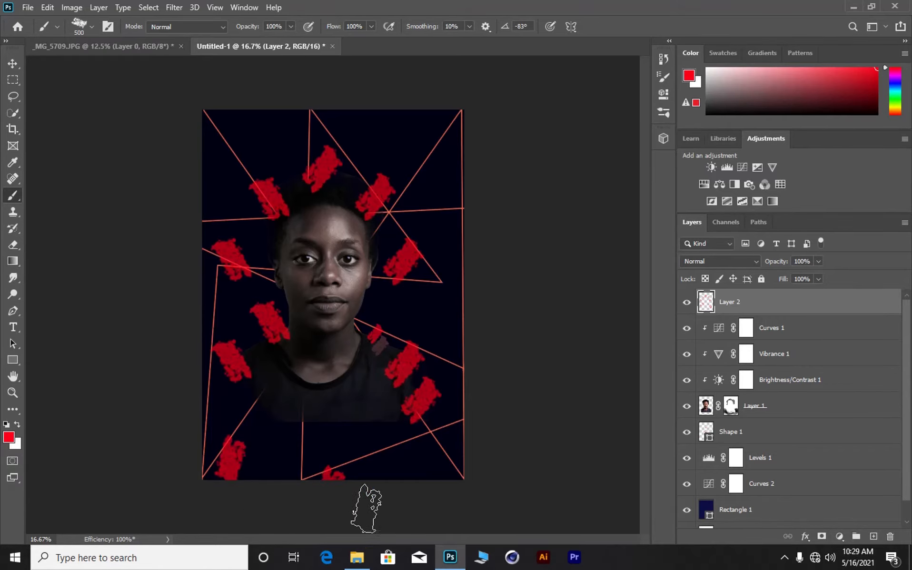
left_click(461, 305)
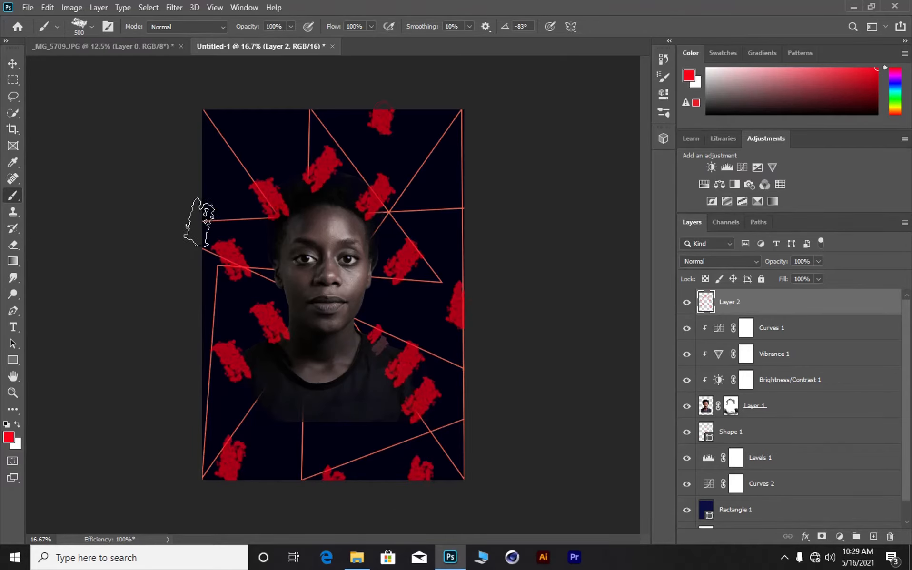
left_click(278, 477)
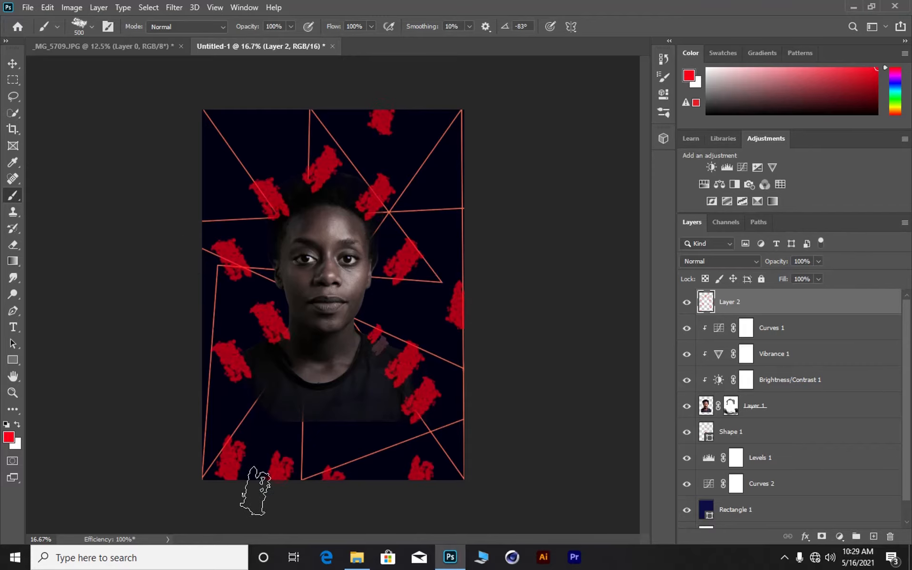
left_click(363, 474)
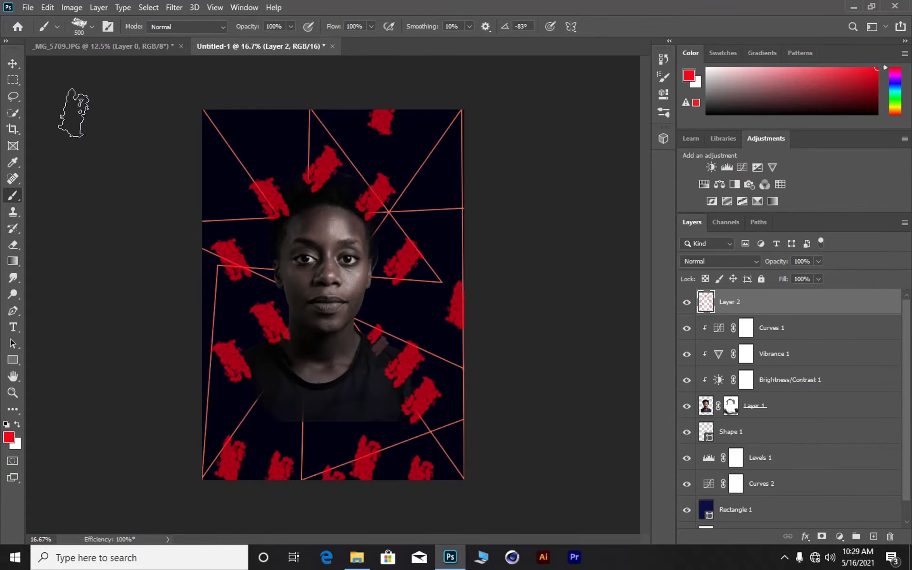
Step: Lighten the navy background by raising the Curves 2 midpoint until the RGB curve is a straight diagonal
left_click(13, 63)
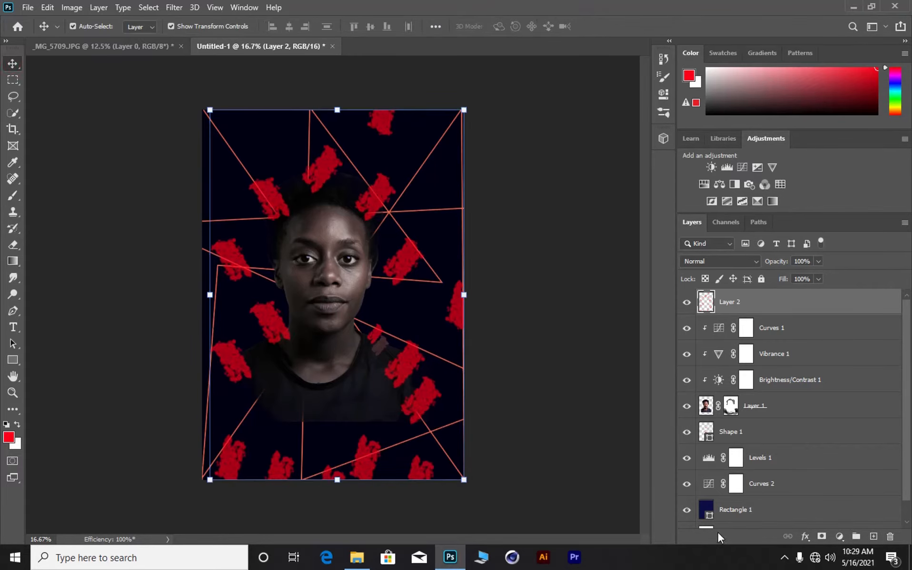
left_click(715, 491)
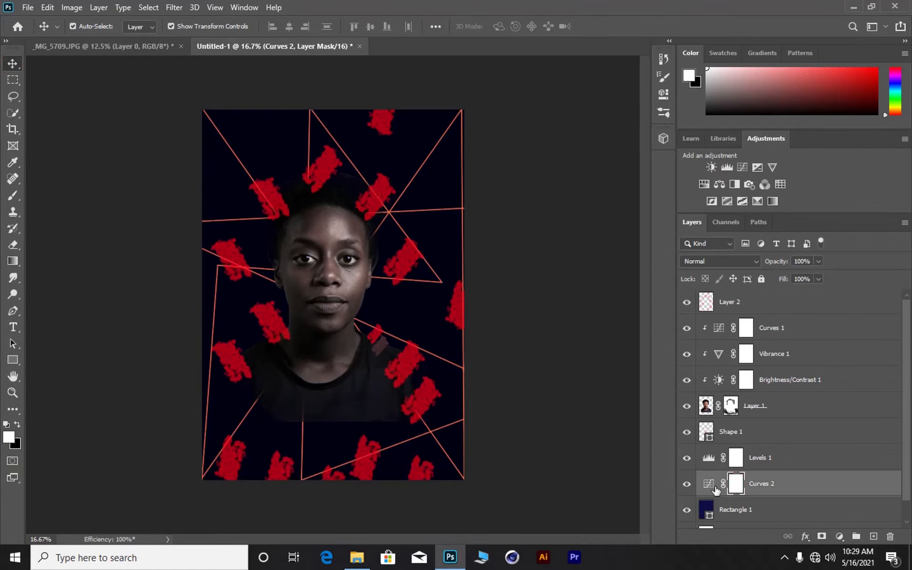
double_click(715, 488)
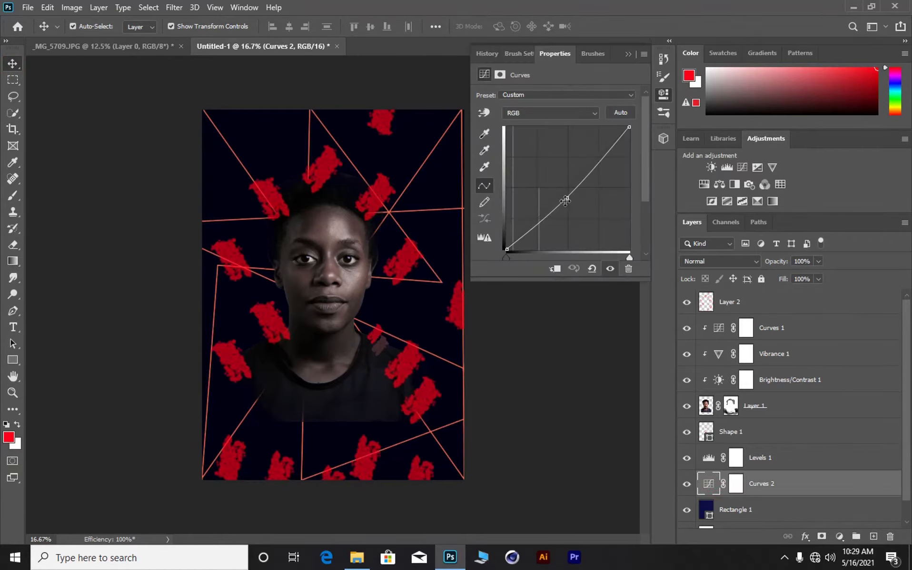
left_click_drag(565, 201, 565, 191)
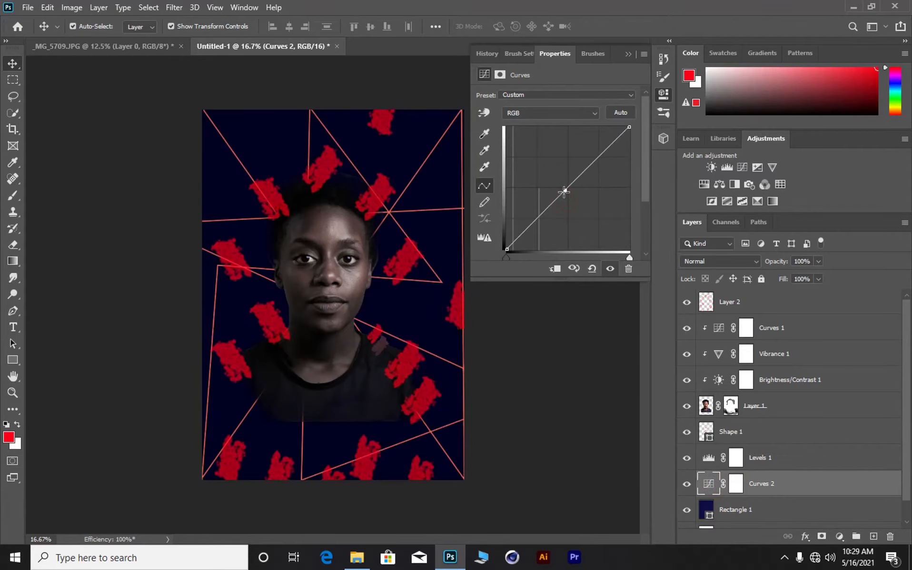
left_click(564, 190)
left_click_drag(567, 190, 567, 187)
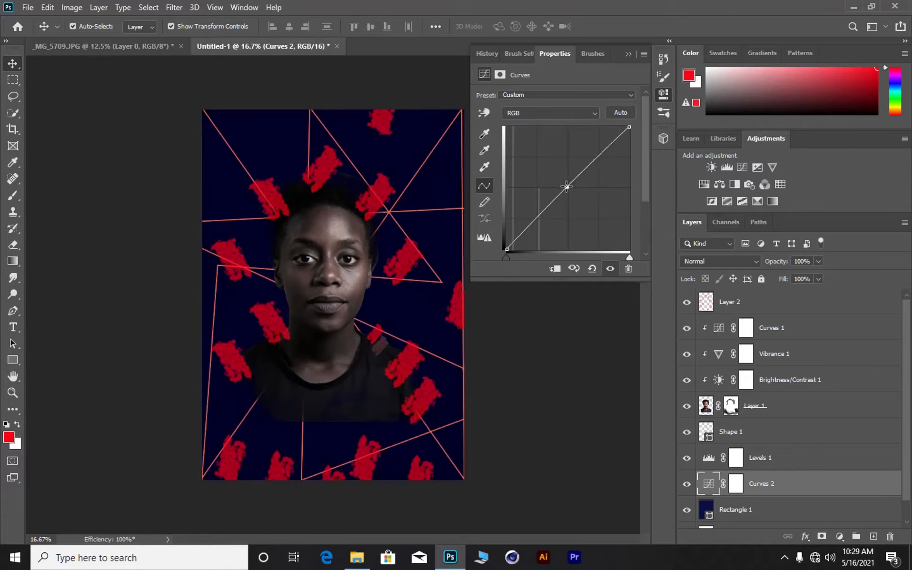
left_click(629, 48)
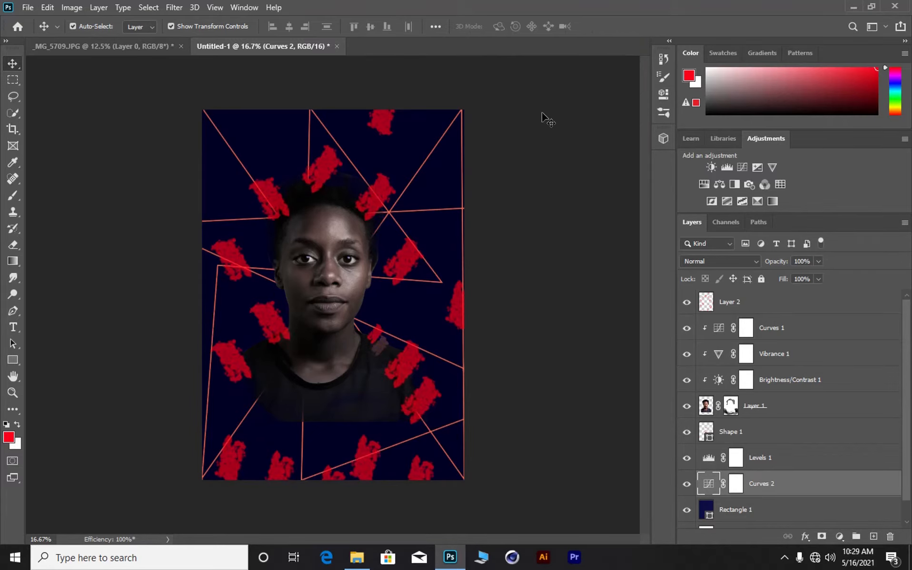
Step: Set the foreground color to bright magenta
left_click(689, 74)
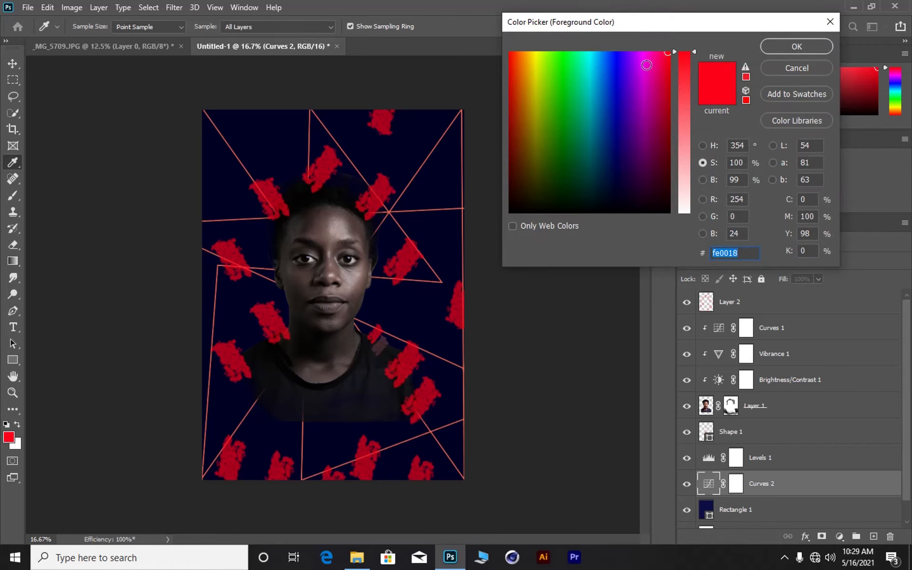
left_click(646, 63)
left_click(788, 45)
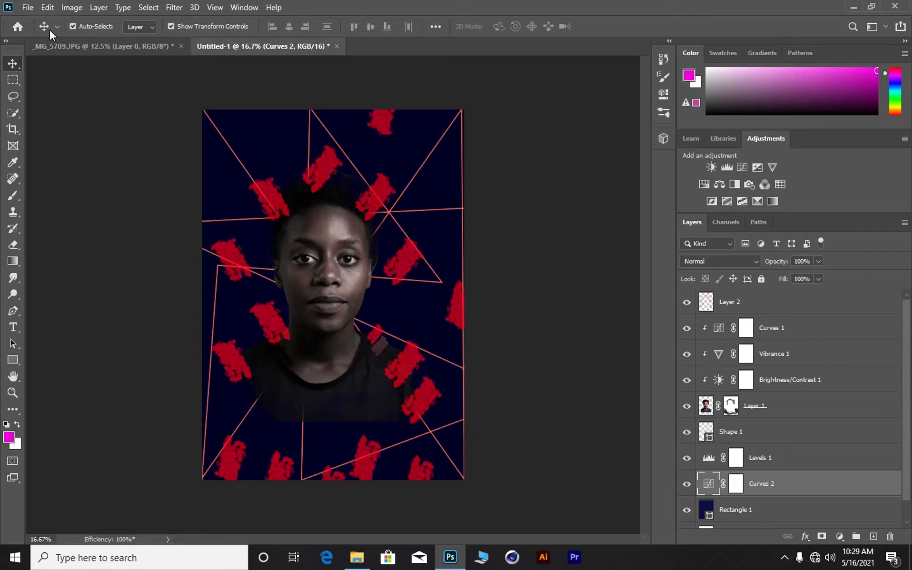
Step: Activate the Brush tool, target Layer 2, and try the 112 px and 50 px textured brush tips
left_click(11, 180)
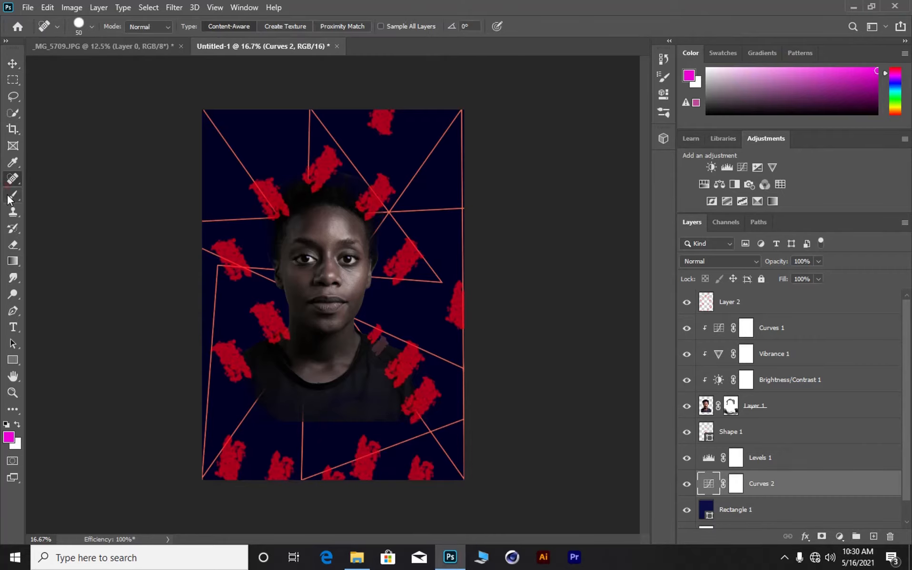
left_click(11, 196)
left_click(663, 76)
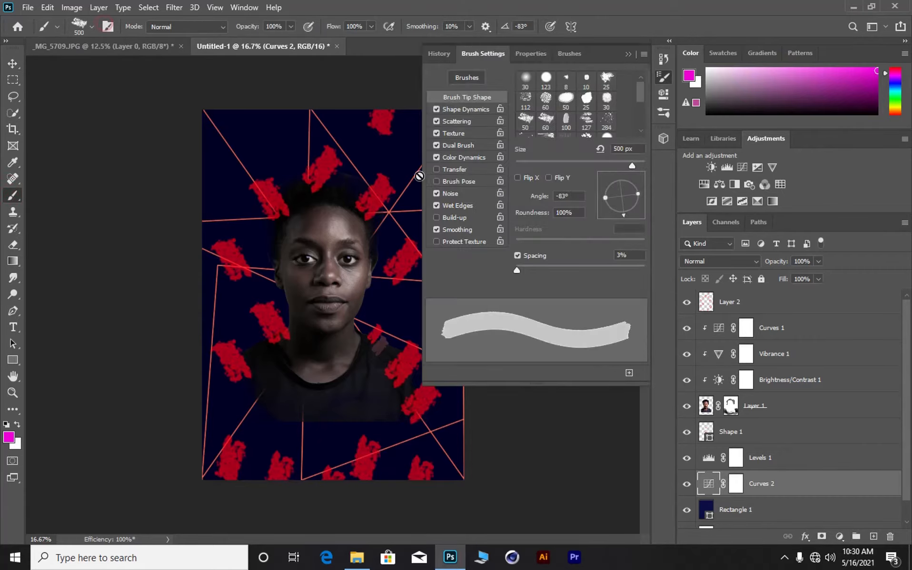
left_click(526, 101)
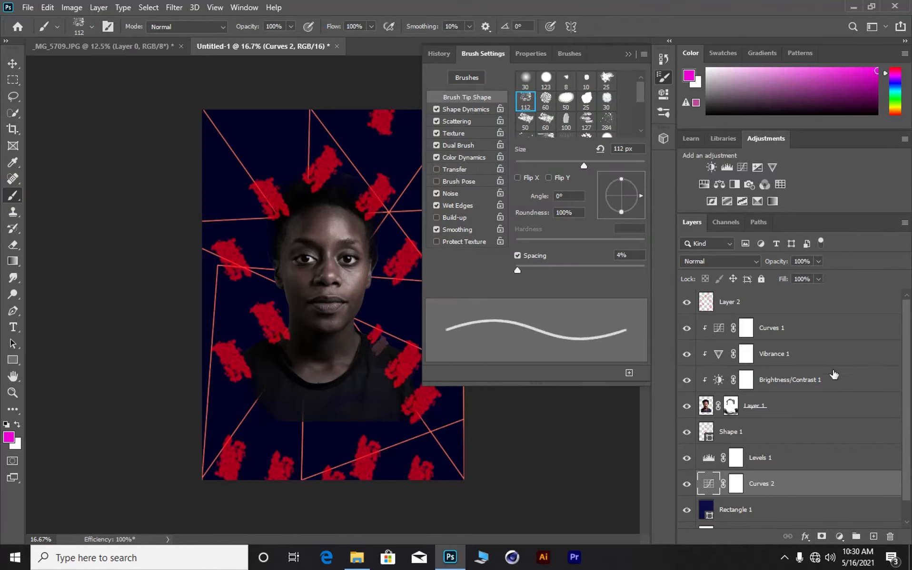
left_click(708, 303)
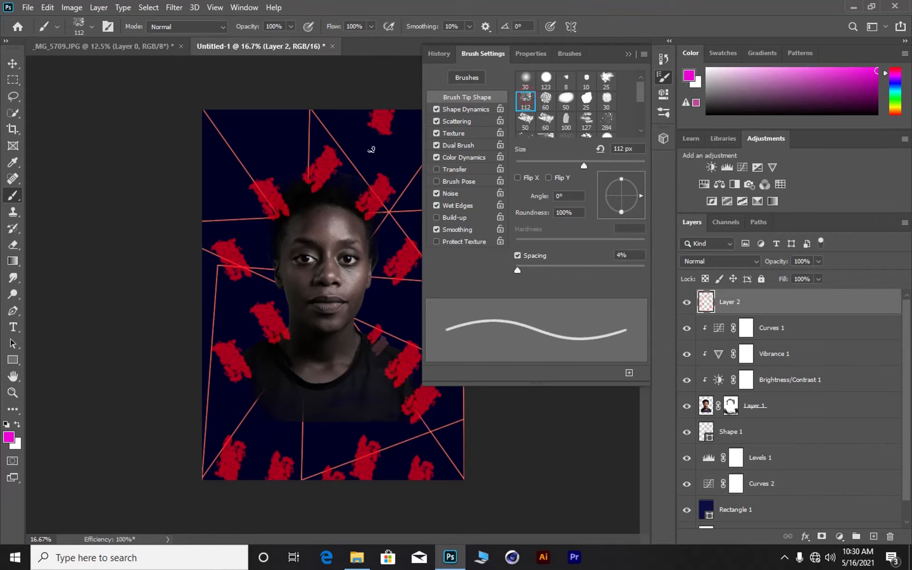
left_click(524, 119)
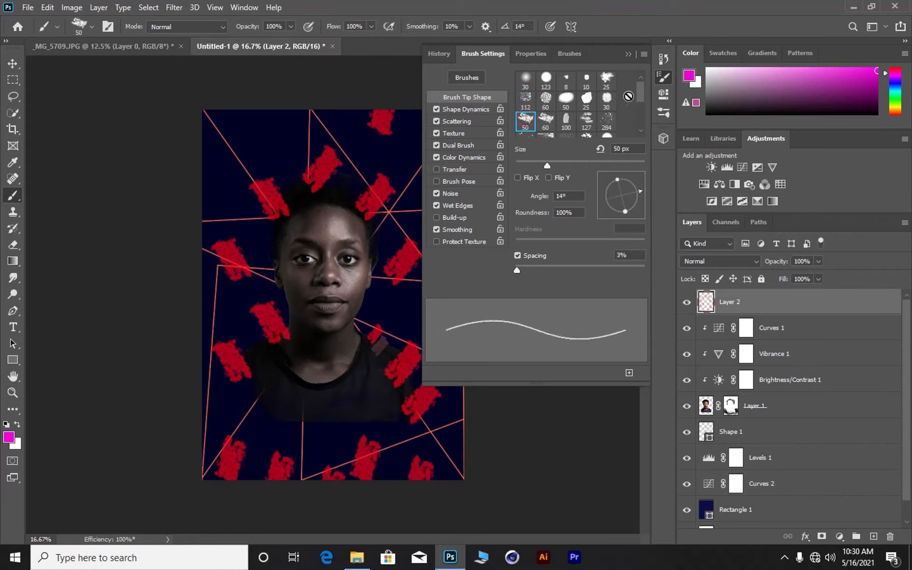
Step: Choose the 16 px spatter brush tip and enlarge it to 700 px
left_click_drag(642, 92, 642, 125)
left_click(546, 87)
key("bracketright")
key("bracketright")
key("bracketright")
key("bracketright")
key("bracketright")
key("bracketright")
key("bracketright")
key("bracketright")
key("bracketright")
key("bracketright")
key("bracketright")
key("bracketright")
key("bracketright")
key("bracketright")
key("bracketright")
key("bracketright")
key("bracketright")
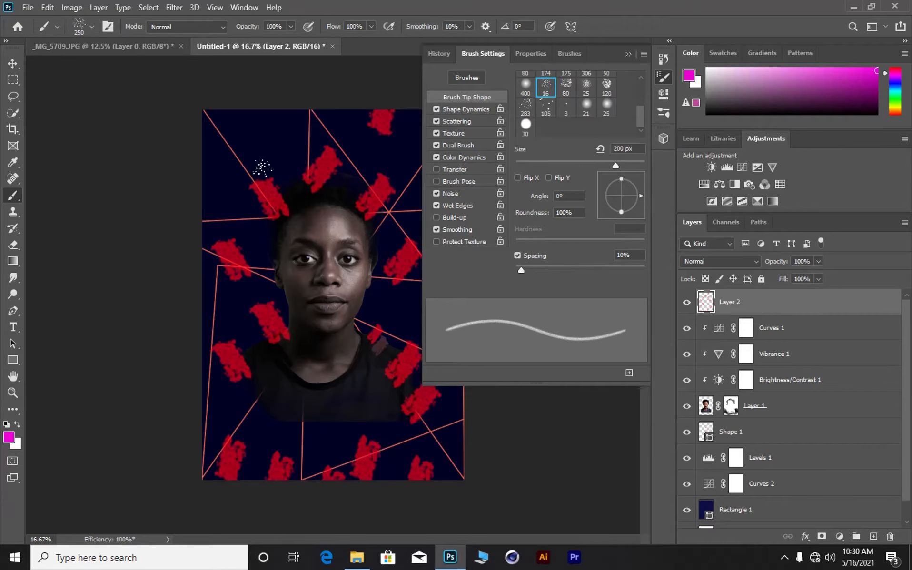
key("bracketright")
key("bracketright")
key("bracketright")
key("bracketright")
key("bracketright")
key("bracketright")
key("bracketright")
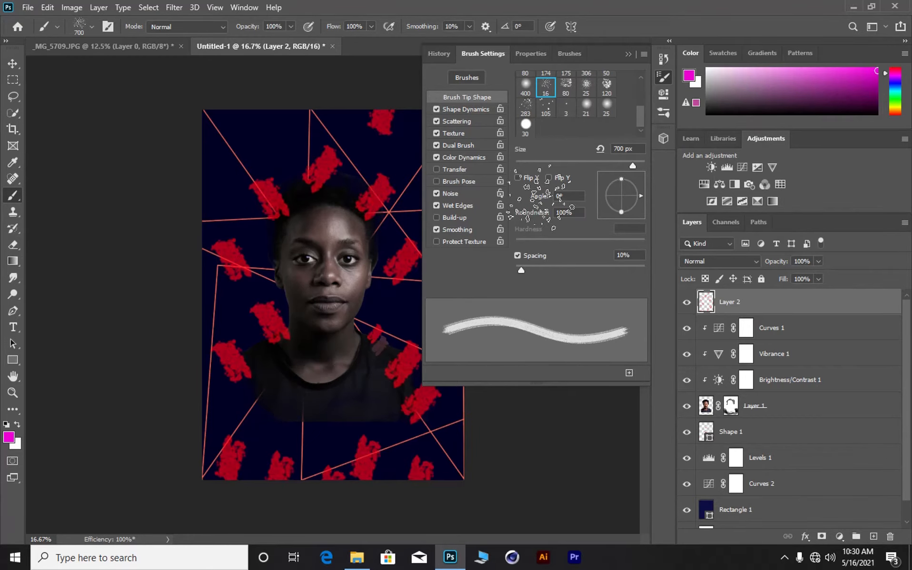
Step: Stamp magenta spatter over the upper hair and forehead, the right-hand shoulder, and the shirt's lower edge on Layer 2
left_click(360, 203)
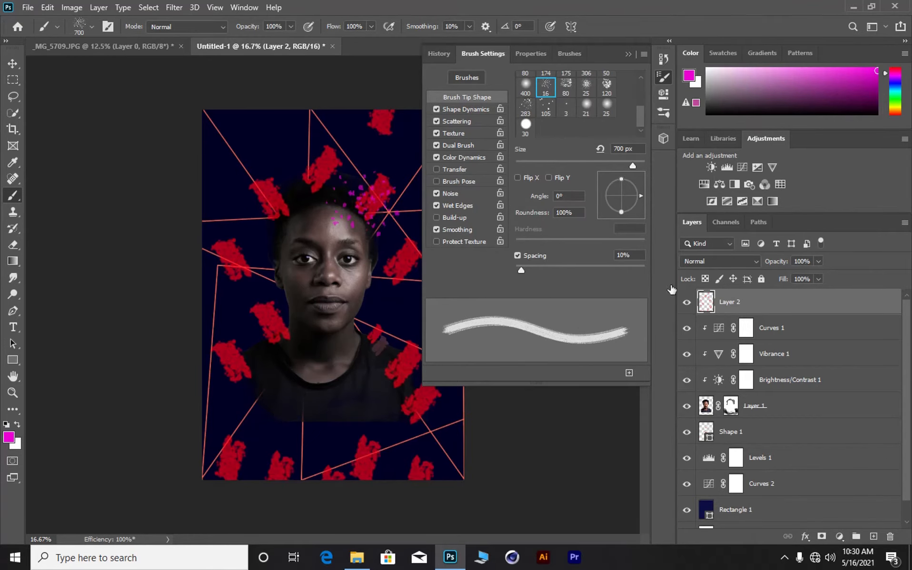
left_click(629, 54)
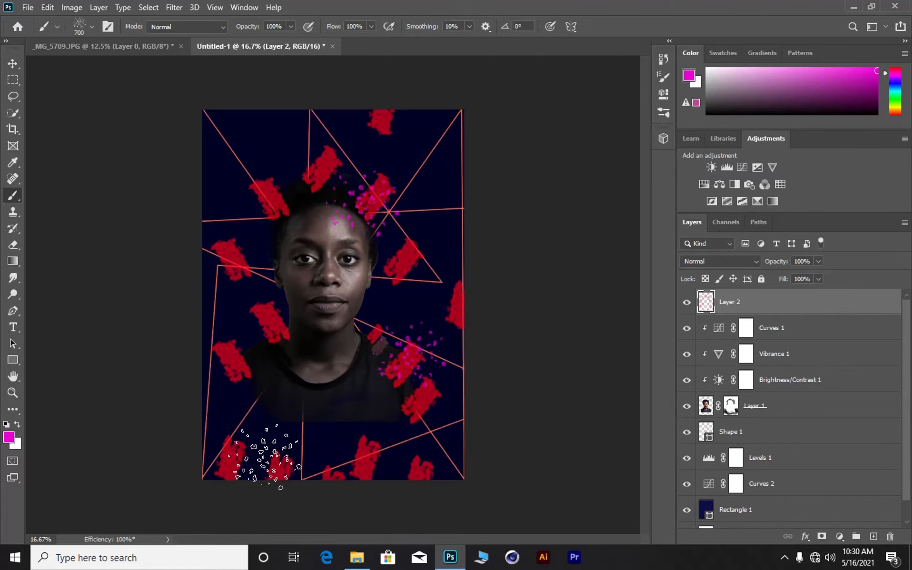
mouse_move(267, 457)
left_mouse_down()
mouse_move(286, 436)
mouse_move(269, 417)
mouse_move(343, 387)
left_mouse_up()
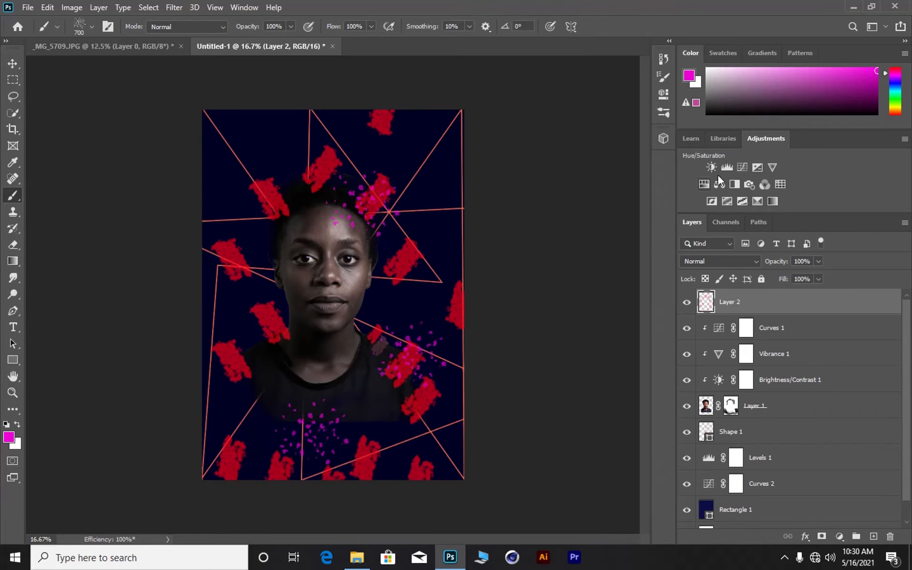
Step: Set the foreground color to the background's dark navy, #000024, and return to the Brush tool
left_click(688, 81)
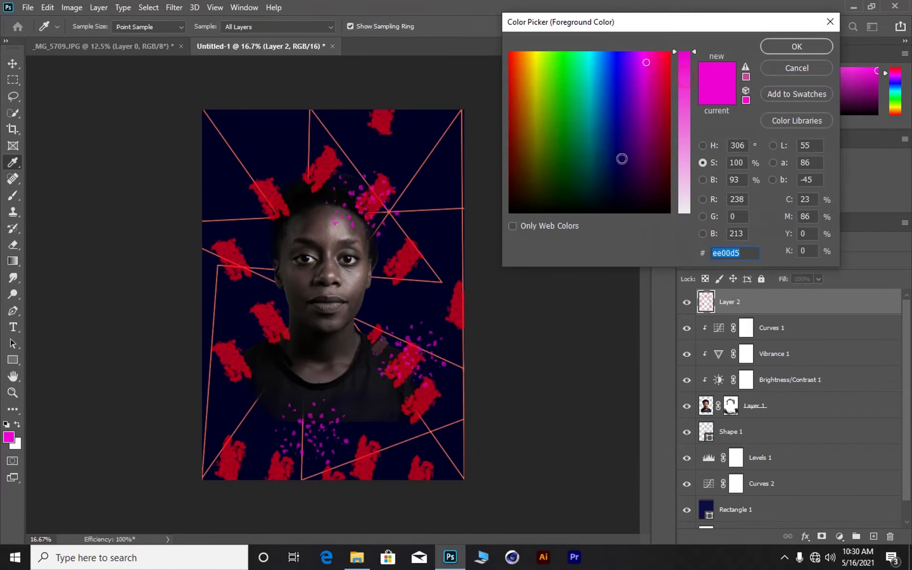
left_click(621, 184)
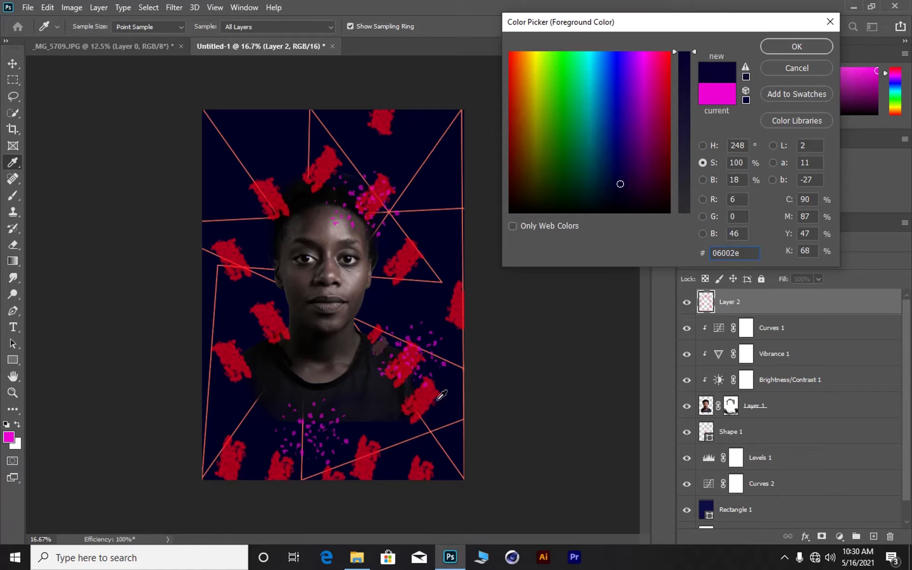
left_click(418, 429)
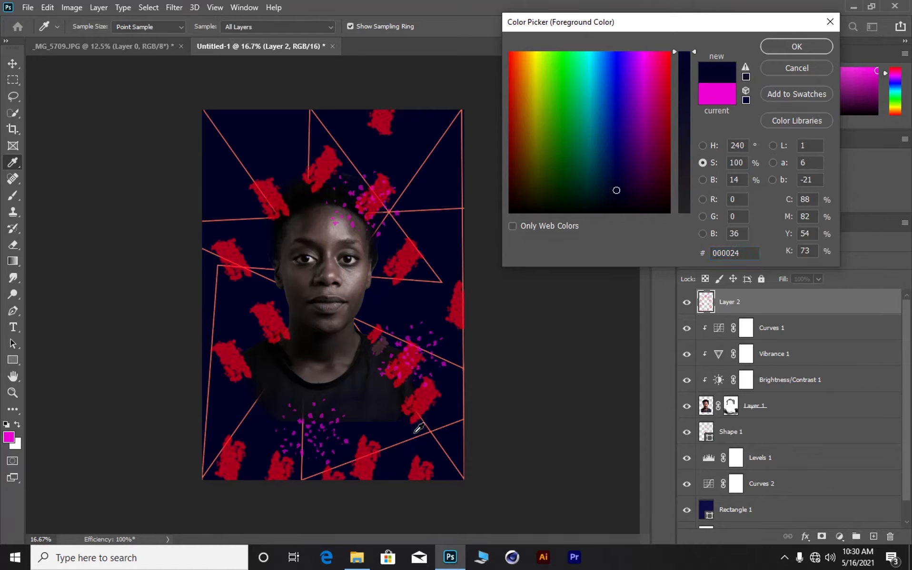
left_click(791, 49)
key("b")
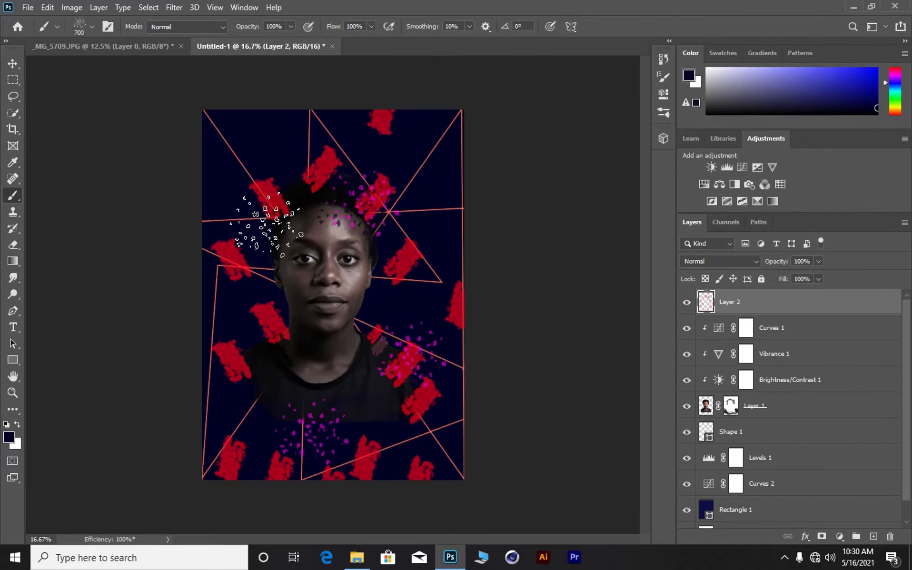
Step: Stamp navy spatter over the woman's face and neck on Layer 2, and rotate the brush tip to -100°
mouse_move(273, 221)
left_mouse_down()
mouse_move(295, 215)
mouse_move(280, 220)
left_mouse_up()
left_click(278, 267)
left_click(663, 77)
mouse_move(640, 196)
left_mouse_down()
mouse_move(628, 226)
mouse_move(617, 223)
left_mouse_up()
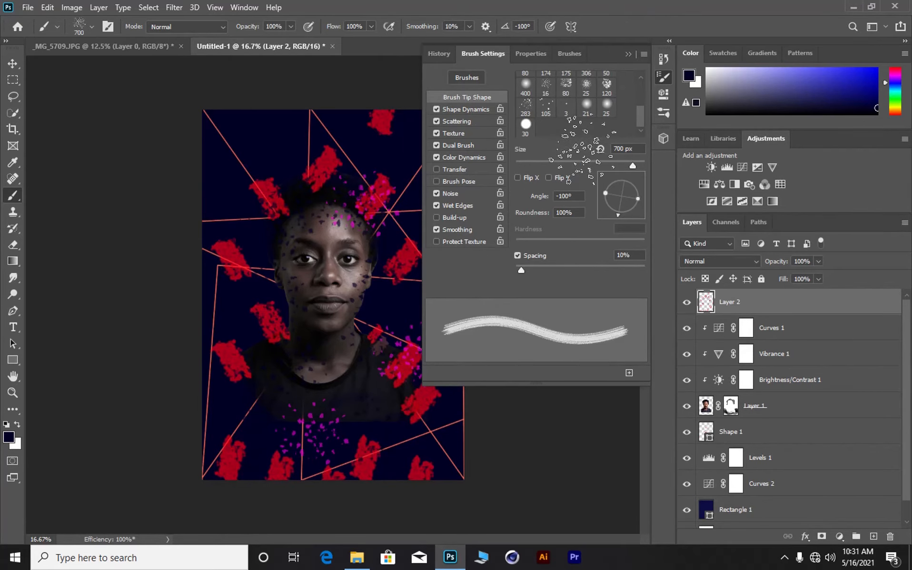
Step: Choose the 175 px streaky brush tip and enlarge it to 1100 px
scroll(595, 104, "up", 2)
left_click(566, 111)
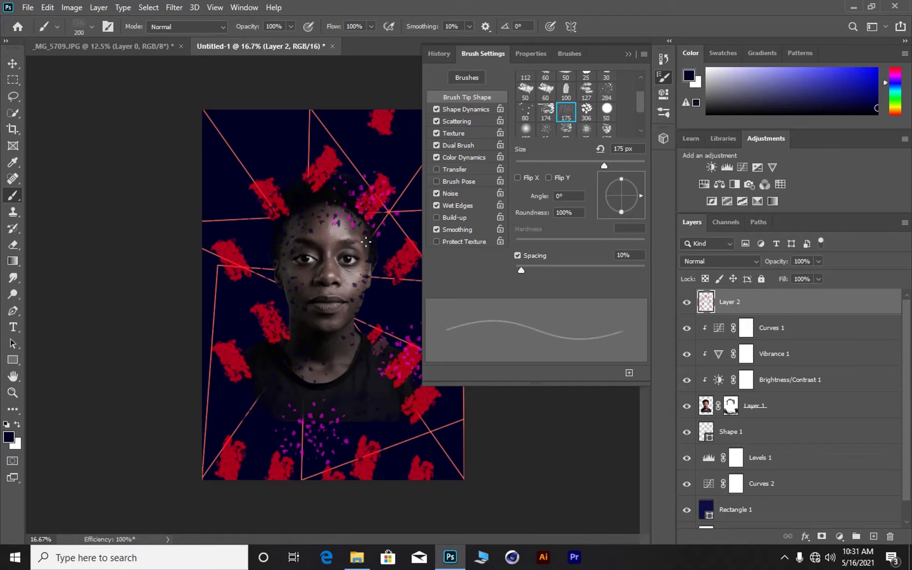
key("bracketright")
key("bracketright")
key("bracketright")
key("bracketright")
key("bracketright")
key("bracketright")
key("bracketright")
key("bracketright")
key("bracketright")
key("bracketright")
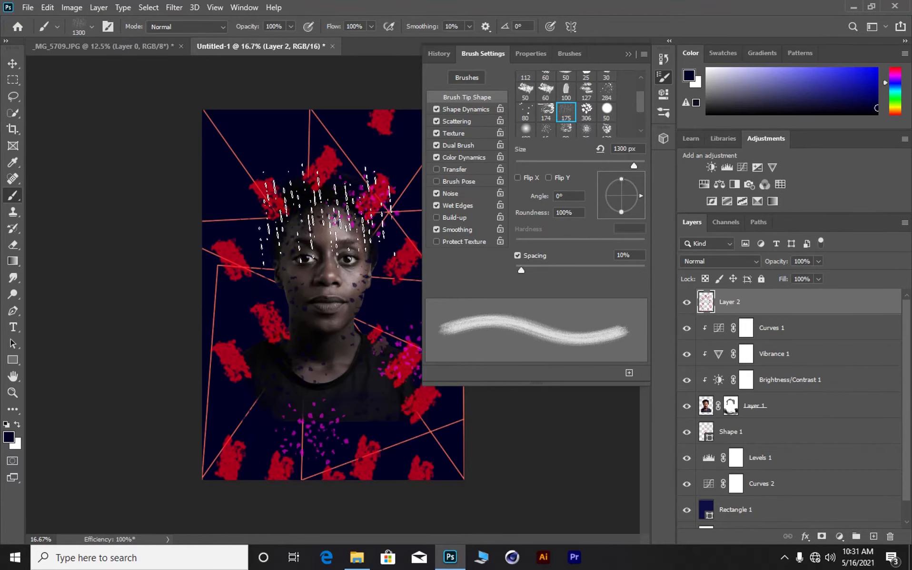
key("bracketleft")
key("bracketleft")
key("bracketleft")
key("bracketleft")
key("bracketleft")
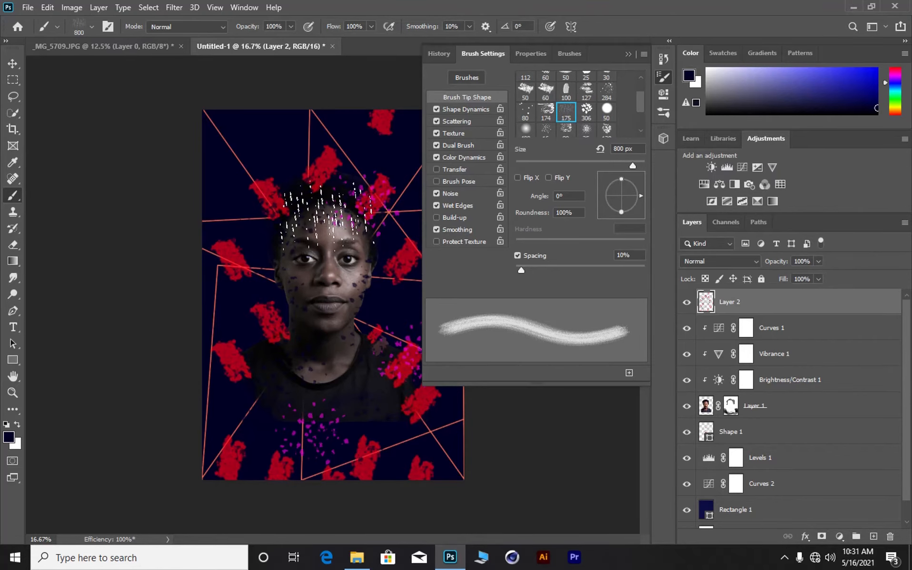
key("bracketright")
key("bracketright")
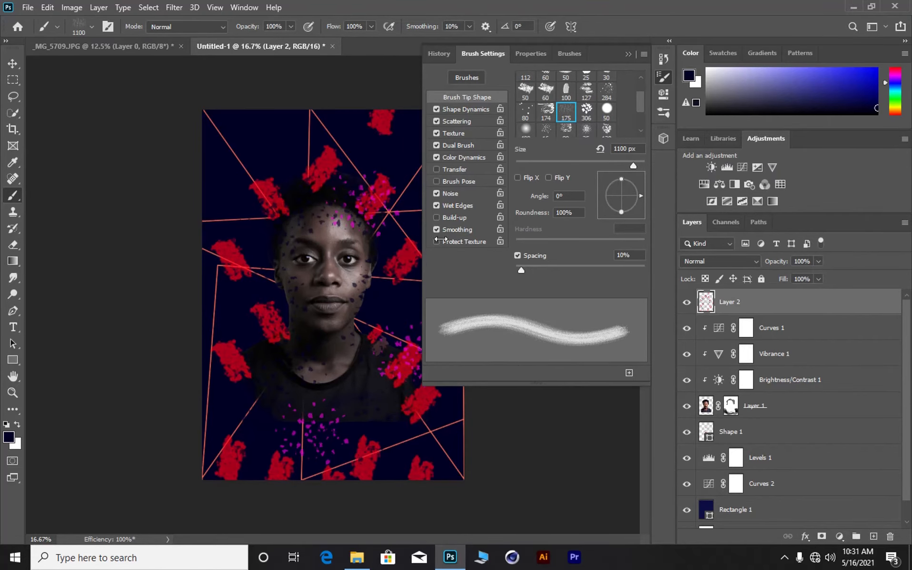
left_click(629, 54)
Step: Target the Rectangle 1 background layer and set the foreground color to bright pink, #fa00bc
left_click(762, 510)
left_click(8, 437)
left_click(650, 55)
left_click(684, 77)
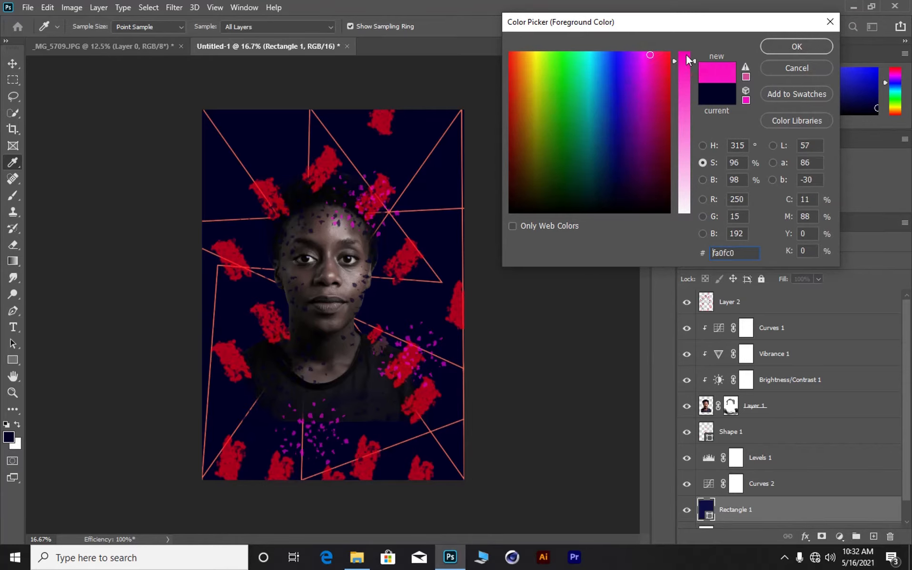
left_click(798, 46)
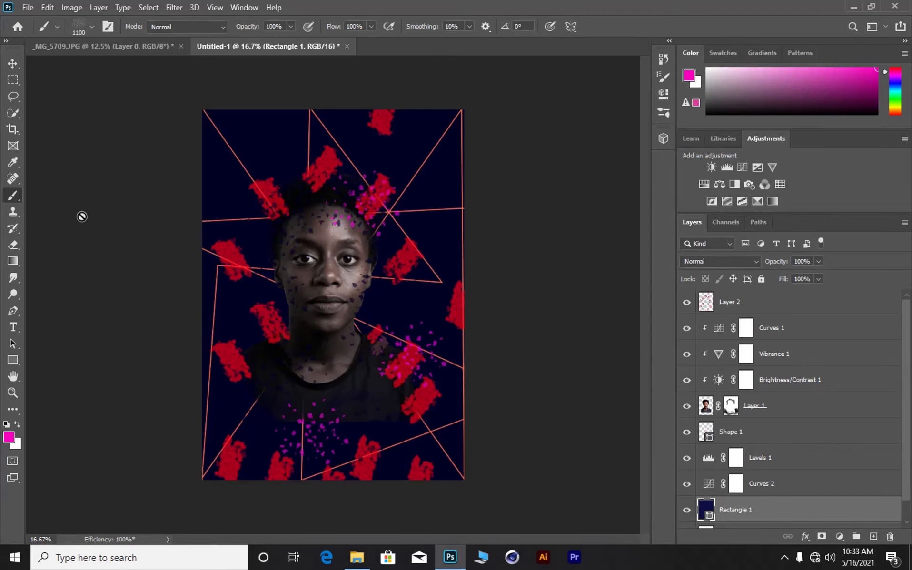
Step: Rasterize Rectangle 1 for painting and rotate the streaky brush tip to -45°
left_click(420, 215)
left_click(420, 212)
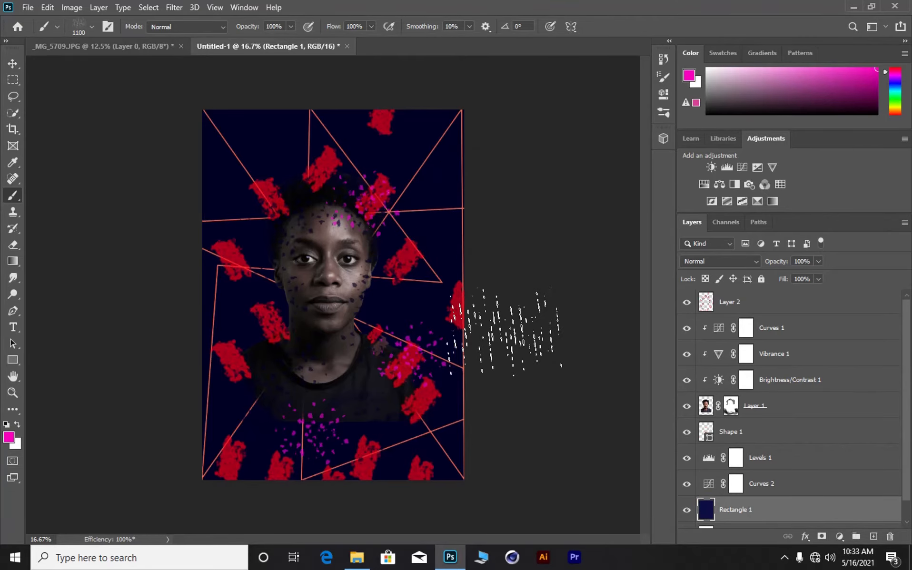
left_click(664, 76)
mouse_move(643, 193)
left_mouse_down()
mouse_move(634, 179)
mouse_move(635, 209)
left_mouse_up()
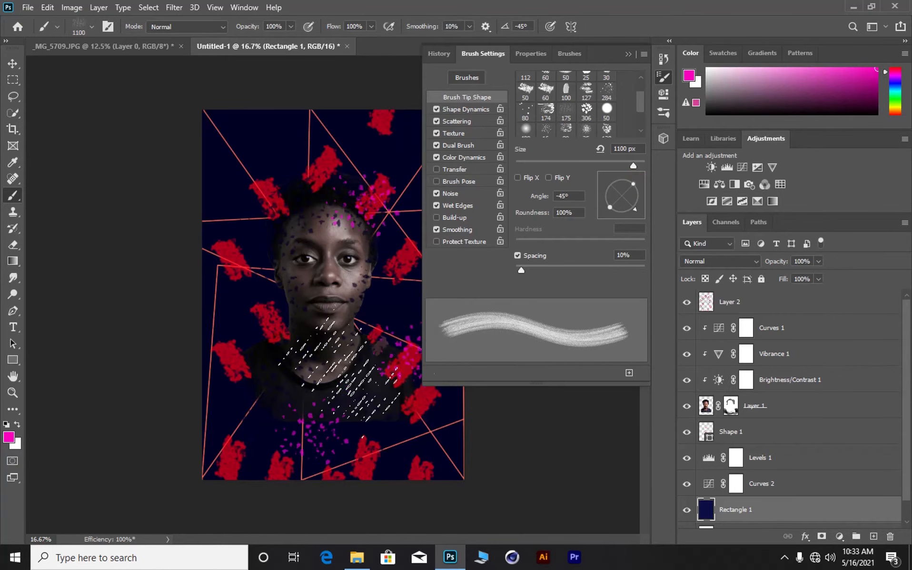
left_click(629, 53)
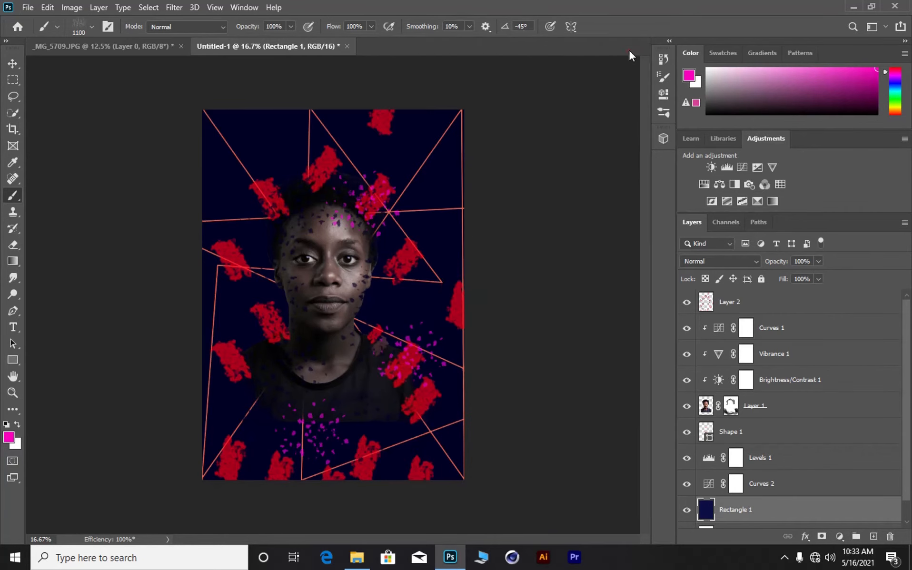
Step: Paint slanted pink streaks on Rectangle 1 over the background's right-hand side, upper right area and lower part
left_click_drag(457, 343, 415, 357)
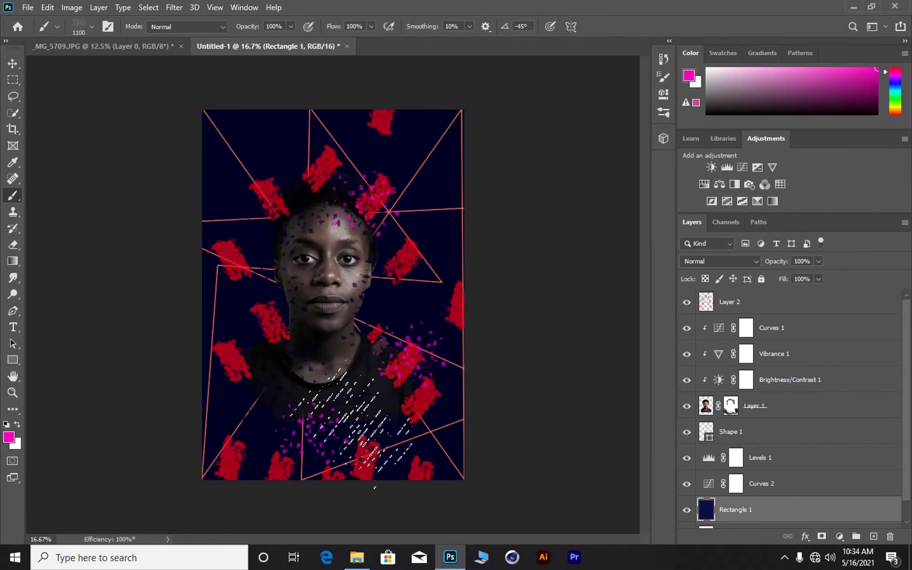
left_click(417, 365)
left_click(425, 242)
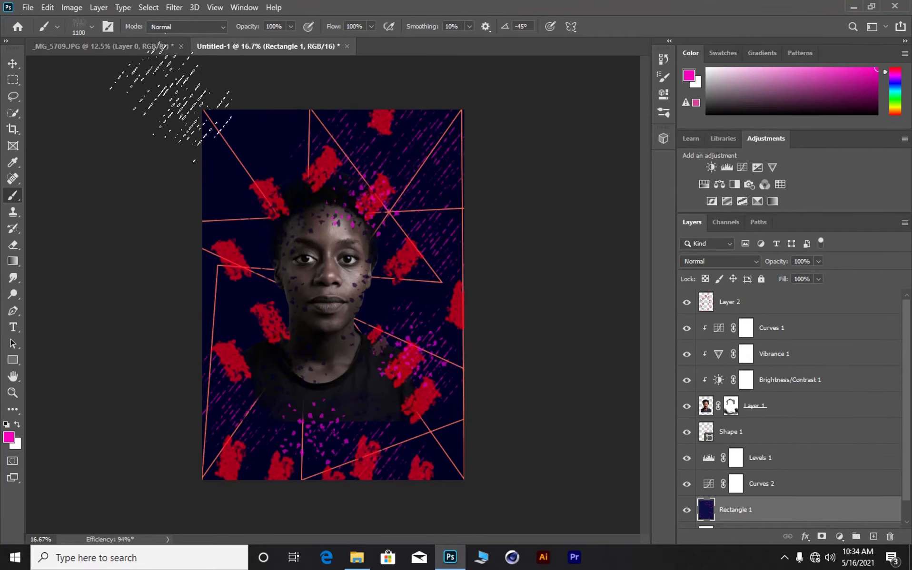
Step: Rotate the brush tip to -139° and paint opposing pink streaks over the upper left background on Rectangle 1
left_click(109, 27)
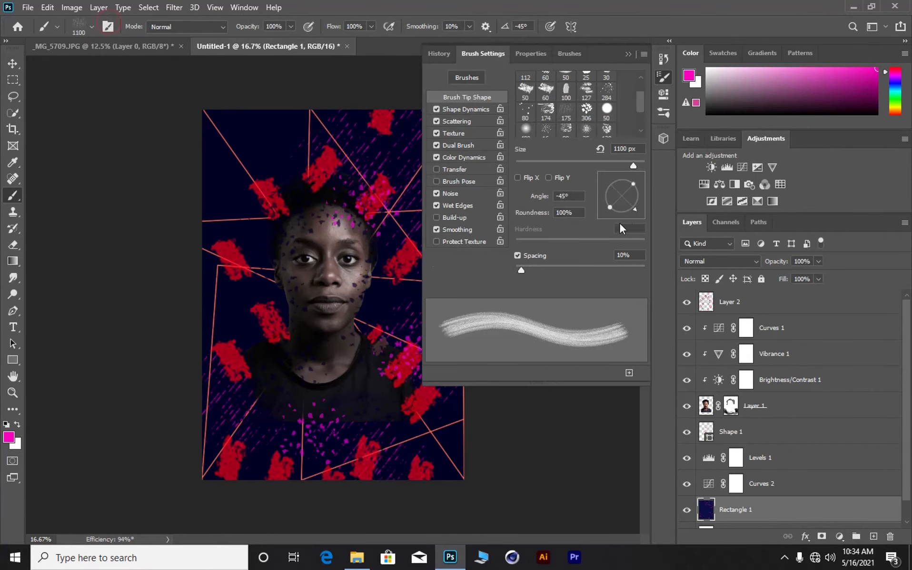
left_click_drag(637, 210, 607, 209)
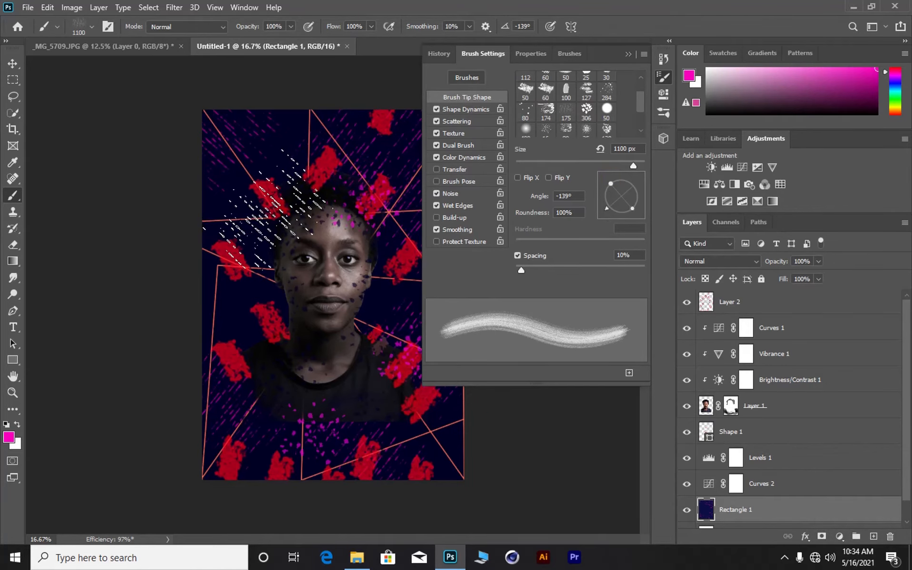
left_click(188, 174)
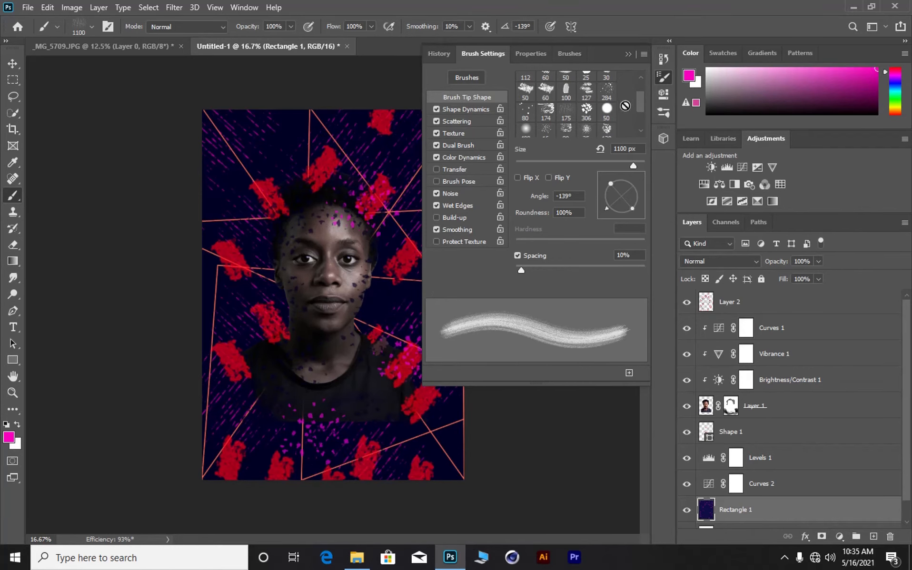
Step: Try the 127 px textured brush tip, enlarging it to 900 px
mouse_move(643, 106)
left_mouse_down()
mouse_move(647, 136)
mouse_move(644, 89)
mouse_move(640, 115)
left_mouse_up()
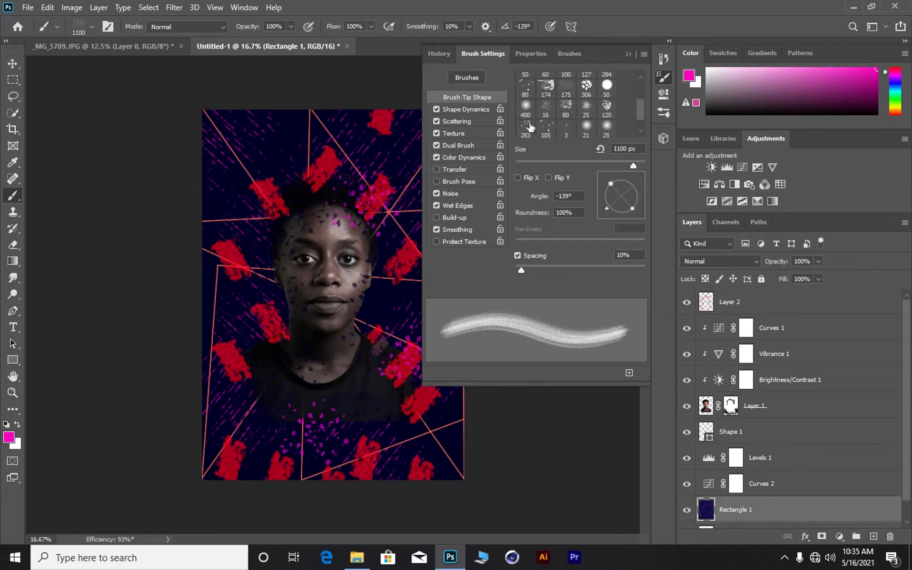
scroll(546, 122, "up", 2)
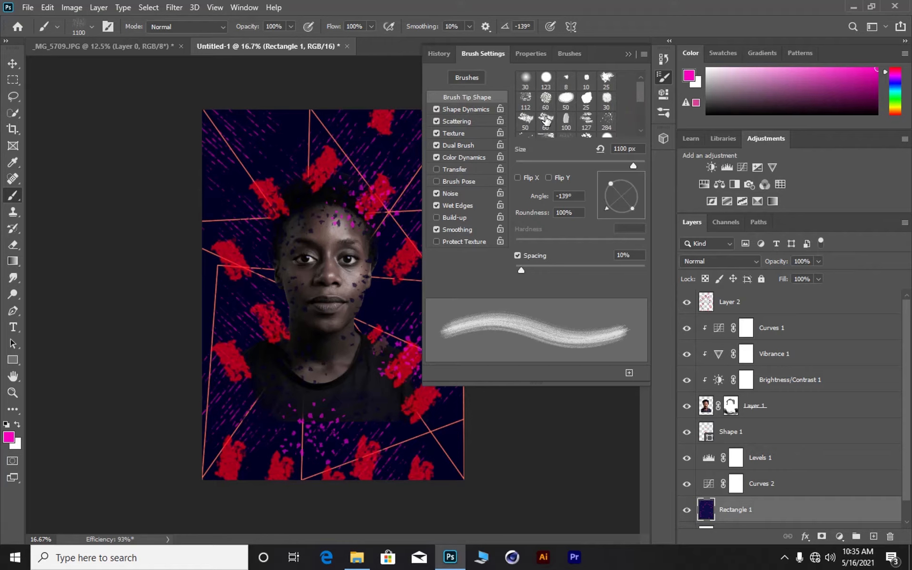
left_click(587, 121)
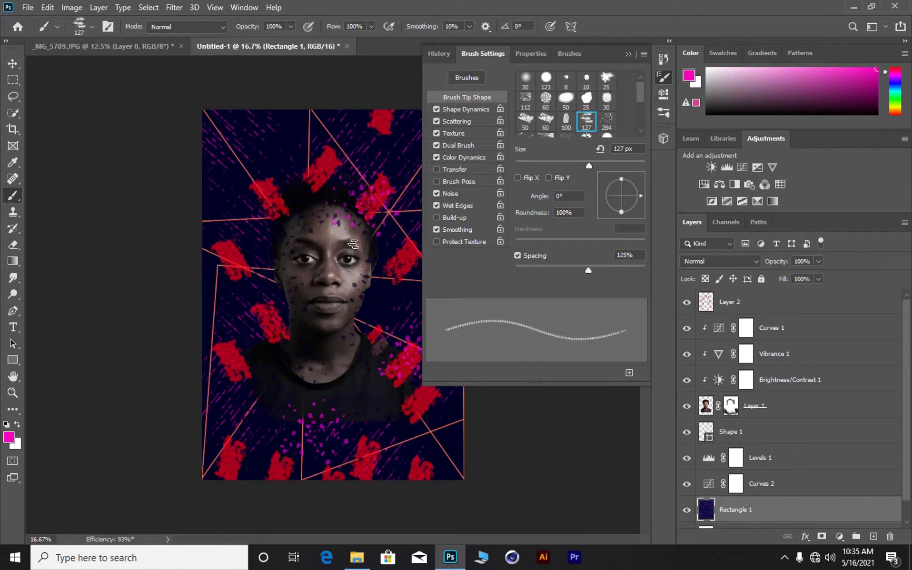
key("bracketright")
key("bracketright")
key("bracketright")
key("bracketright")
key("bracketright")
key("bracketright")
key("bracketright")
key("bracketright")
key("bracketright")
key("bracketright")
key("bracketright")
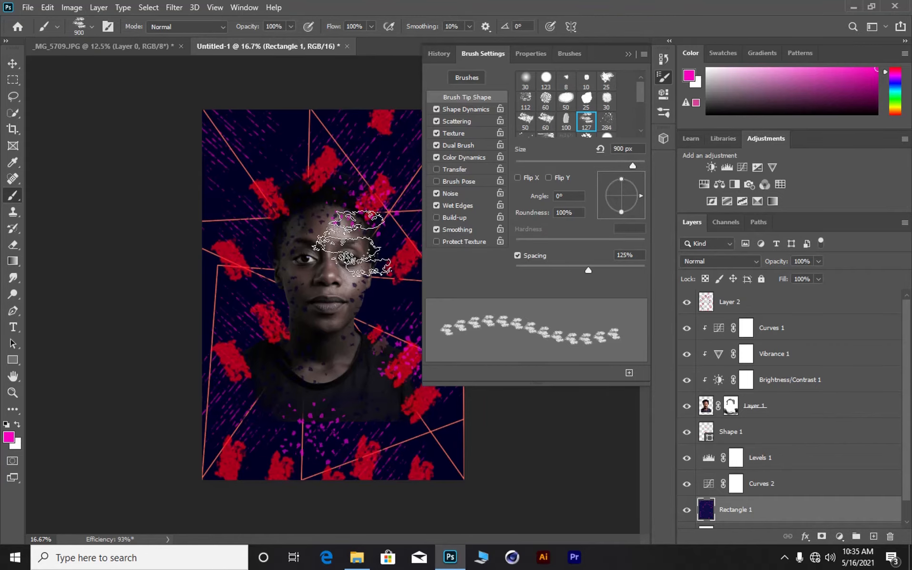
Step: Try the 60 px textured brush tip, enlarging it to 1000 px and then again to 600 px
left_click(546, 120)
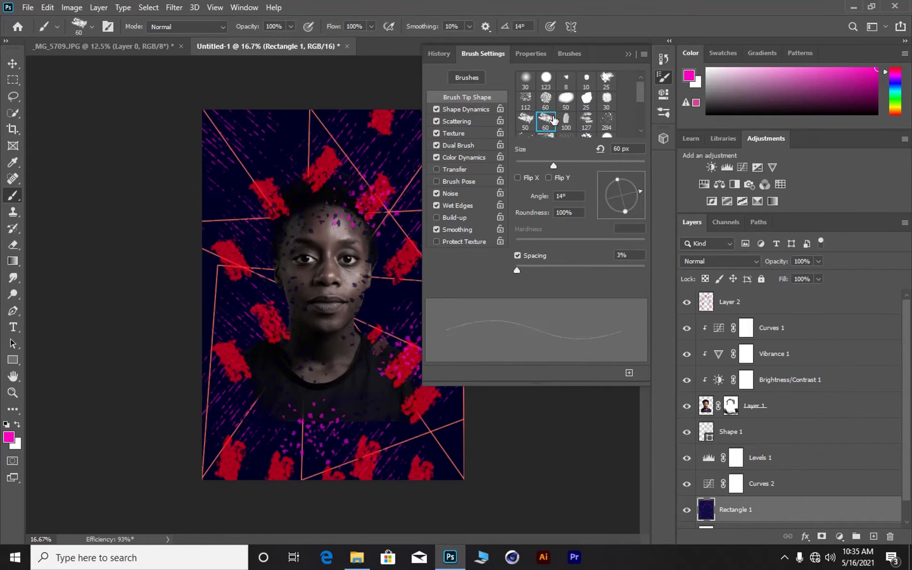
key("bracketright")
key("bracketright")
key("bracketright")
key("bracketright")
key("bracketright")
key("bracketright")
key("bracketright")
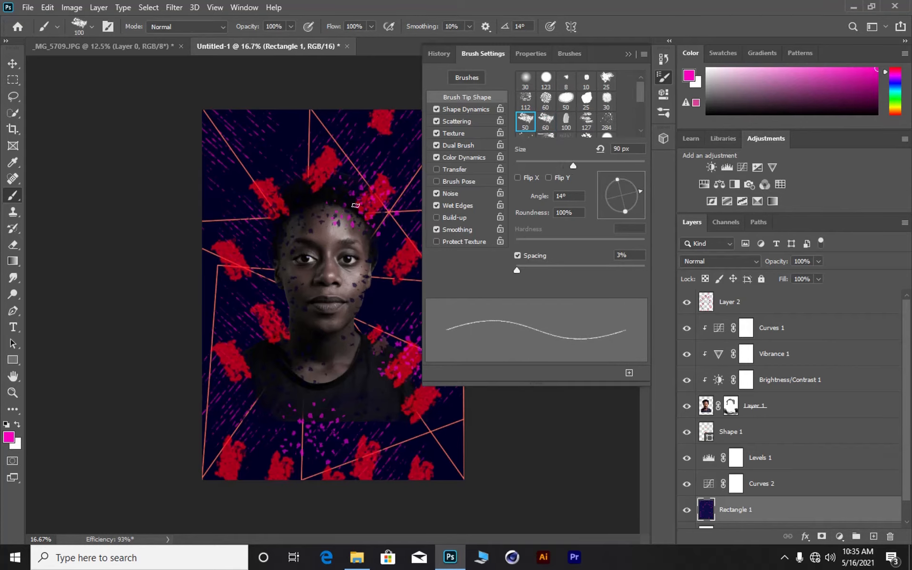
key("bracketright")
key("bracketright")
key("bracketright")
key("bracketright")
key("bracketright")
key("bracketright")
key("bracketright")
key("bracketright")
key("bracketright")
key("bracketright")
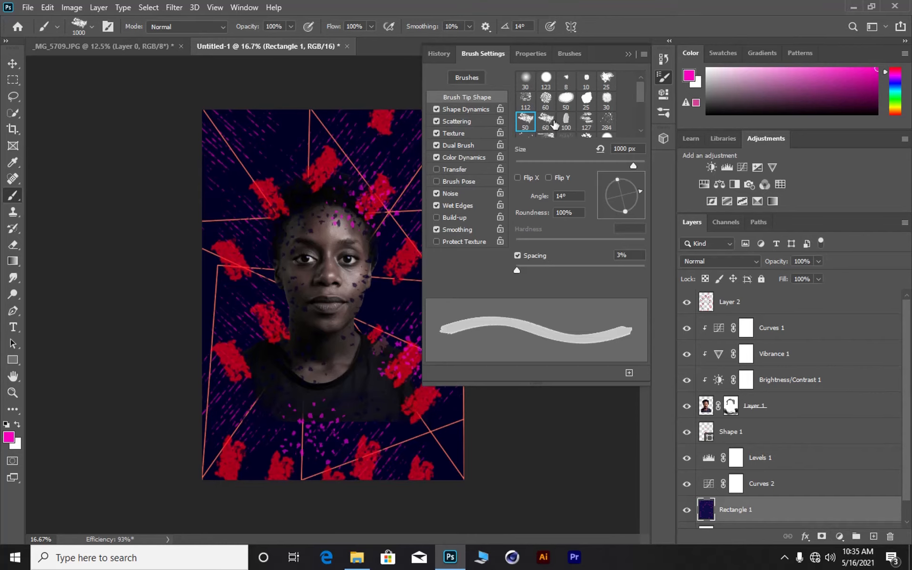
left_click(549, 121)
key("bracketright")
key("bracketright")
key("bracketright")
key("bracketright")
key("bracketright")
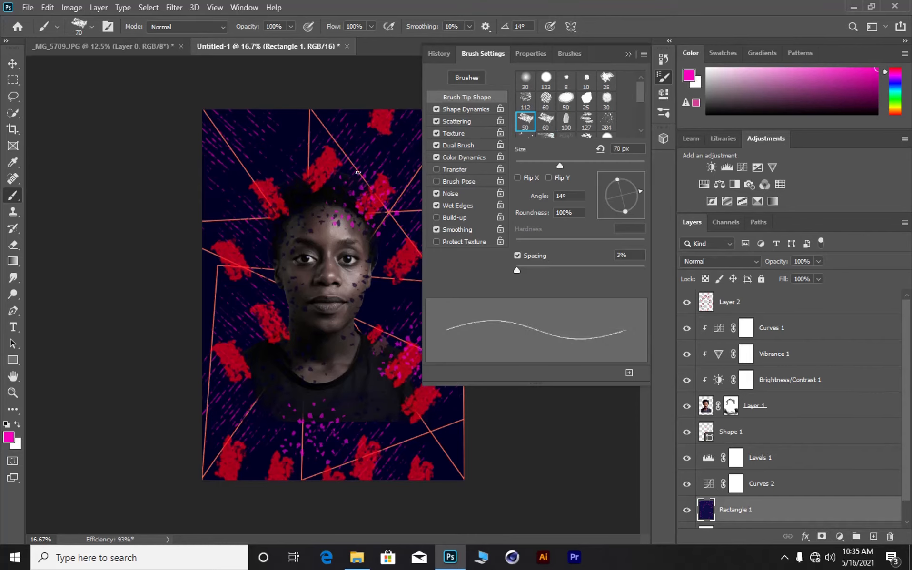
key("bracketright")
key("bracketright")
key("bracketright")
key("bracketright")
key("bracketright")
key("bracketright")
key("bracketright")
key("bracketright")
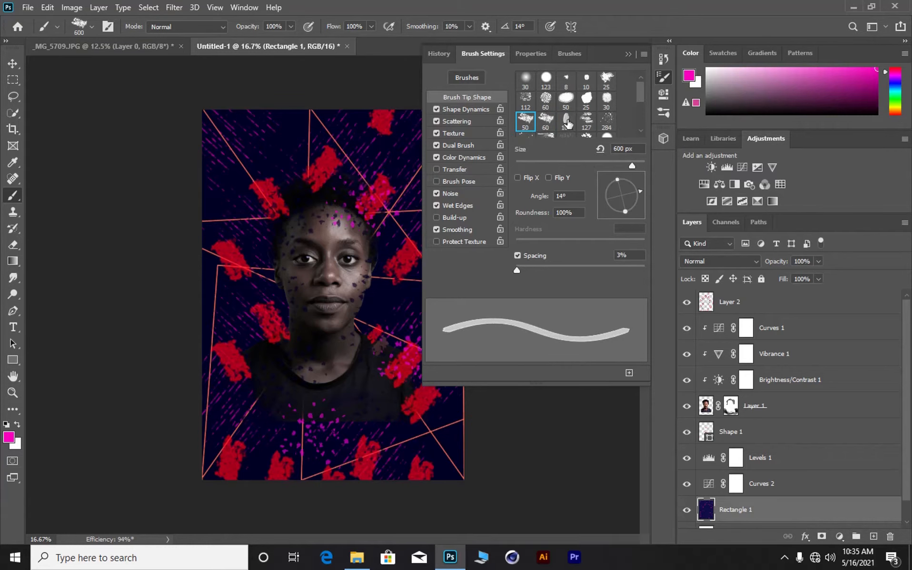
Step: Choose the 174 px dry-stroke brush tip, enlarge it to 1000 px, and rotate it to 85°
scroll(550, 103, "down", 1)
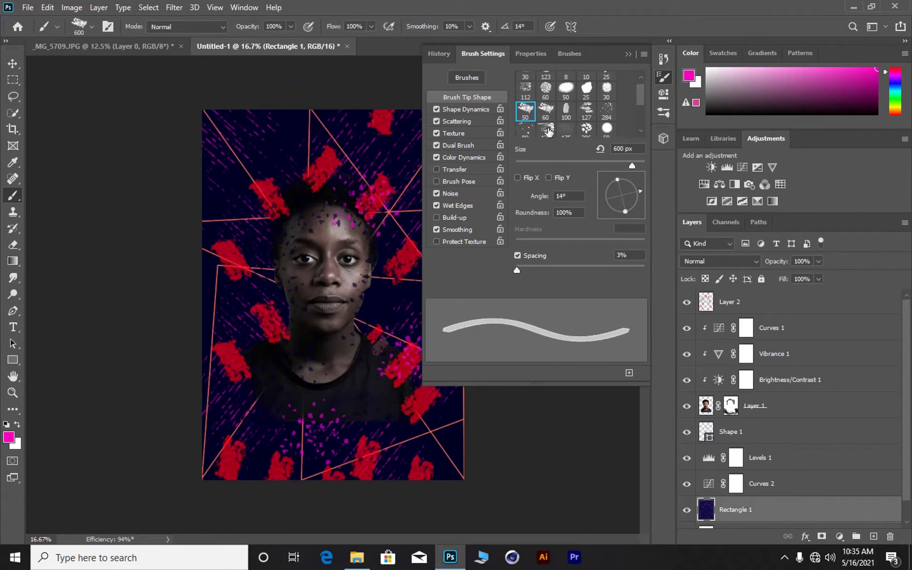
left_click(548, 131)
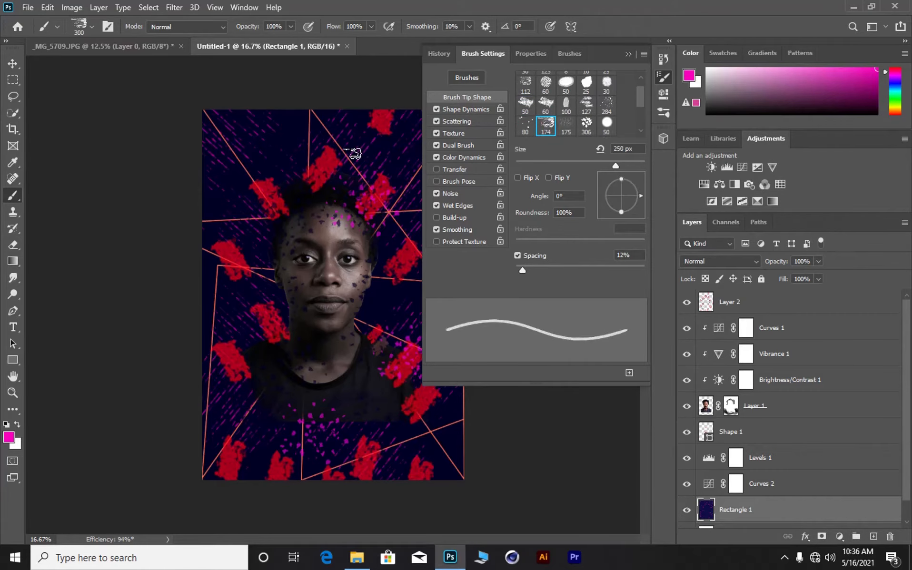
key("bracketright")
key("bracketright")
key("bracketright")
key("bracketright")
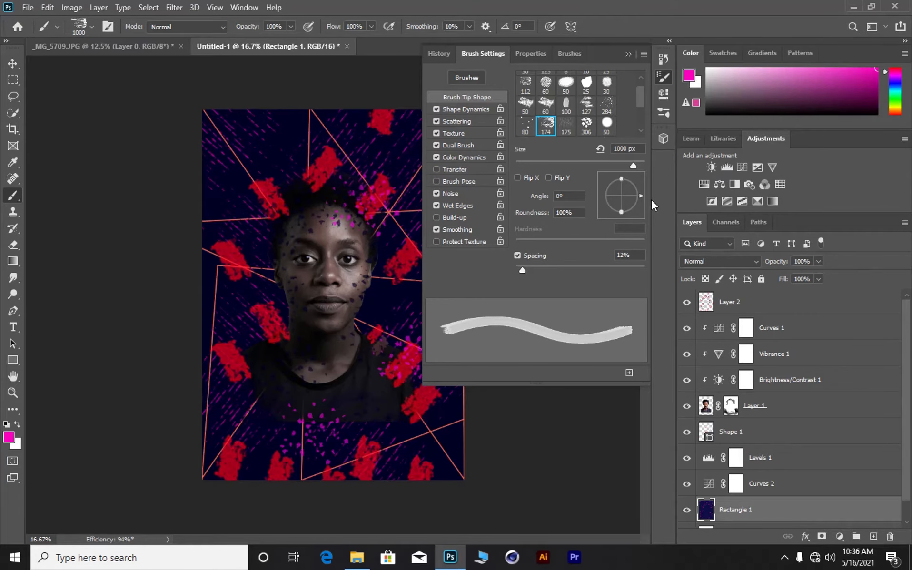
left_click_drag(641, 196, 624, 166)
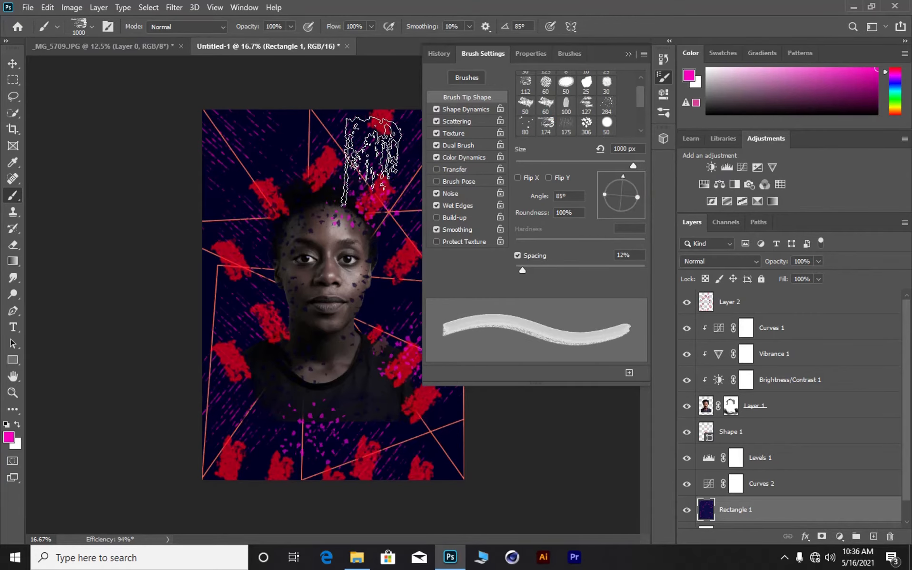
left_click(629, 53)
Step: On Layer 2, sample dark navy from the background as the brush colour and dab over the red marks beside the shoulders
left_click(762, 302)
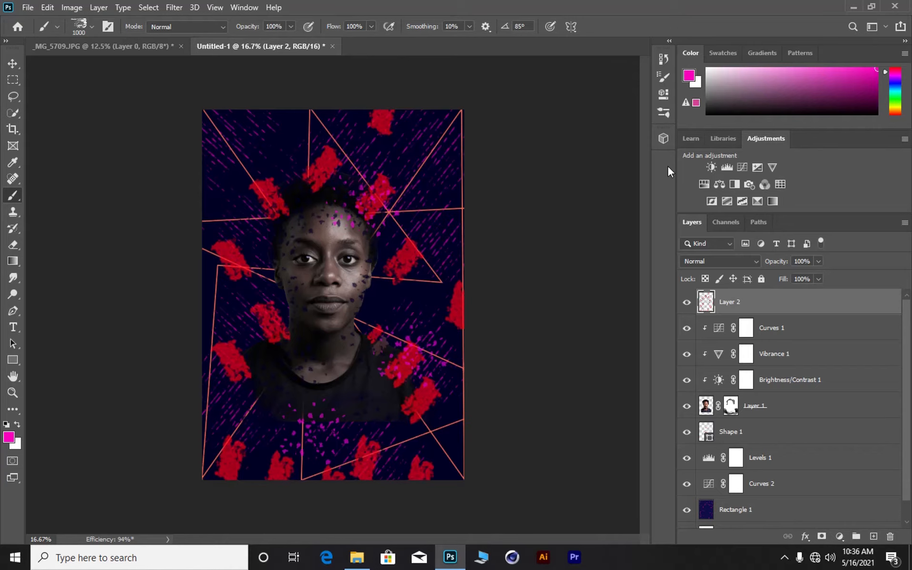
left_click(691, 81)
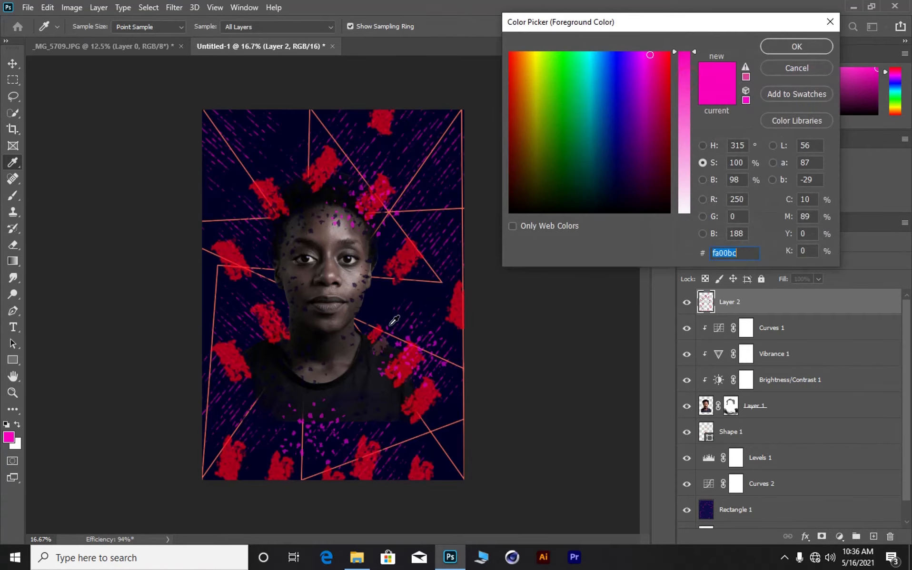
left_click(382, 312)
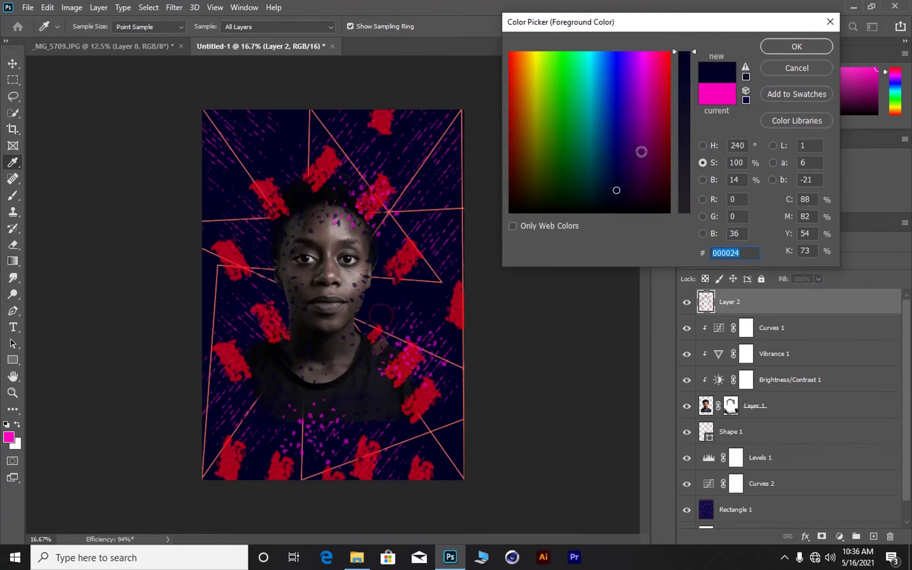
left_click(797, 46)
key("b")
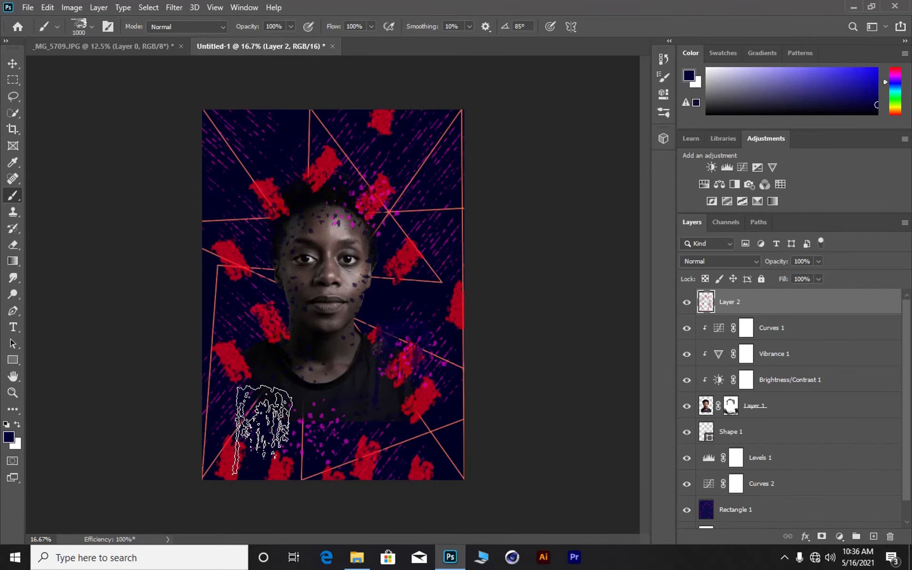
Step: Brighten the brush colour to blue #0a036e and paint a dry-brush patch over the red mark above the right-hand shoulder
left_click(9, 437)
left_click(703, 179)
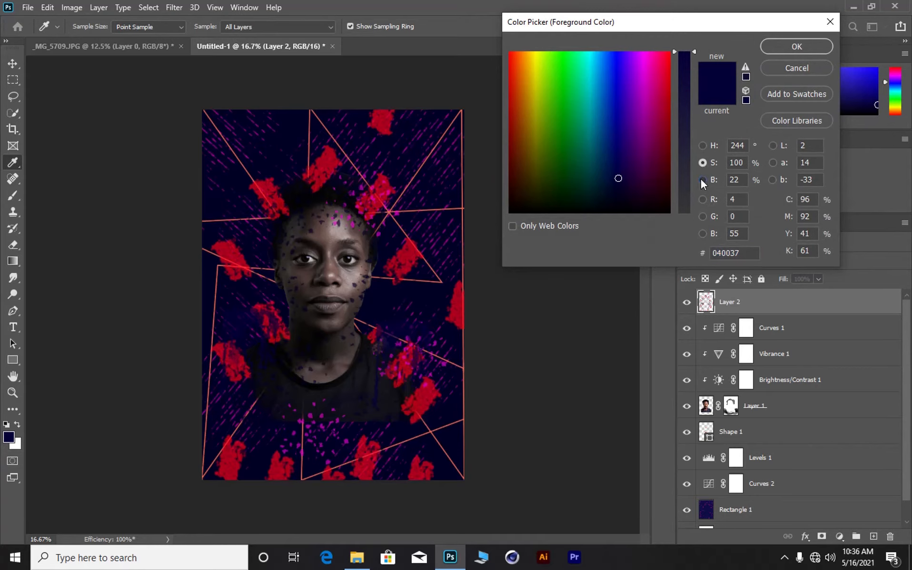
left_click_drag(693, 179, 693, 156)
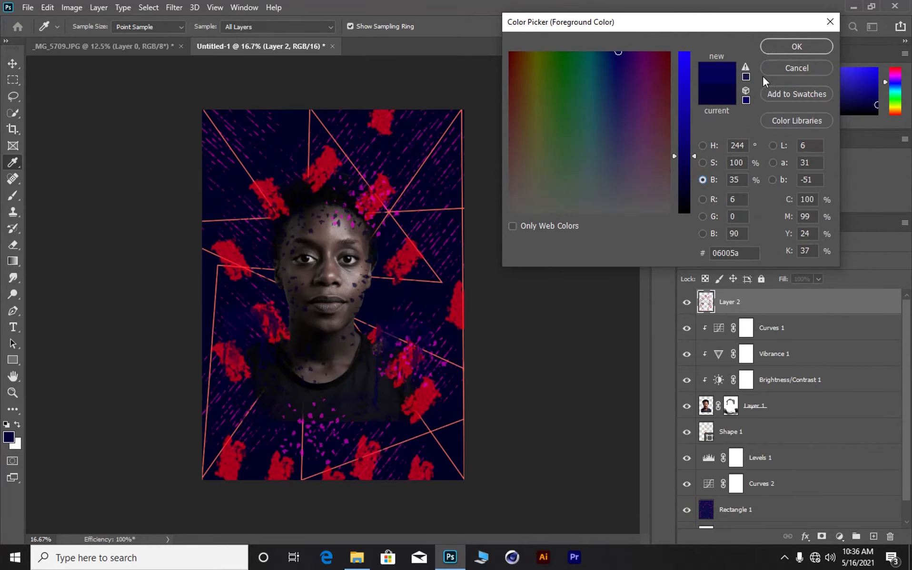
left_click_drag(693, 150, 694, 146)
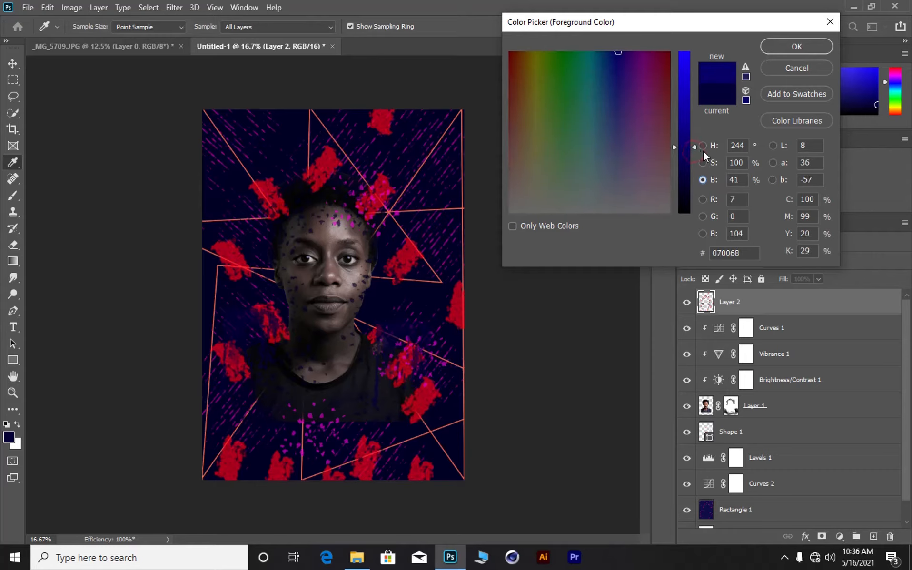
left_click(703, 145)
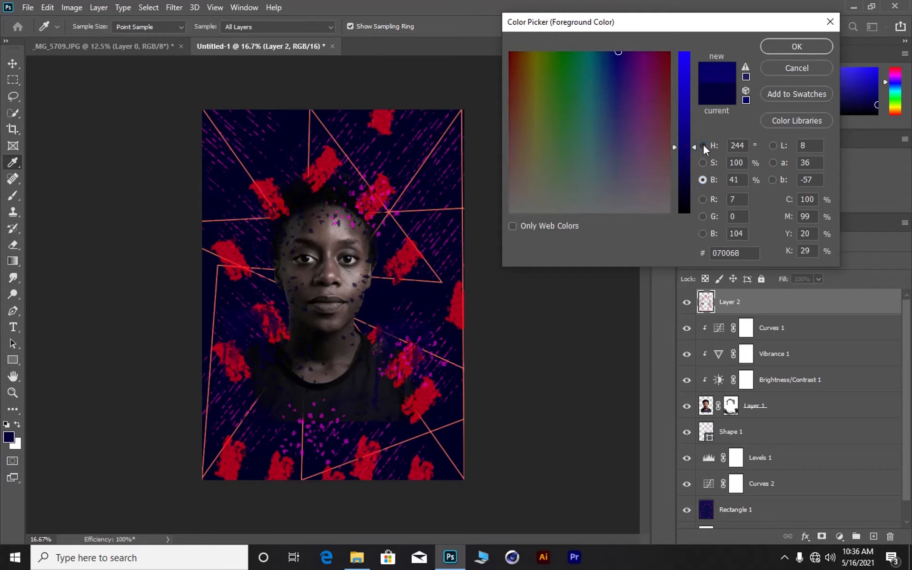
left_click(665, 145)
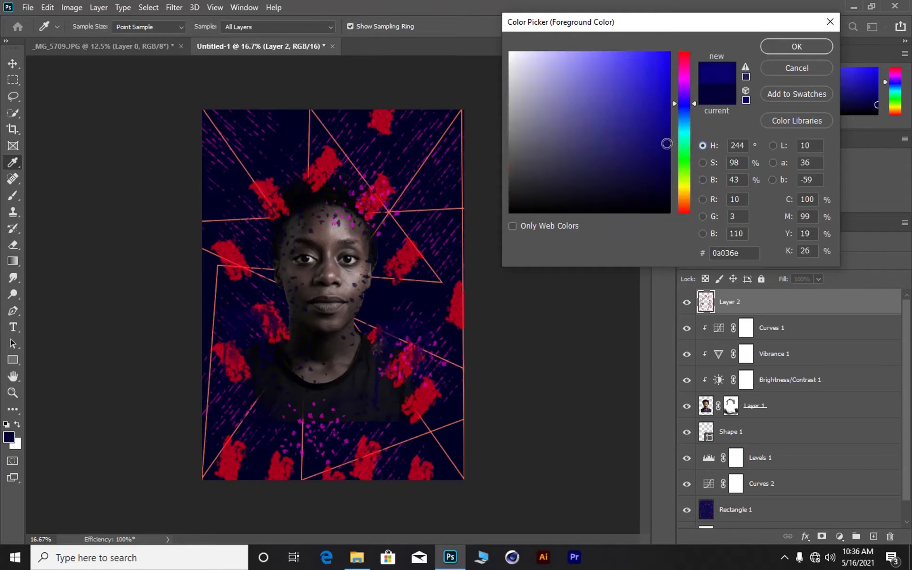
left_click(803, 44)
key("b")
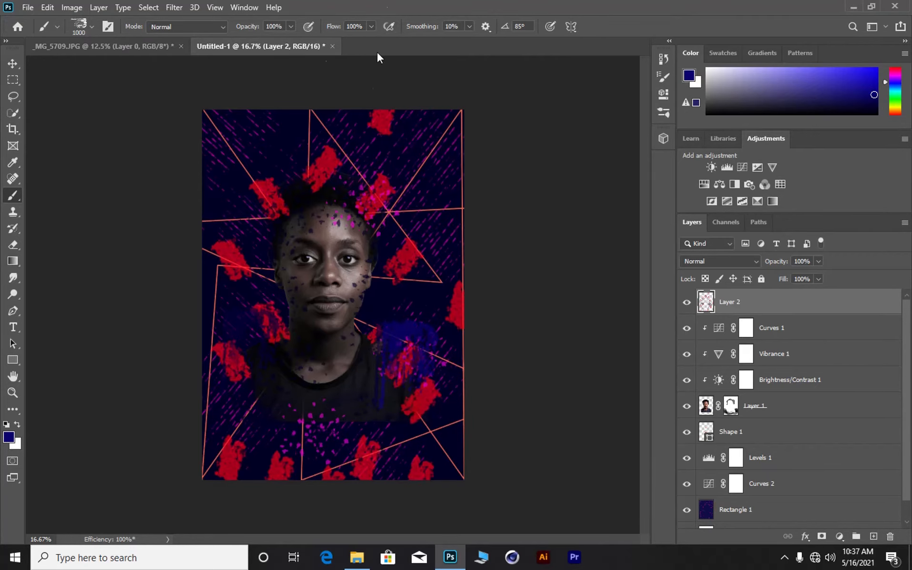
Step: Rotate the brush tip to 61° and paint blue strokes above the hair and down the background on the portrait's right
left_click(107, 26)
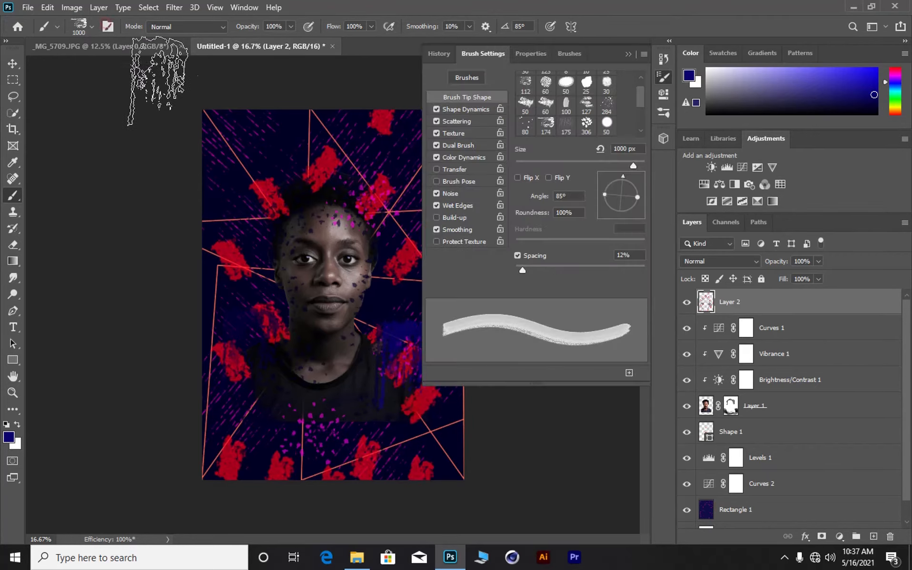
left_click_drag(626, 175, 637, 173)
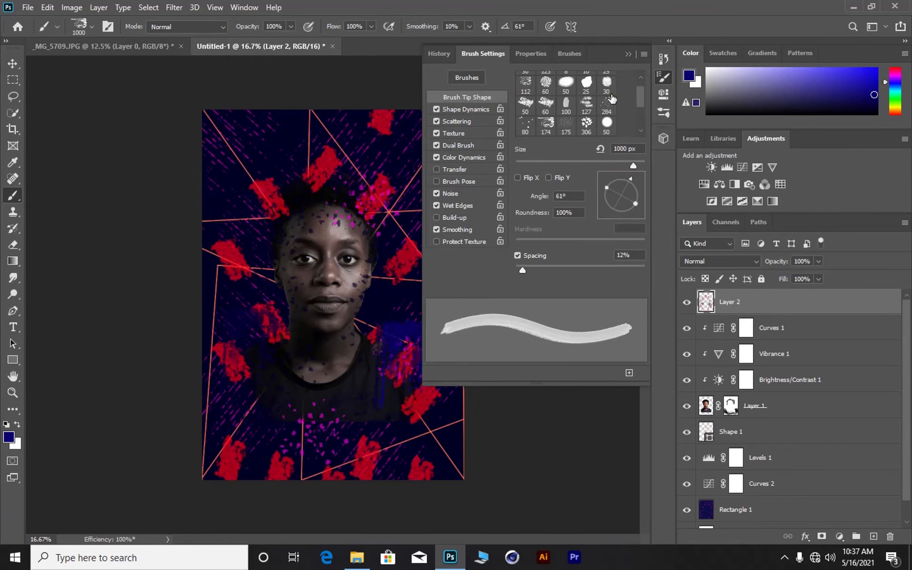
left_click(630, 52)
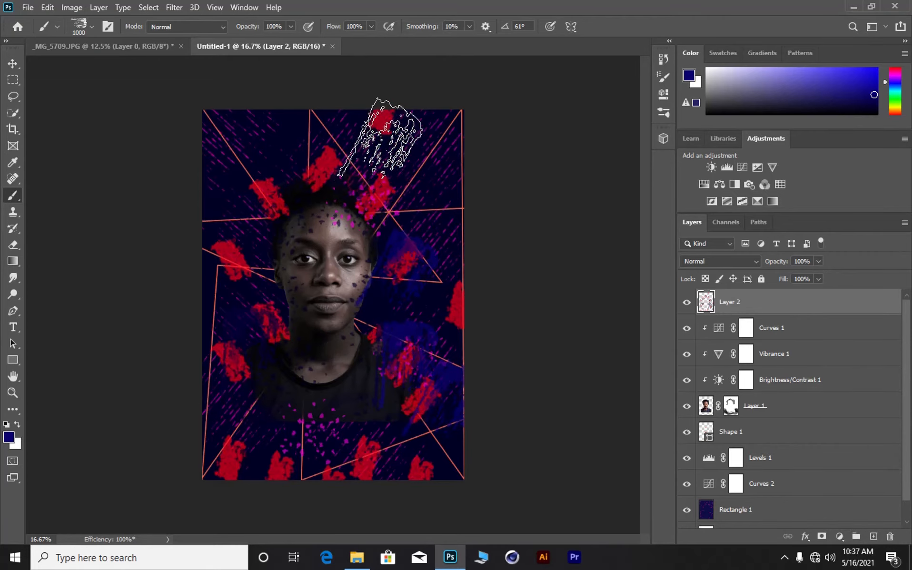
left_click(323, 127)
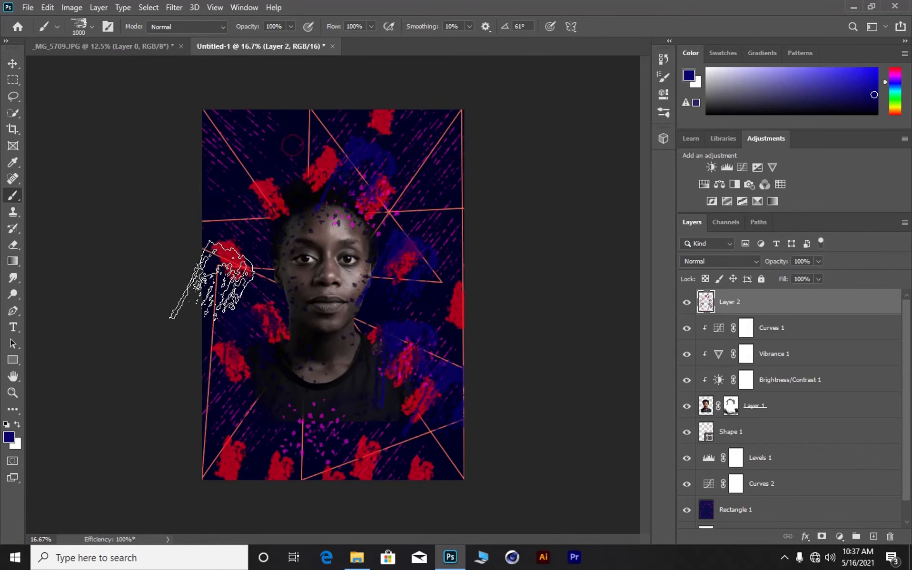
left_click(408, 378)
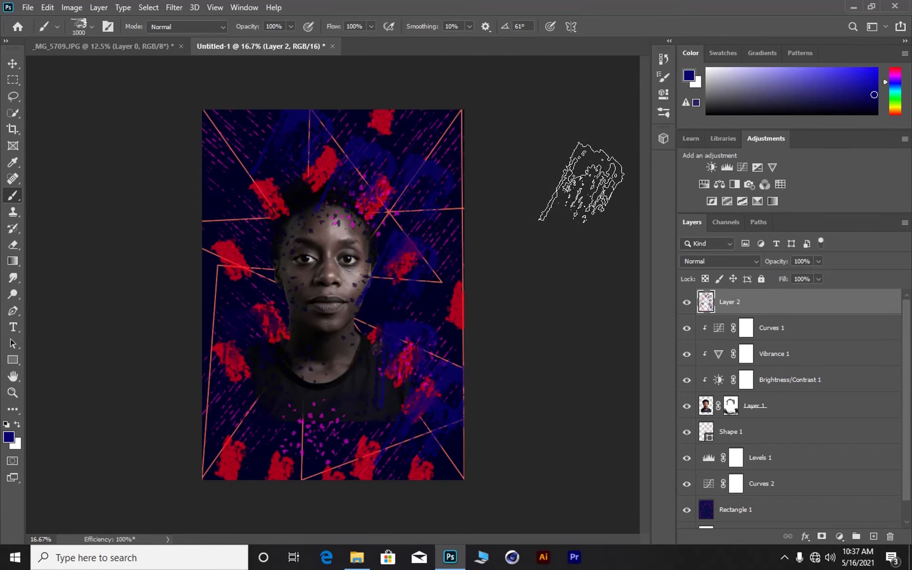
Step: Shrink the brush to 500 px and paint smaller blue strokes around the hair and the left side of the face
key("bracketleft")
key("bracketleft")
key("bracketleft")
key("bracketleft")
key("bracketleft")
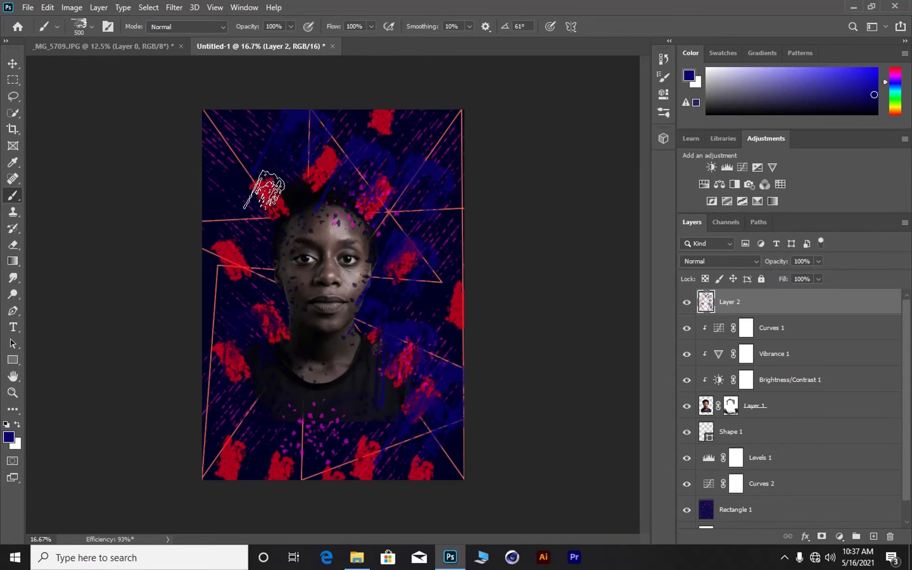
Step: Paint blue strokes around the left shoulder and lower left background, rotating the brush tip to 126°, -92° and -45°
left_click(108, 26)
left_click_drag(631, 177, 607, 173)
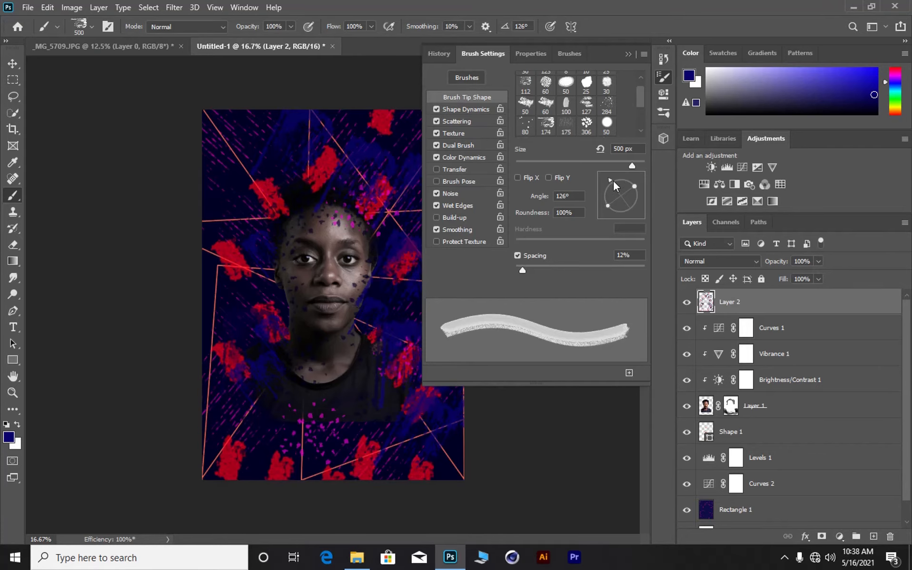
mouse_move(610, 179)
left_mouse_down()
mouse_move(601, 198)
mouse_move(609, 218)
mouse_move(624, 223)
left_mouse_up()
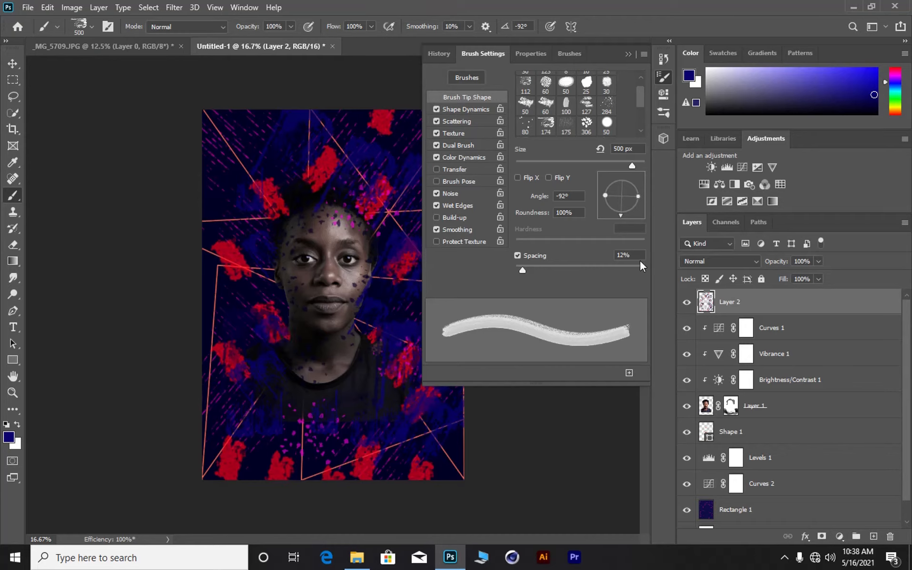
left_click_drag(623, 215, 635, 209)
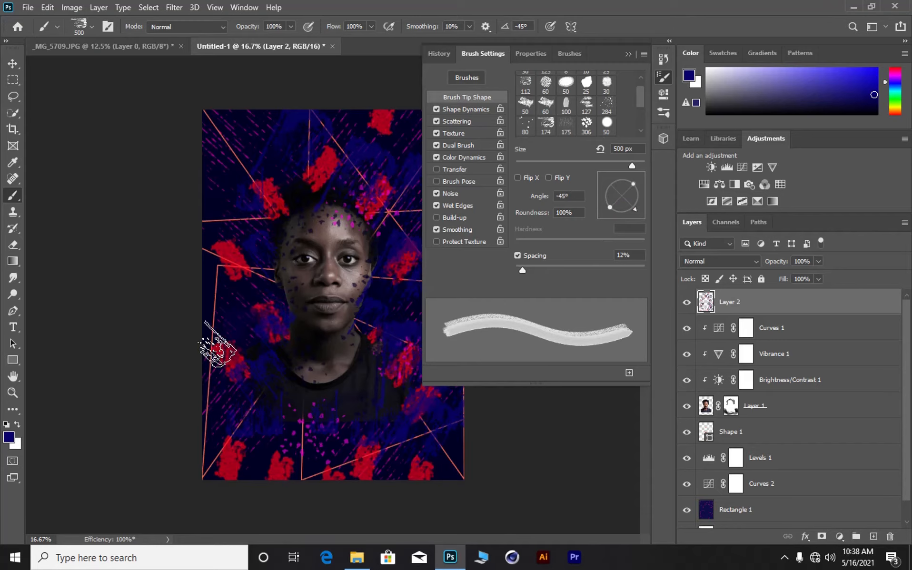
Step: Sample dark navy #030032 from the left background and dab it around the jaw, neck and shirt
left_click(690, 75)
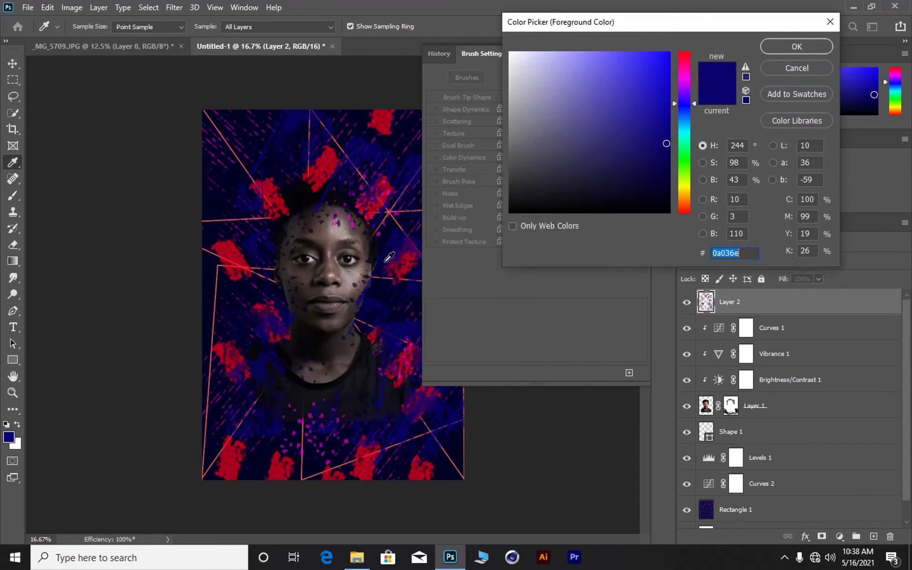
left_click(238, 320)
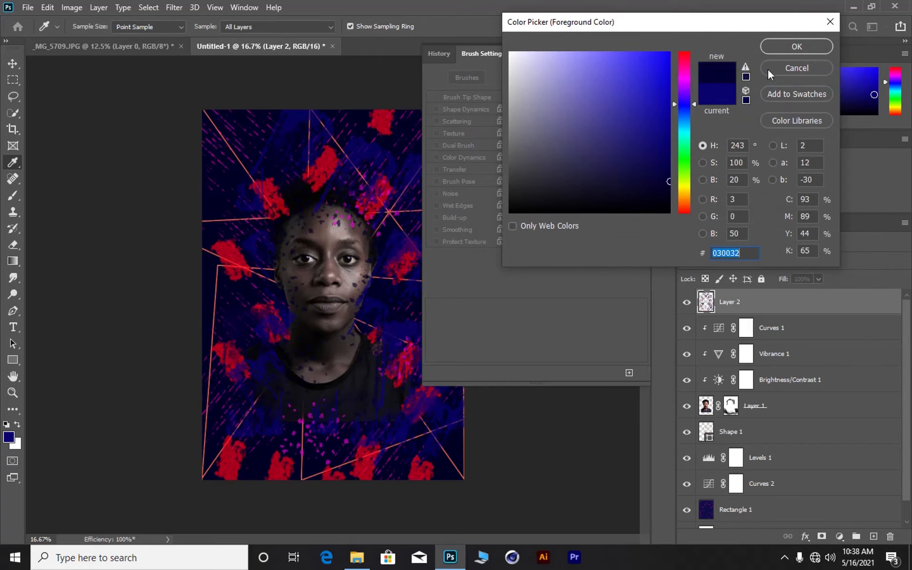
left_click(797, 46)
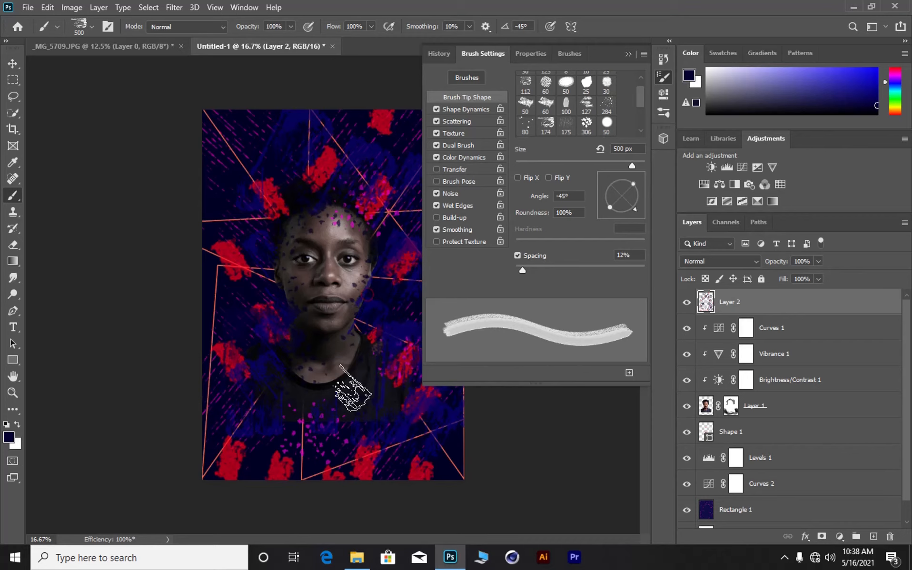
left_click(351, 391)
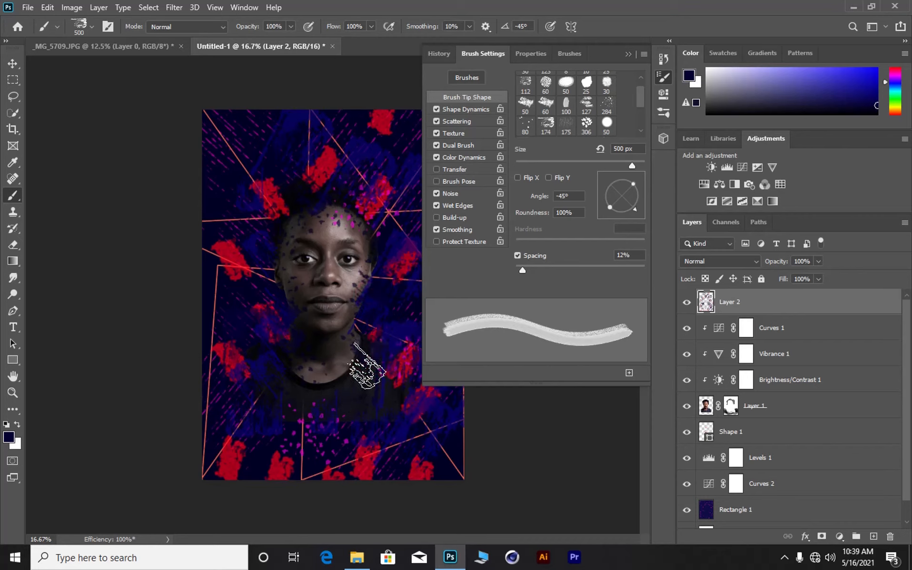
Step: Paint dark navy texture around the face edges and hairline, rotating the brush tip to 43°, 59°, 72° and 153°
left_click_drag(638, 208, 645, 179)
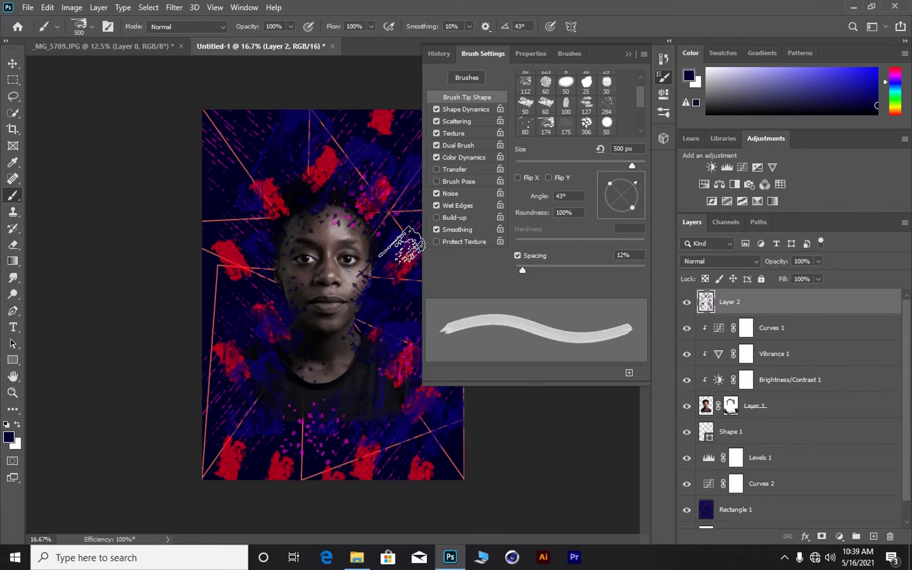
left_click_drag(640, 182, 634, 176)
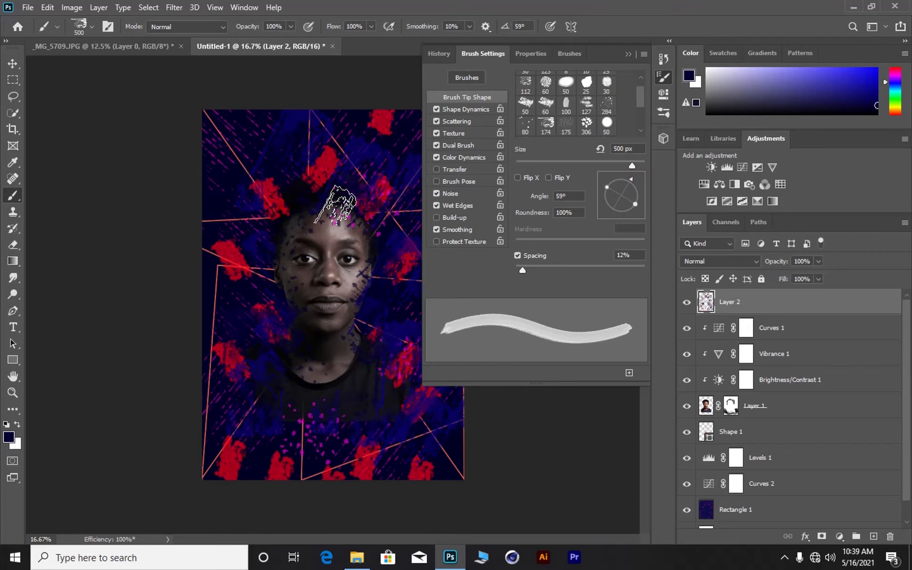
left_click(631, 173)
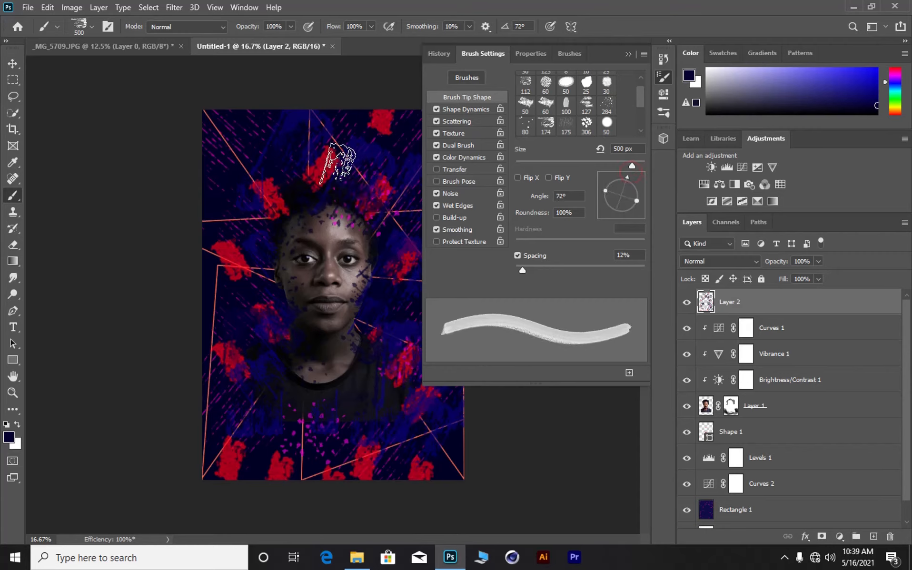
left_click(605, 187)
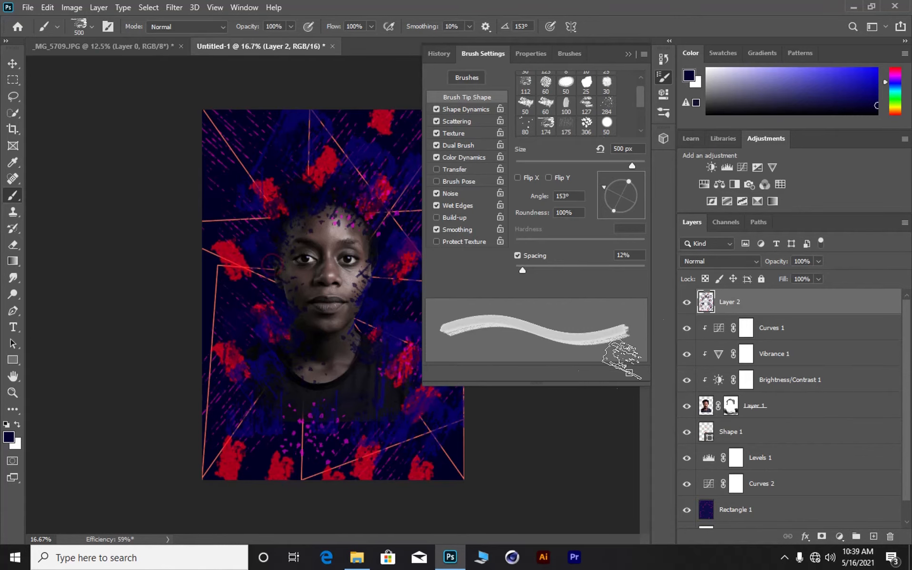
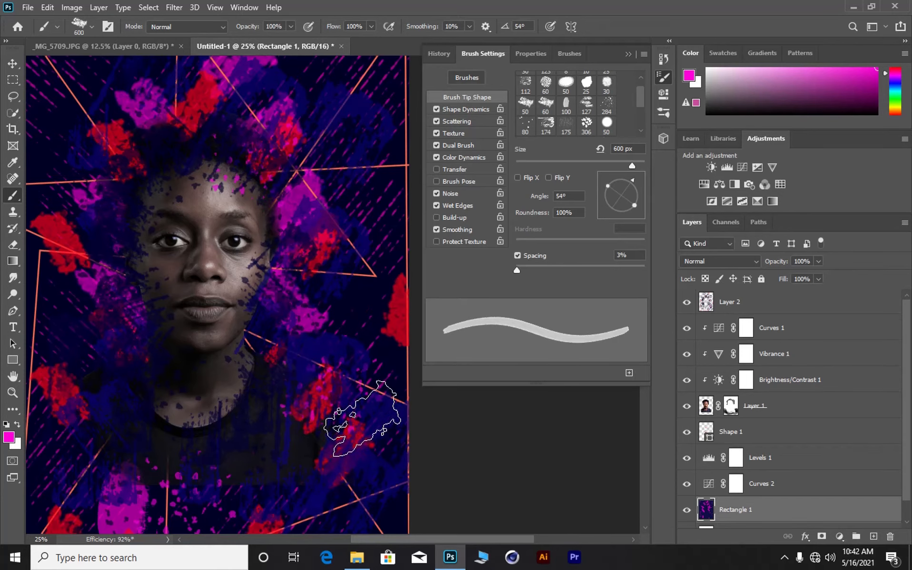
Step: Paint magenta strokes on Rectangle 1 down the right side and in the upper right with the 600 px brush at 54°
scroll(362, 419, "down", 3)
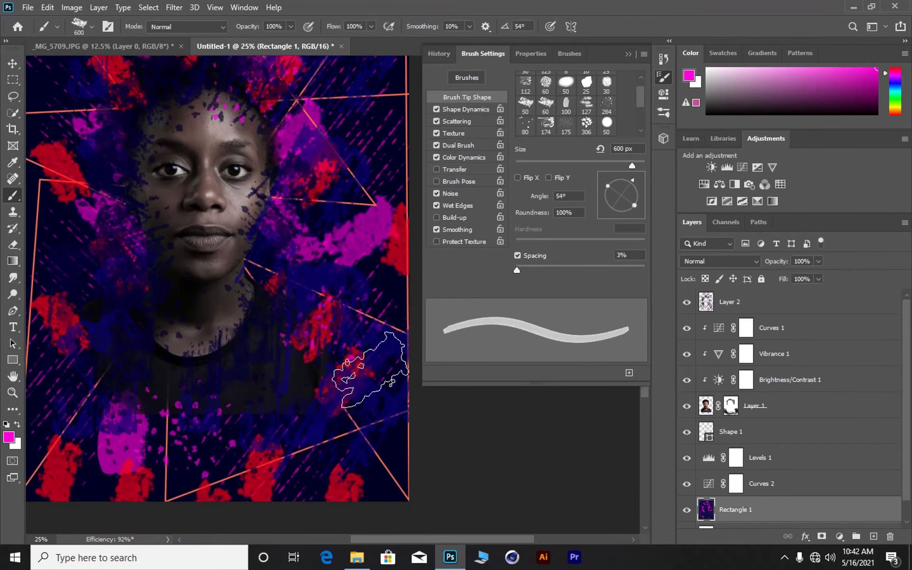
scroll(362, 371, "up", 5)
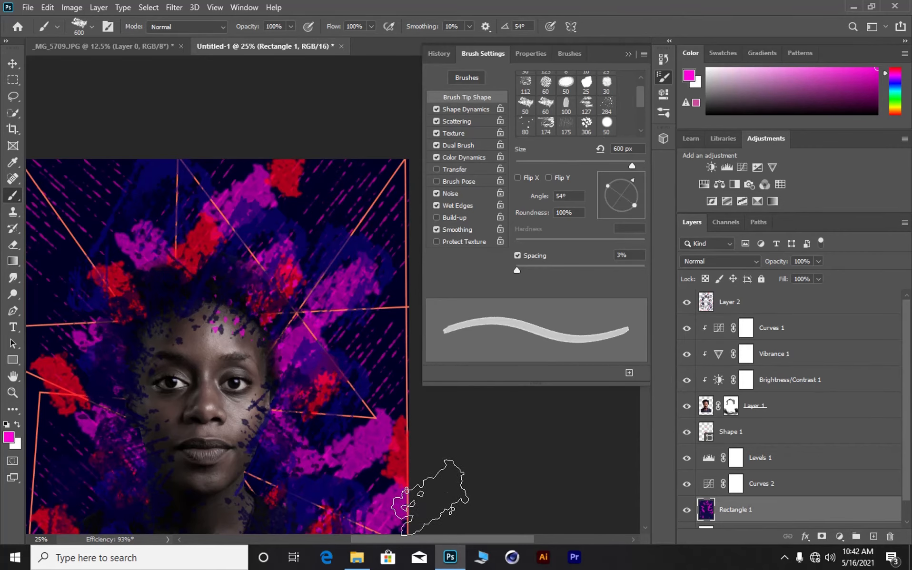
scroll(444, 497, "down", 2)
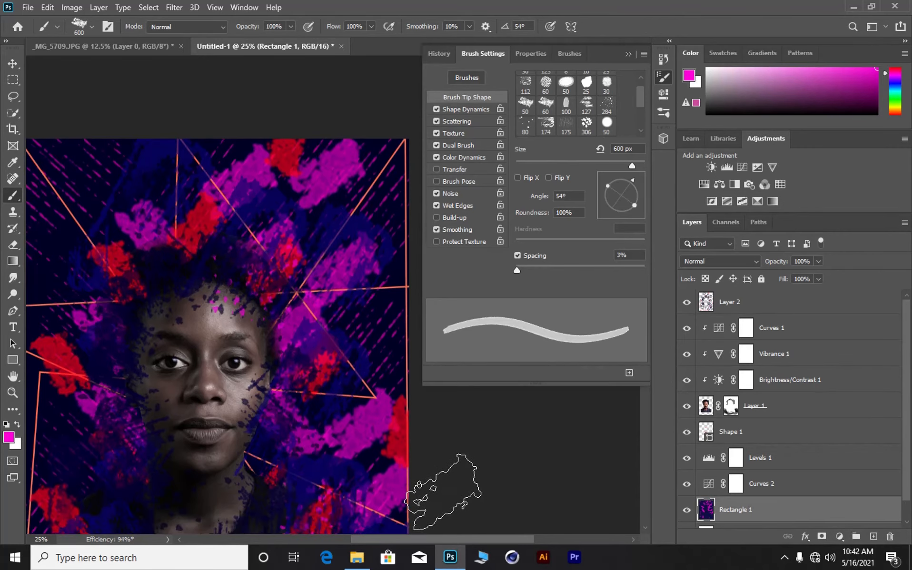
Step: Rotate the brush tip to 166° and paint magenta strokes along the left edge of Rectangle 1 beside the face and shoulder
scroll(443, 491, "left", 7)
scroll(444, 491, "down", 2)
left_click_drag(633, 180, 606, 186)
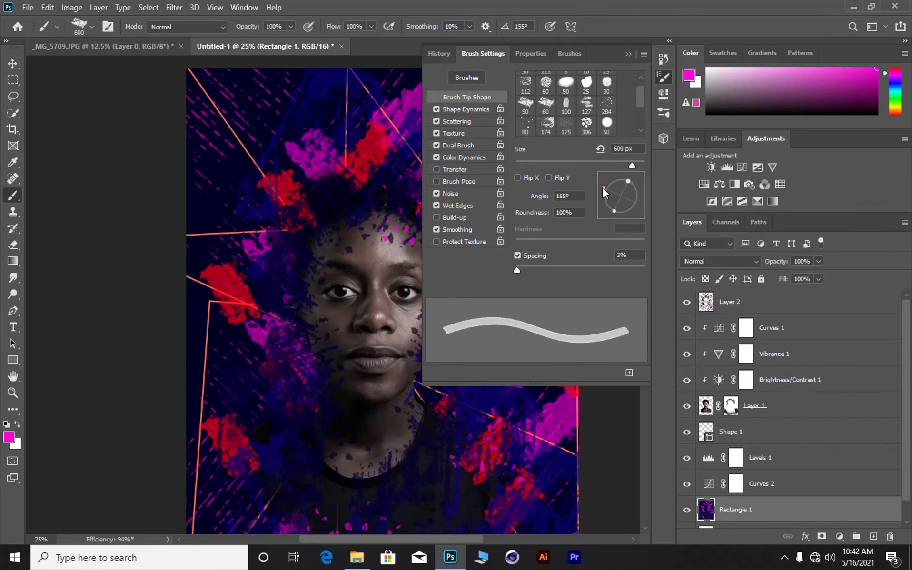
left_click(602, 190)
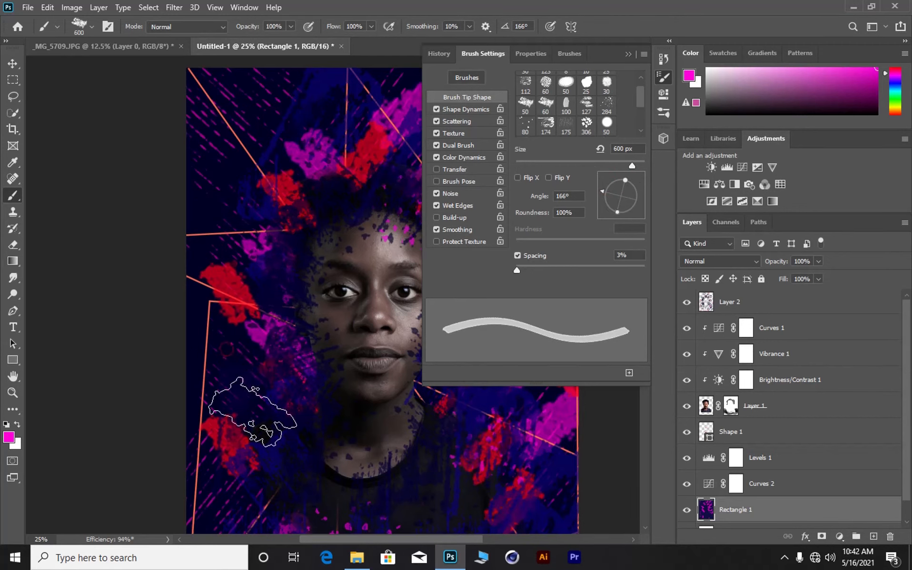
left_click(222, 343)
left_click(241, 418)
left_click(203, 472)
Step: Rotate the brush tip to -84° and paint vertical magenta strokes below the shirt near the bottom of Rectangle 1
scroll(248, 429, "down", 6)
left_click(623, 215)
left_click(291, 407)
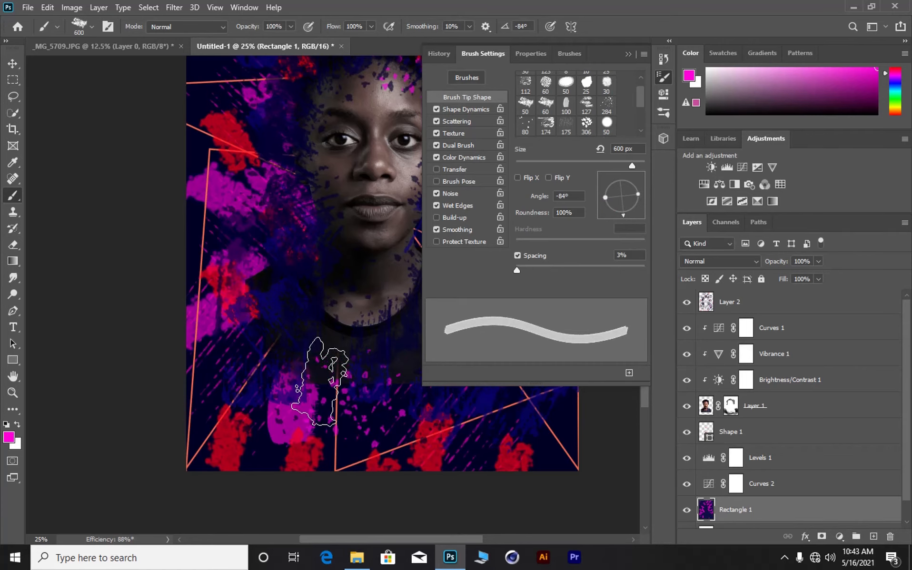
left_click(320, 381)
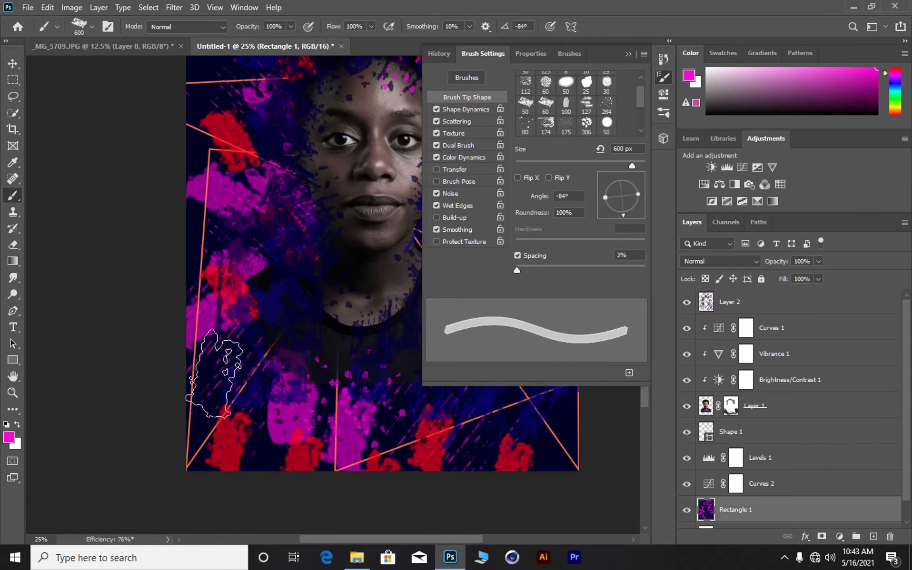
Step: Dab dark navy spatter on Rectangle 1, using the 284 spatter brush tip enlarged to 900 px and a colour sampled from the artwork
left_click(607, 105)
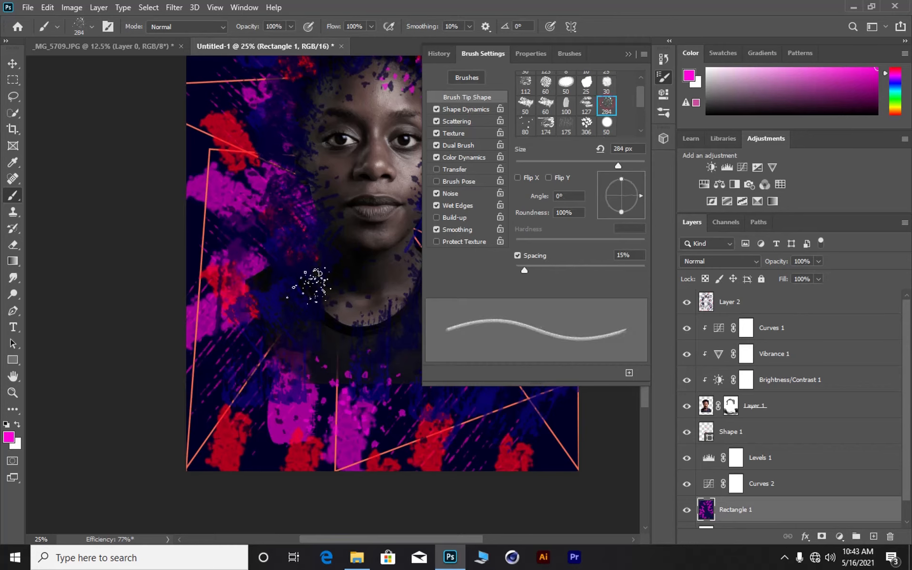
key("bracketright")
key("bracketright")
key("bracketright")
key("bracketright")
key("bracketright")
key("bracketright")
key("bracketright")
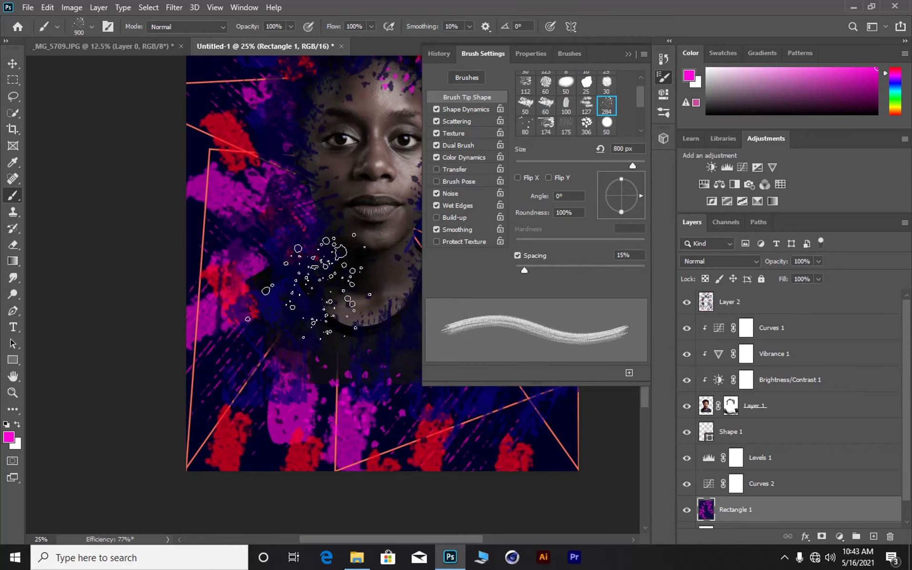
left_click(628, 54)
left_click_drag(404, 238, 283, 350)
left_click(419, 247, "alt")
left_click(391, 319)
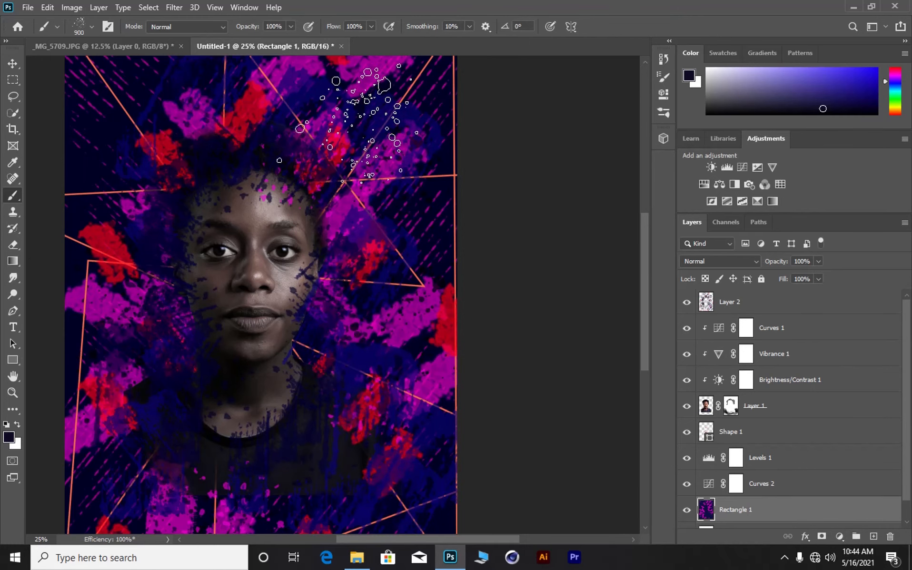
Step: Make Layer 2 the active layer and reduce the spatter brush to 500 px with its brush settings displayed
scroll(348, 122, "up", 1)
scroll(367, 121, "up", 1)
left_click(733, 302)
key("bracketleft")
key("bracketleft")
key("bracketleft")
key("bracketleft")
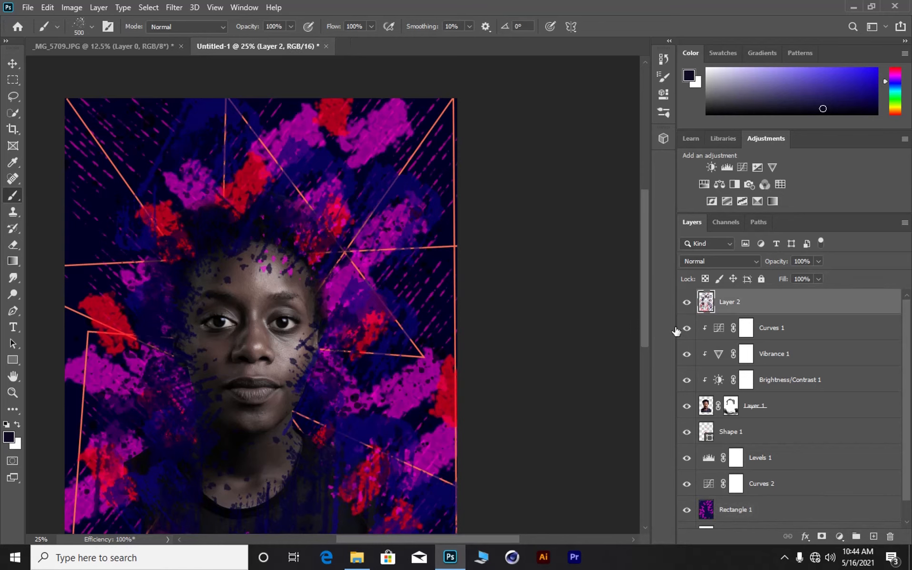
left_click(108, 27)
scroll(405, 333, "down", 4)
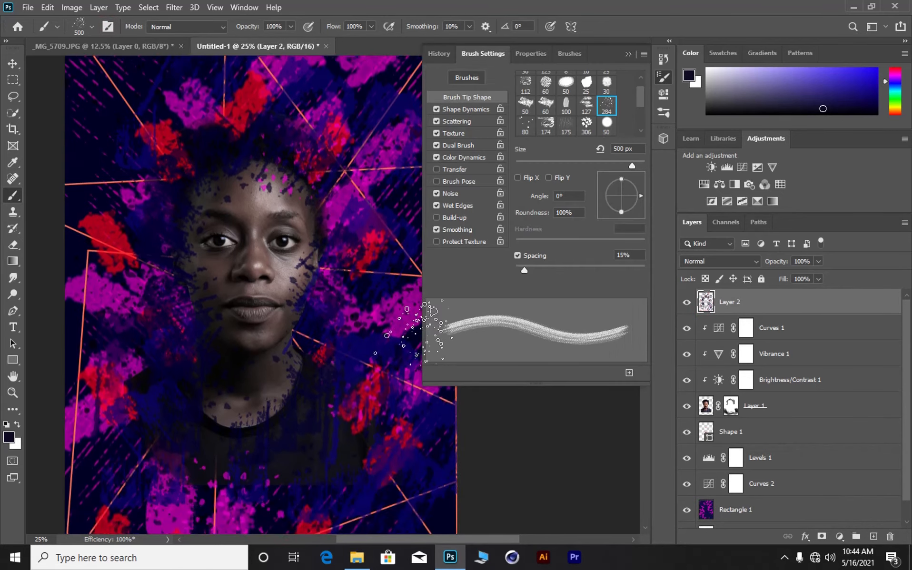
scroll(385, 348, "down", 1)
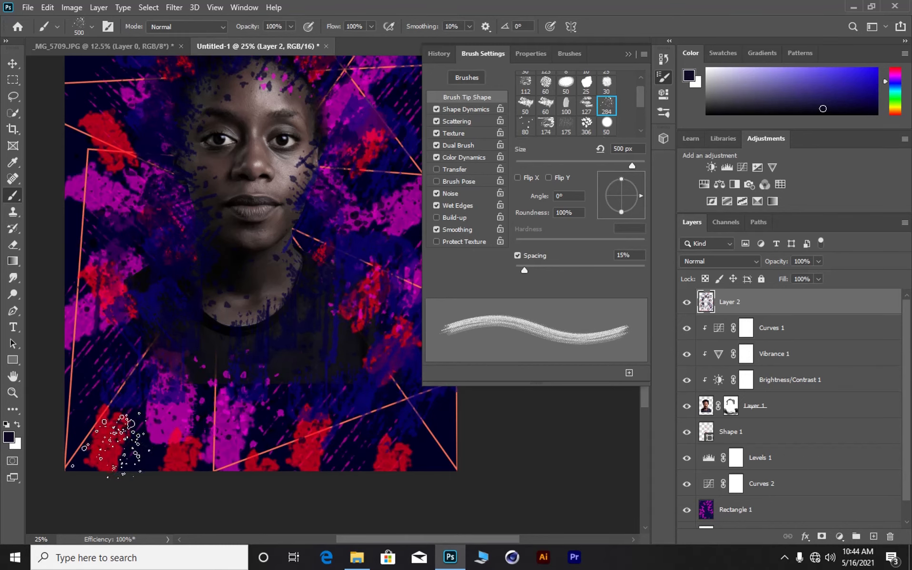
Step: Set the foreground colour to bright cyan and dab spatter along the lower edge of Layer 2 with the brush at 300 px
left_click(9, 437)
left_click(534, 103)
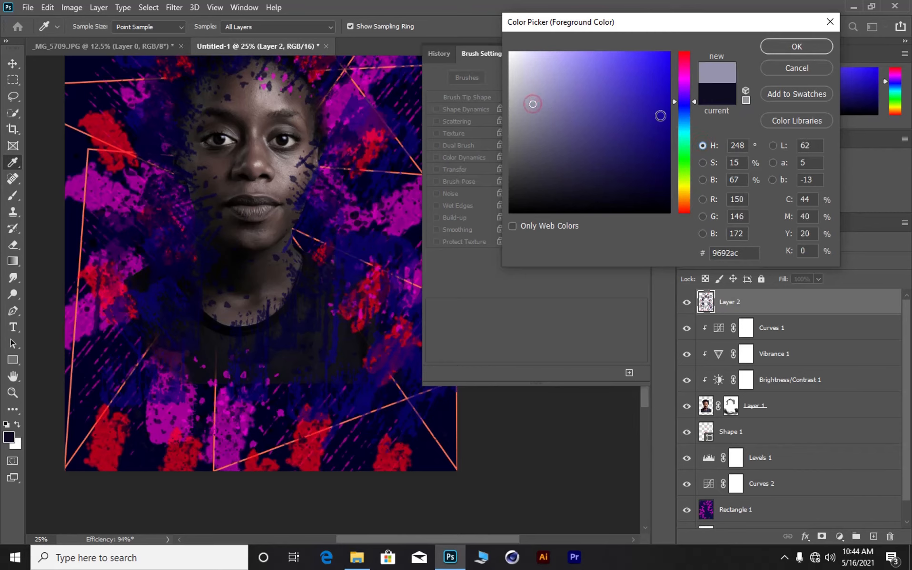
left_click(684, 128)
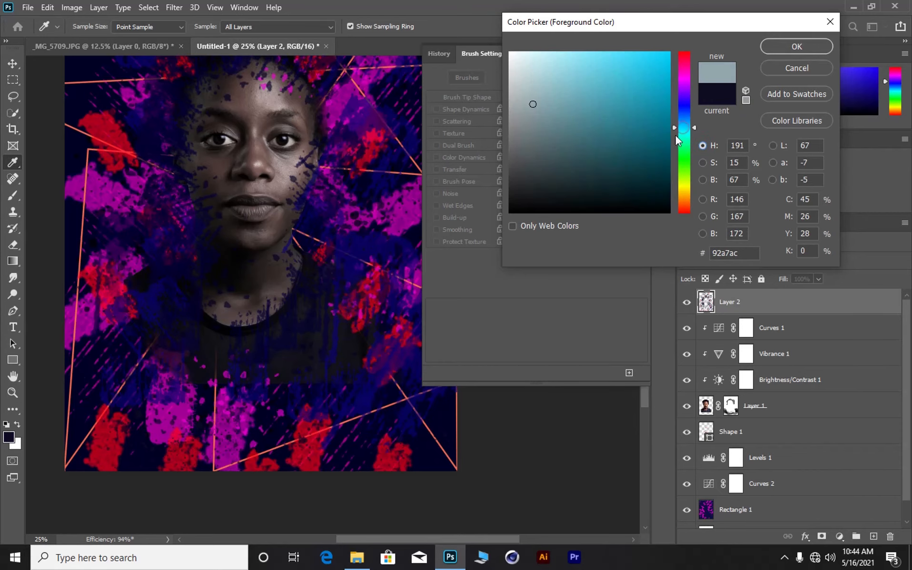
left_click(668, 54)
left_click(797, 47)
left_click(294, 447)
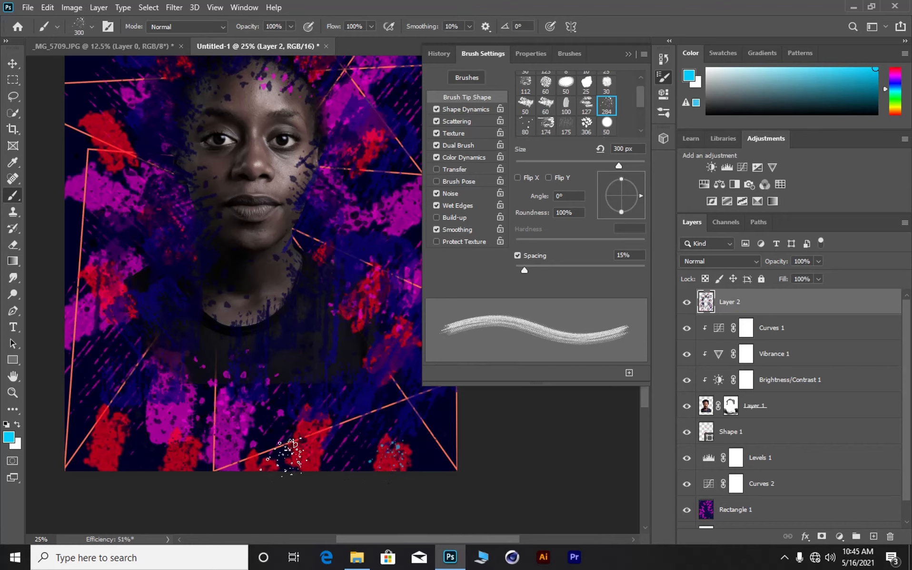
left_click(387, 460)
left_click(434, 445)
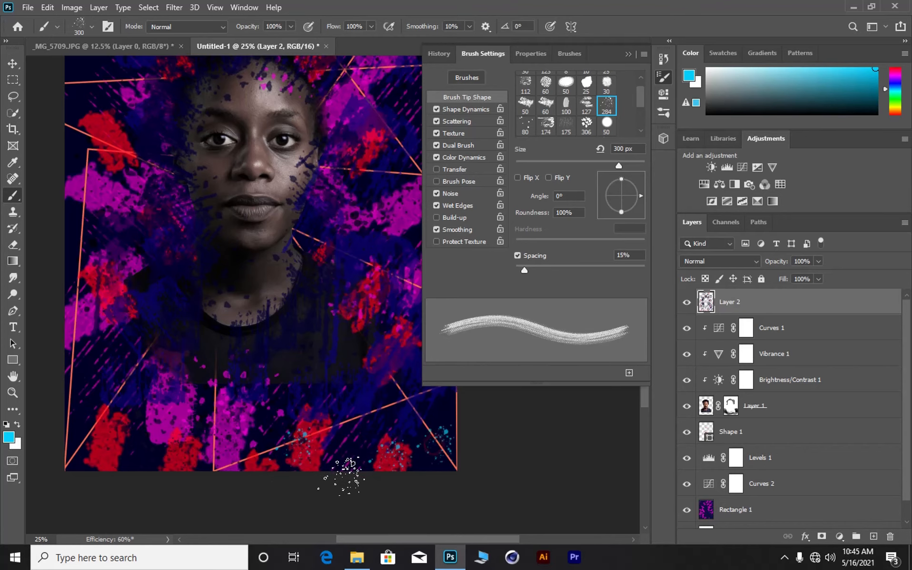
left_click(139, 452)
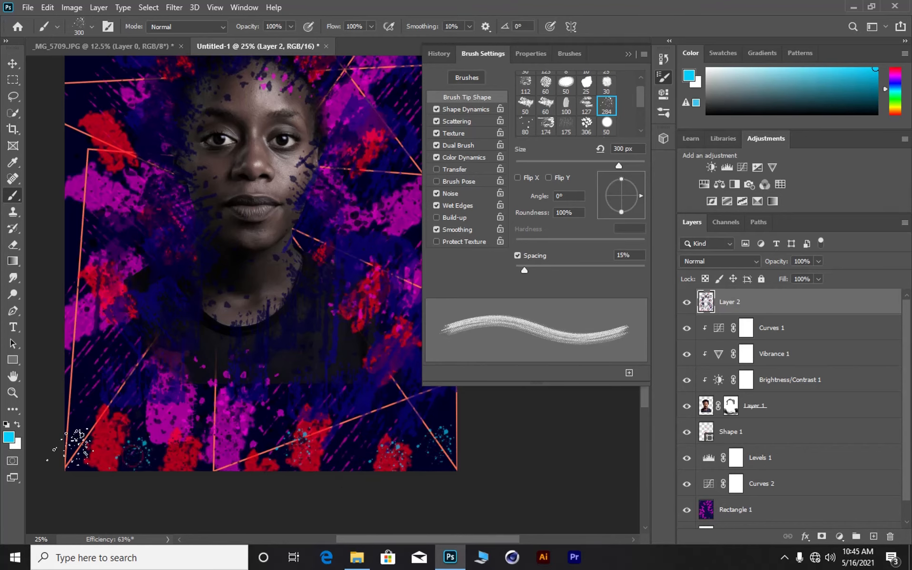
Step: Dab more cyan spatter on Layer 2 around the hair and along the upper and right parts of the page
scroll(86, 407, "up", 10)
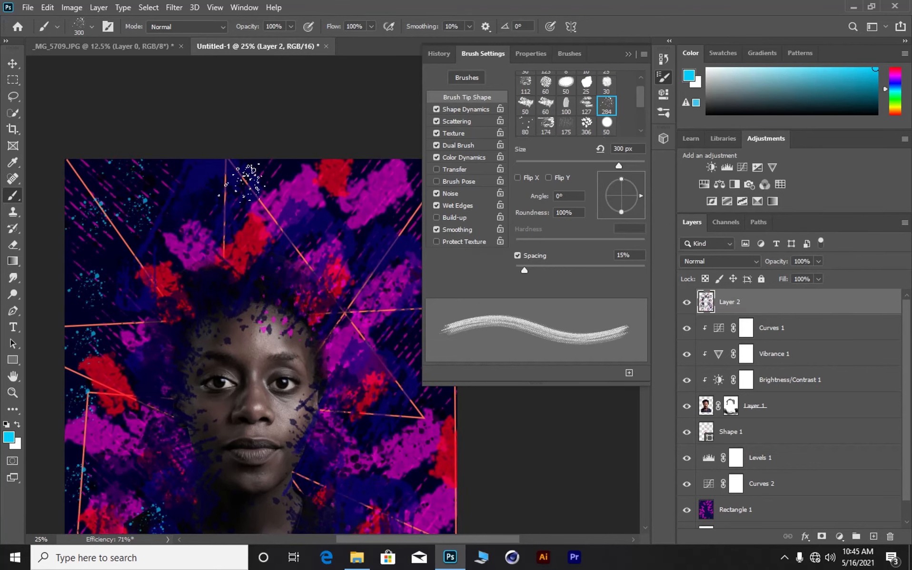
scroll(279, 243, "down", 2)
left_click(268, 239)
left_click(347, 308)
left_click(629, 54)
key("ctrl+minus")
left_click(445, 234)
left_click(444, 144)
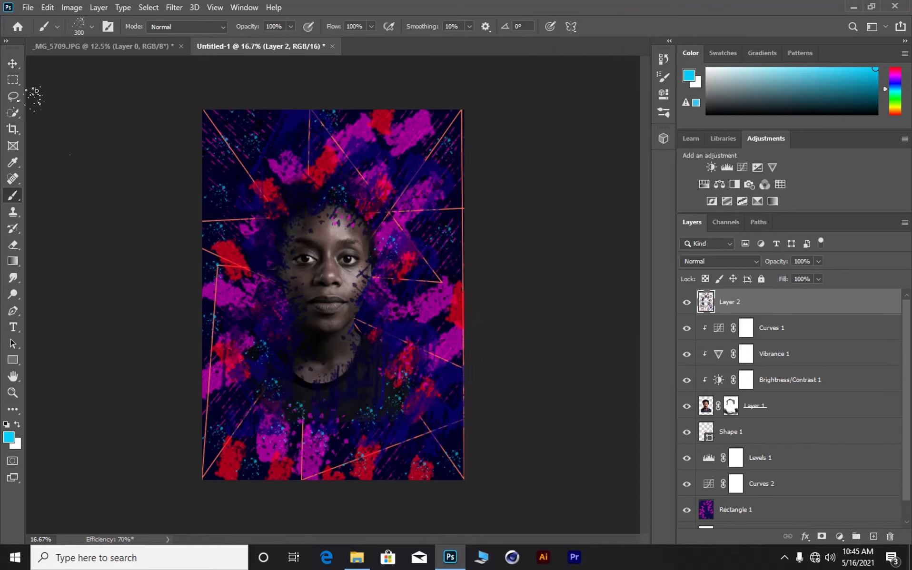
Step: Start a horizontal type layer above the woman's hair with the Horizontal Type tool
left_click(13, 63)
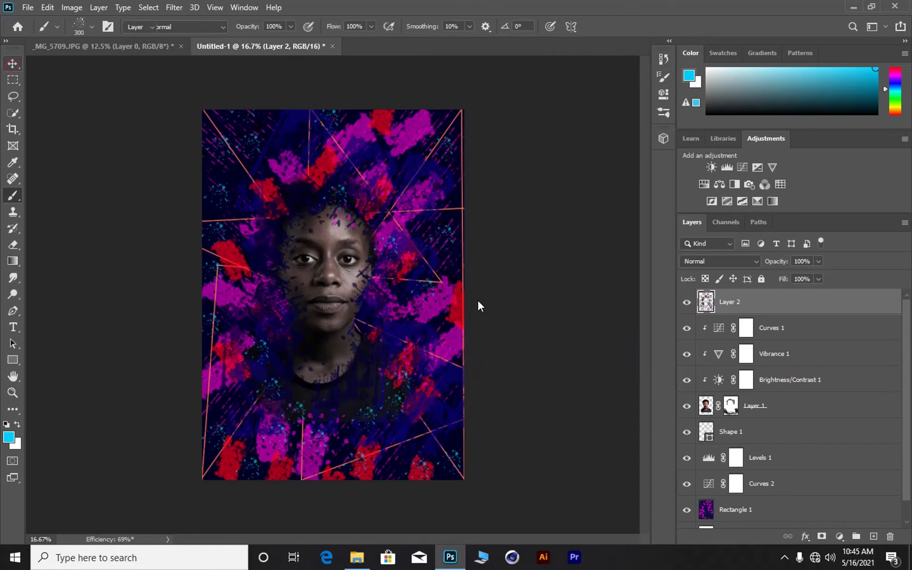
right_click(13, 327)
left_click(44, 339)
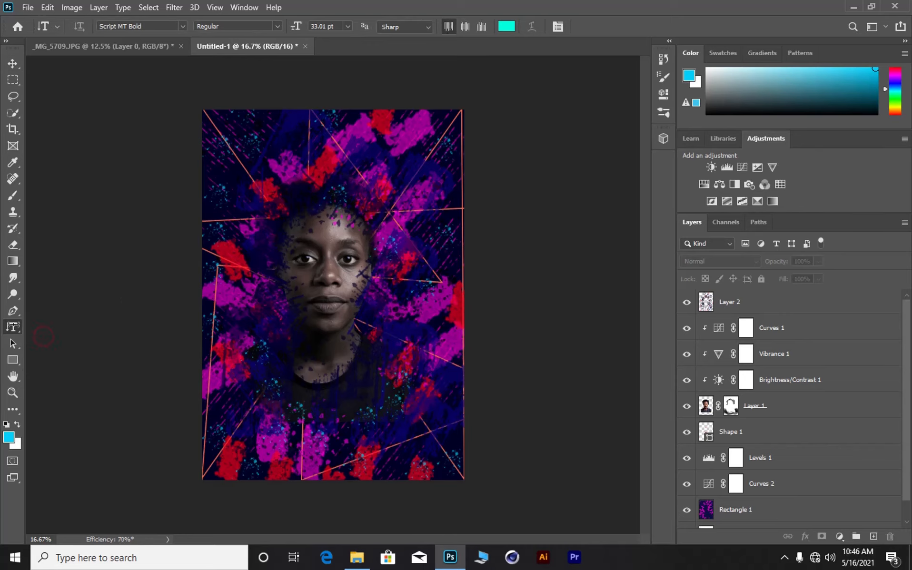
right_click(13, 328)
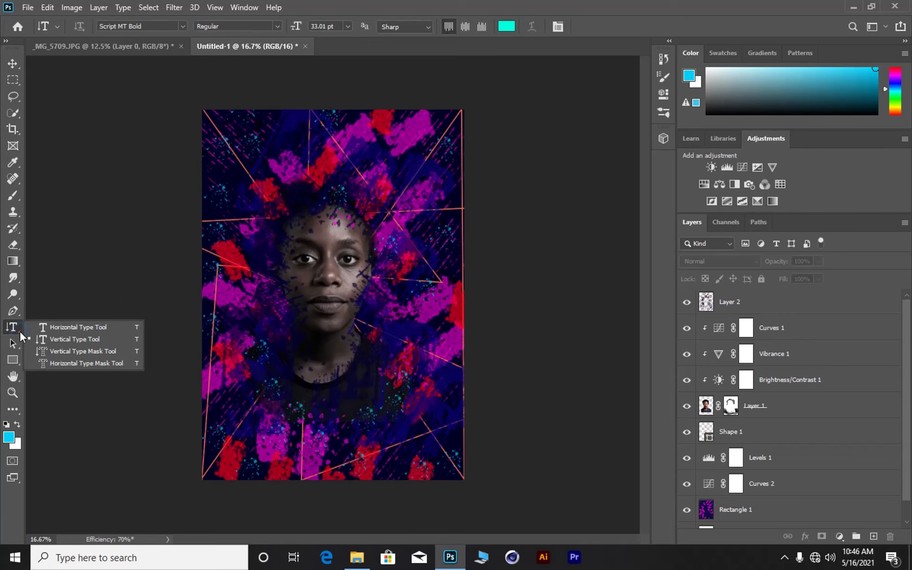
left_click(43, 327)
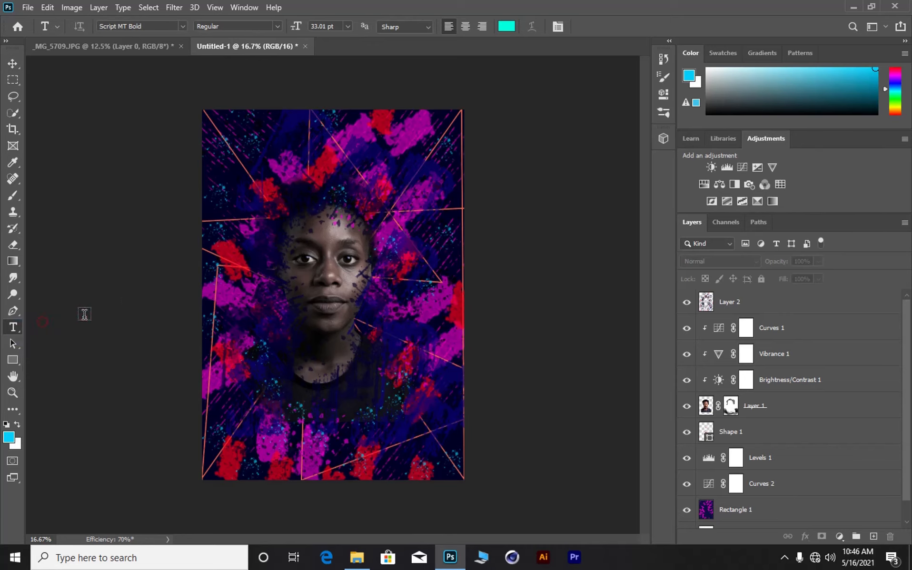
left_click(270, 163)
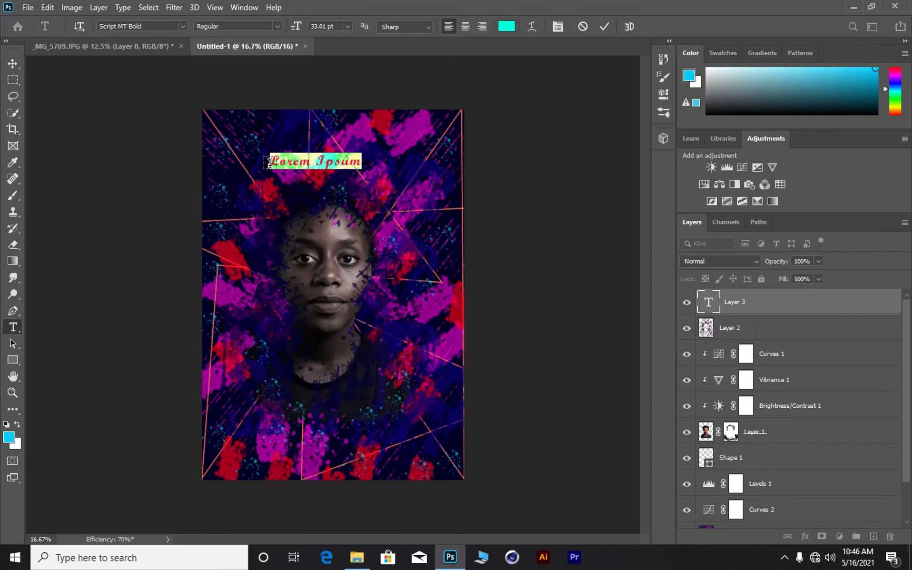
type("the")
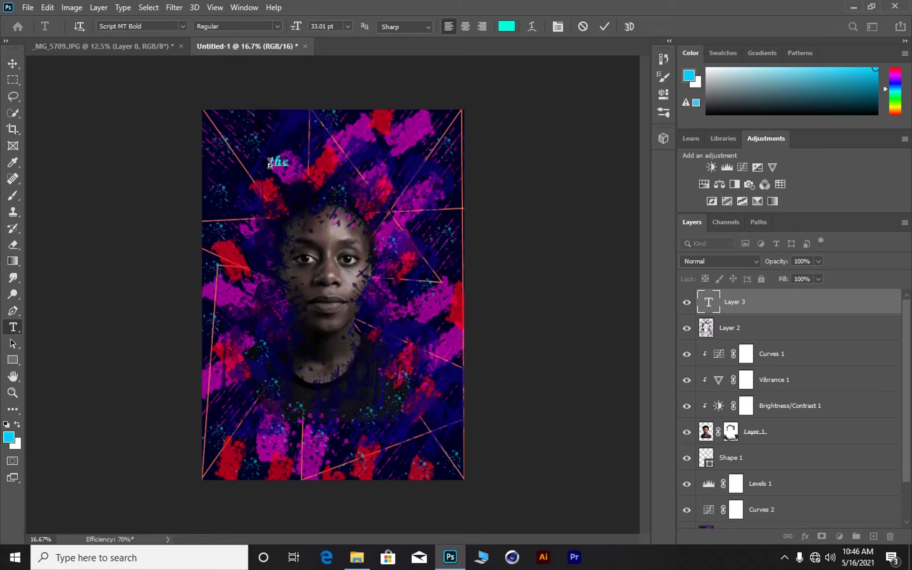
key("BackSpace")
key("BackSpace")
key("BackSpace")
key("BackSpace")
Step: Enter the title text BARBIE in the new type layer and commit it
type("BARBI")
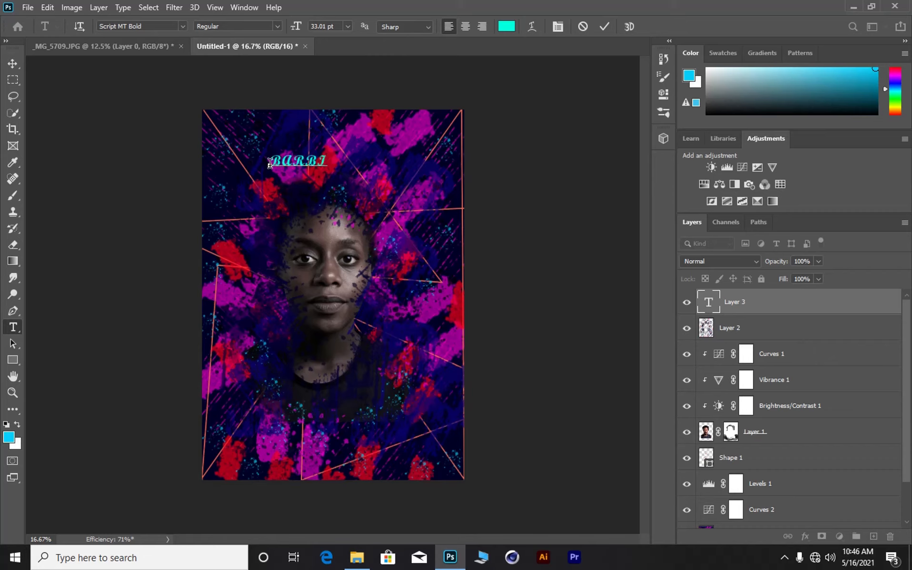
type("E")
left_click(13, 62)
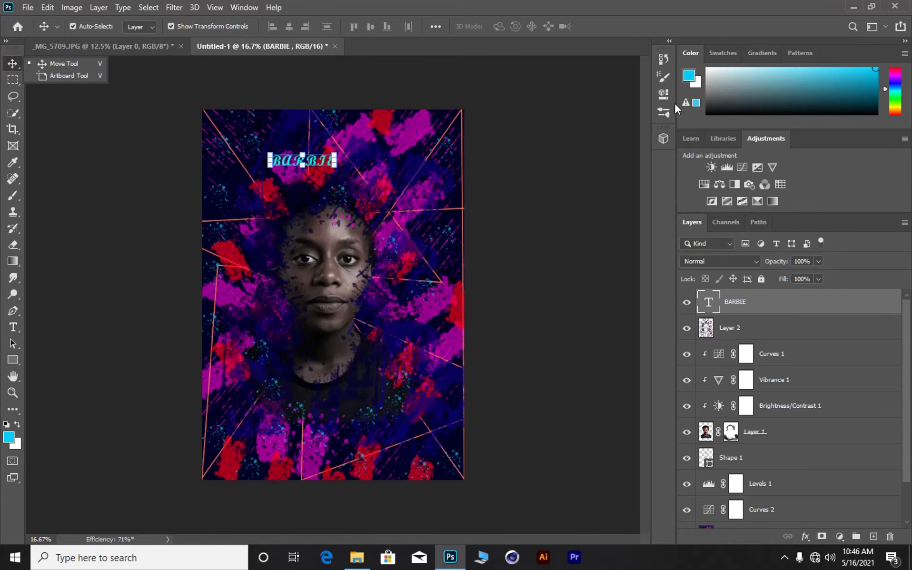
Step: Enlarge the BARBIE text to 81.01 pt and move it from above the hair down onto the shirt
left_click(664, 94)
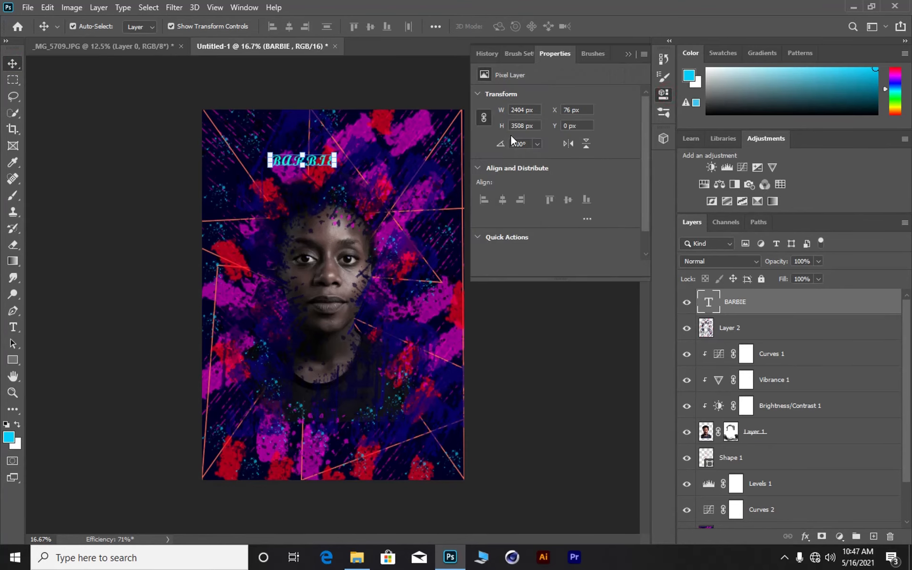
left_click_drag(483, 218, 512, 221)
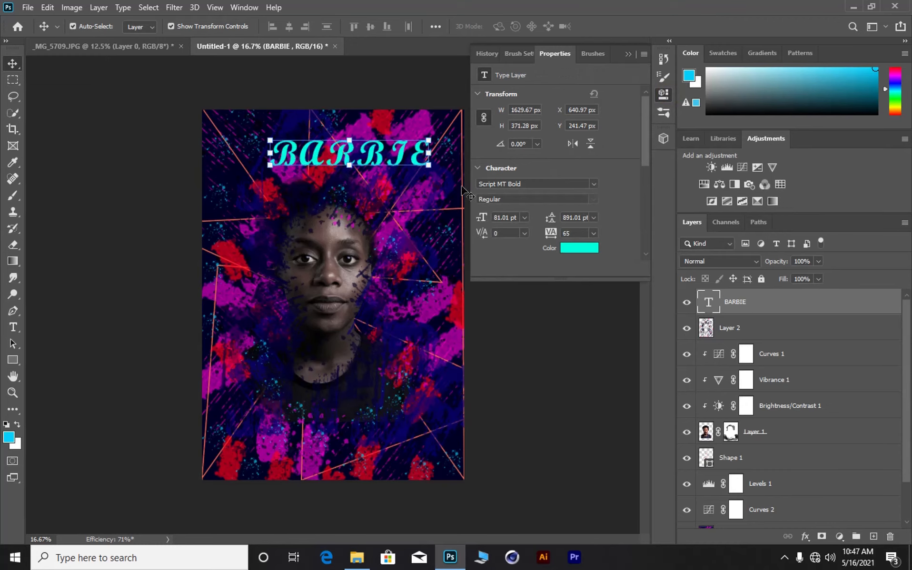
left_click_drag(385, 159, 353, 412)
Step: Change the BARBIE text's font to Cooper Black and shift it slightly down and left below the neckline
left_click(594, 184)
scroll(538, 286, "up", 10)
left_click(538, 286)
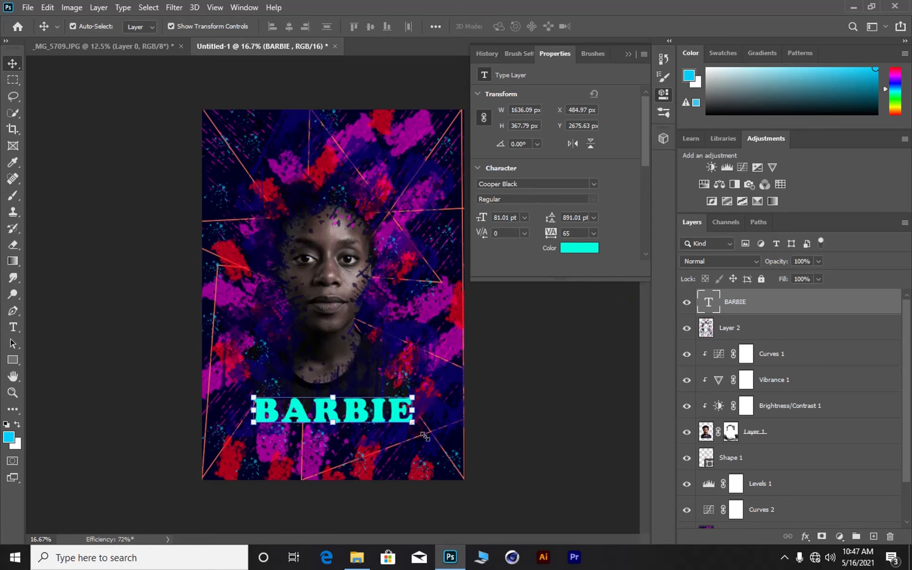
left_click_drag(419, 433, 366, 431)
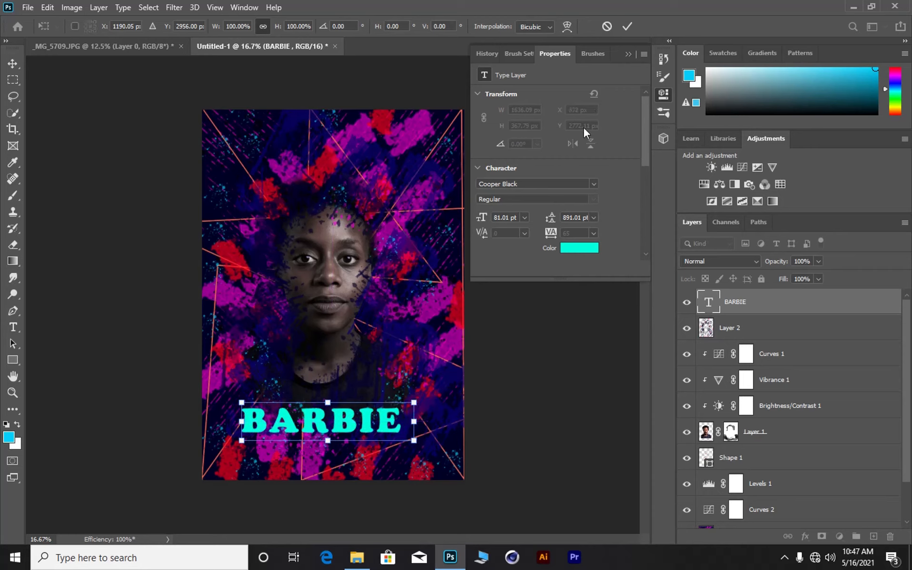
left_click(631, 28)
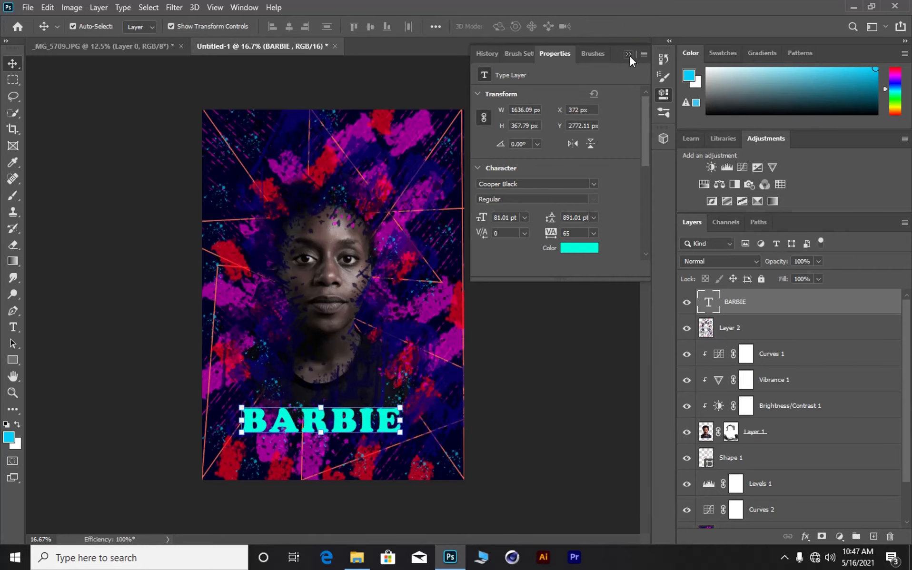
Step: Enlarge the BARBIE text to about 115 pt and centre it across the page just below the neckline
left_click(630, 56)
left_click(663, 94)
left_click_drag(482, 218, 507, 219)
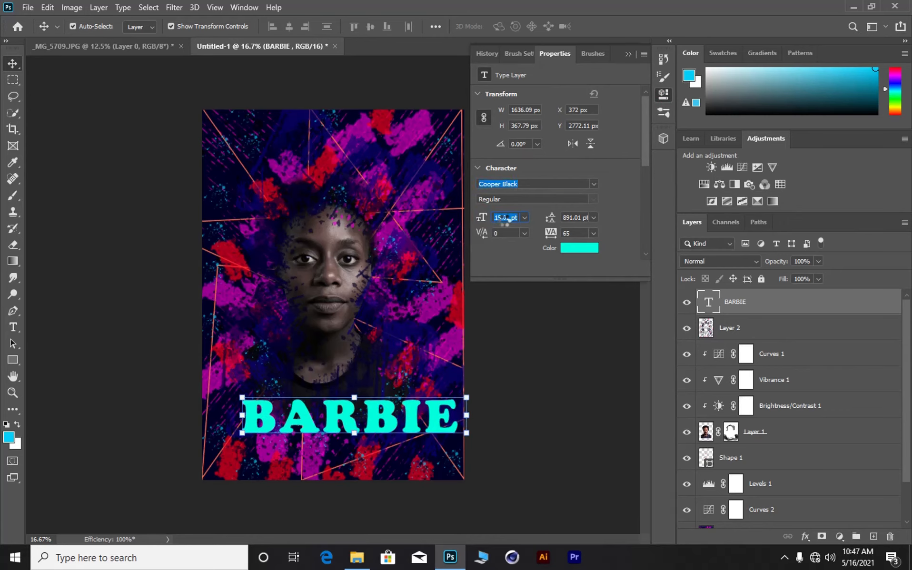
left_click(629, 54)
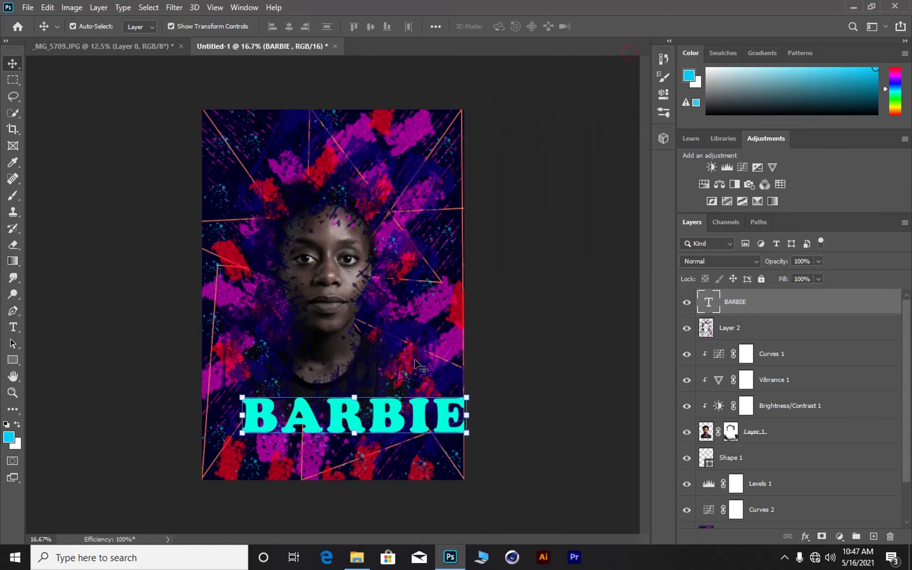
left_click_drag(389, 417, 373, 405)
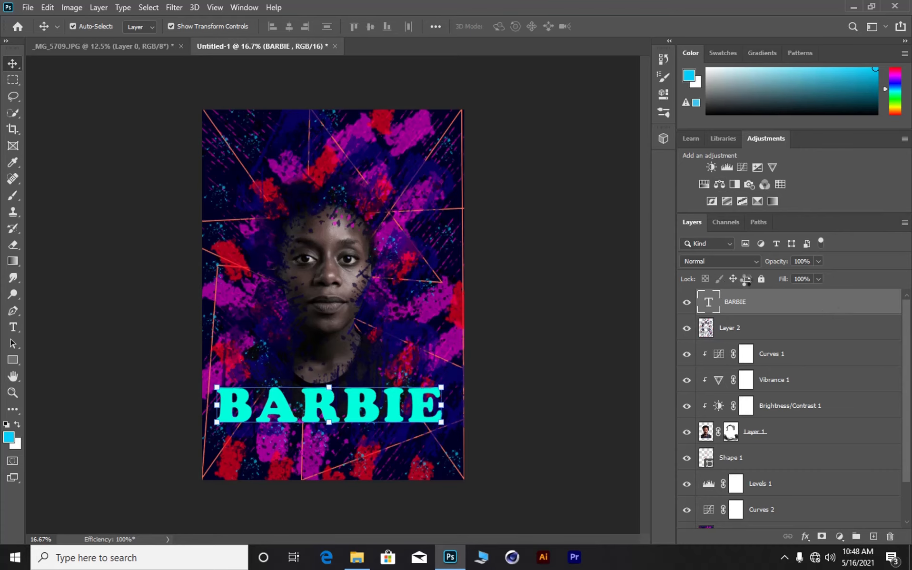
Step: Give the BARBIE text layer a red-orange Stroke in colour fd2c03, trying Bevel & Emboss and switching that effect off again
double_click(764, 312)
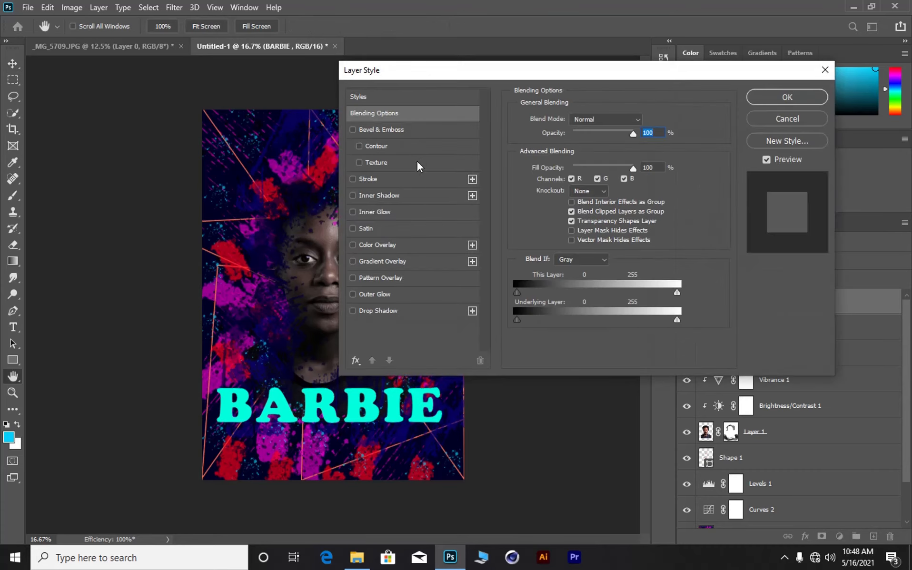
left_click(353, 179)
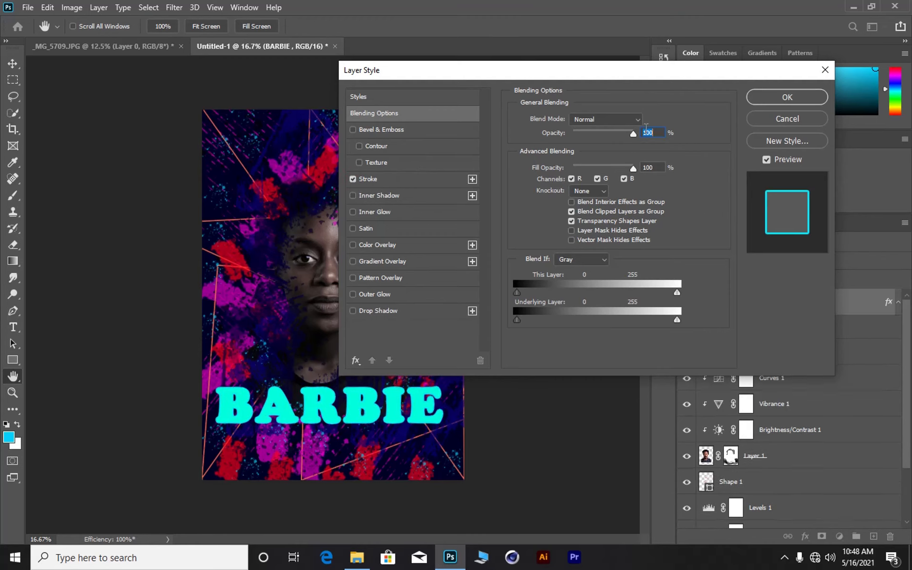
left_click(381, 130)
left_click(369, 179)
left_click(550, 194)
left_click(684, 75)
left_click(542, 208)
left_click(668, 53)
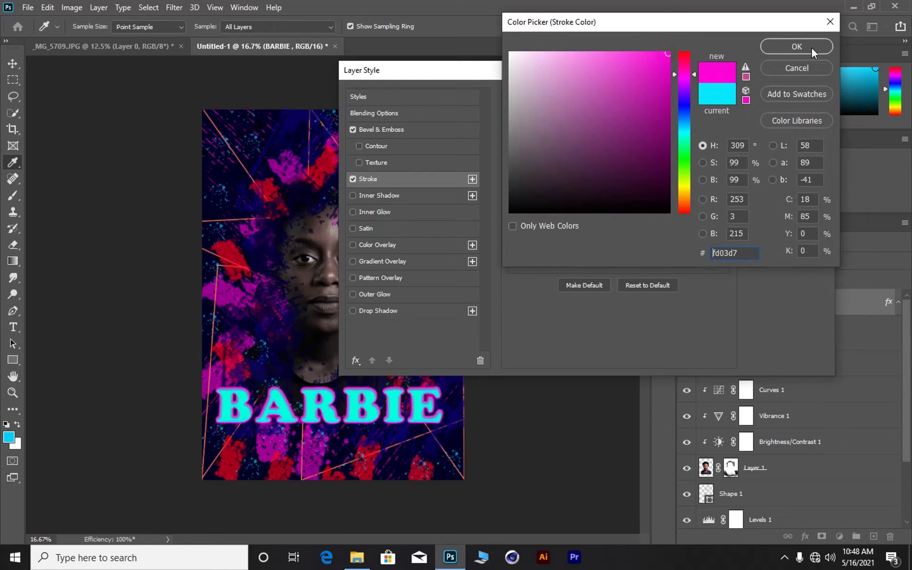
left_click(682, 209)
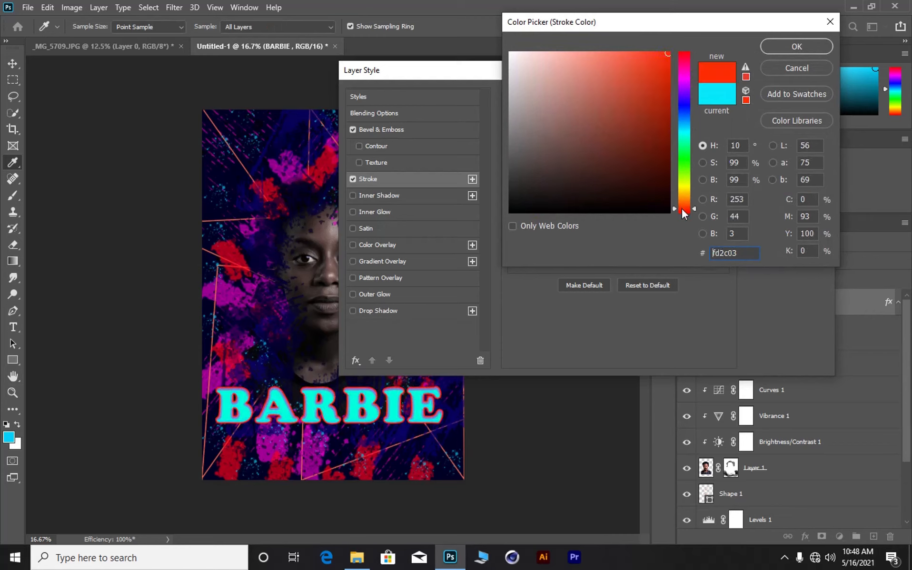
left_click(815, 47)
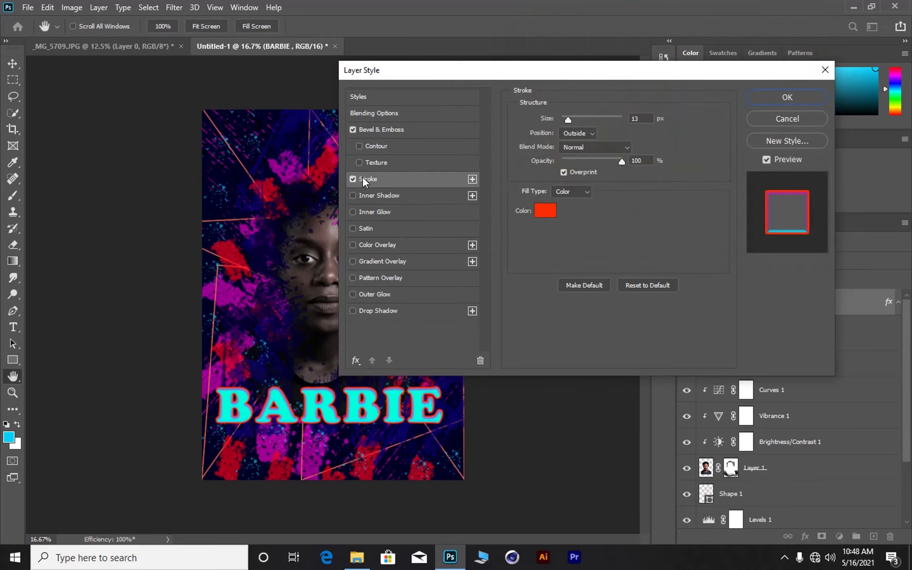
left_click(353, 130)
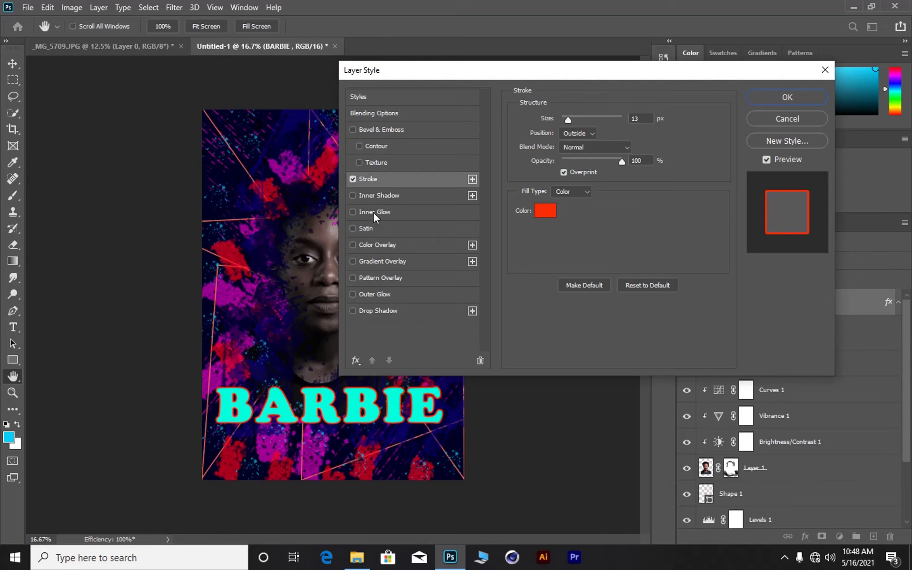
Step: Add an Outer Glow effect to the BARBIE text layer and set the glow colour to red f8071e
left_click(370, 295)
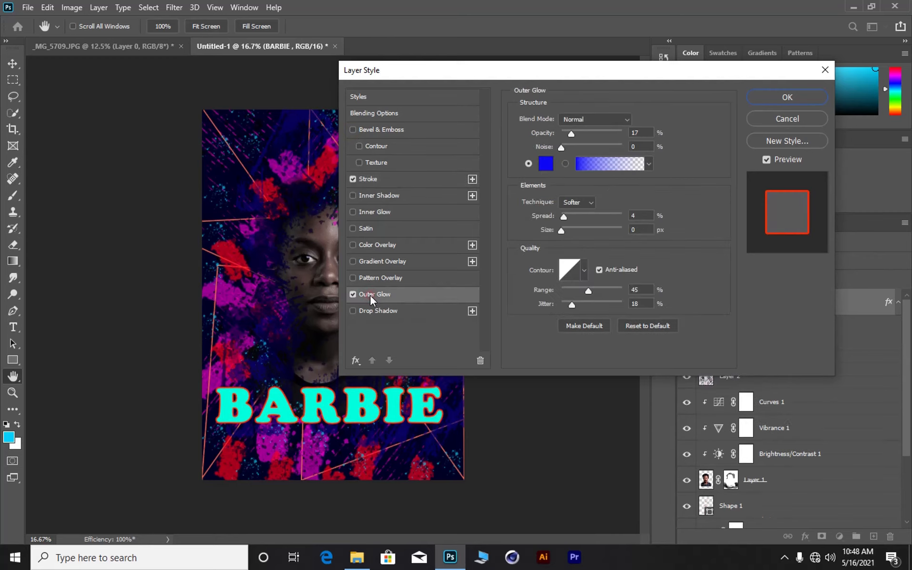
left_click(547, 166)
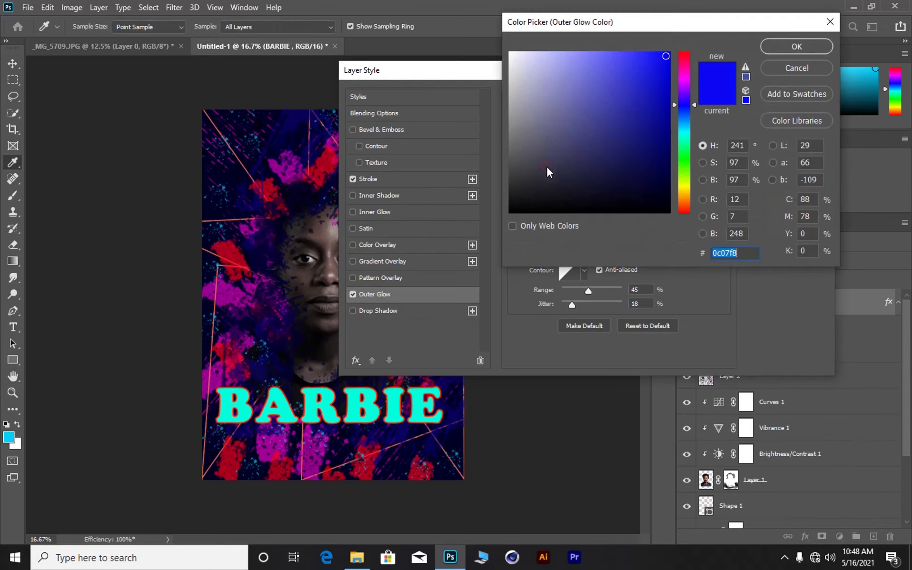
left_click(687, 84)
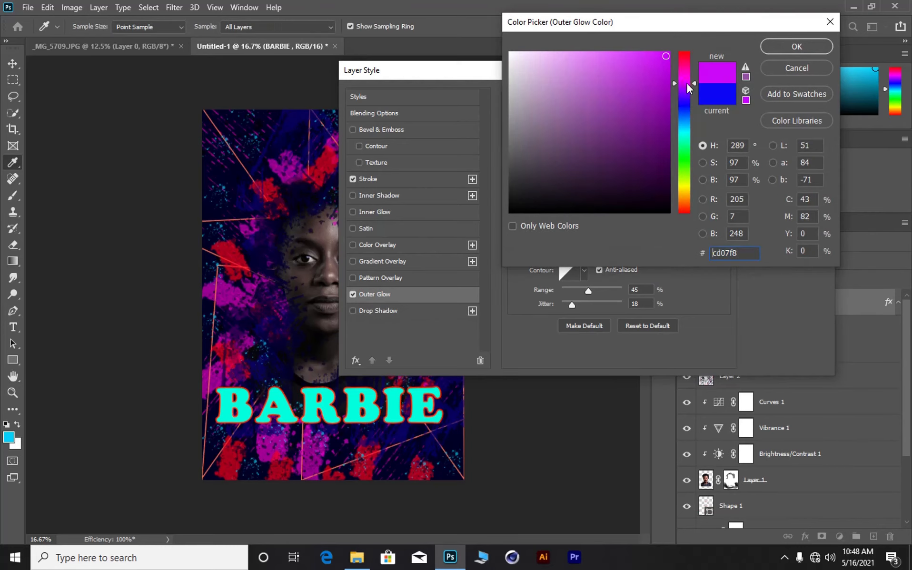
left_click(686, 53)
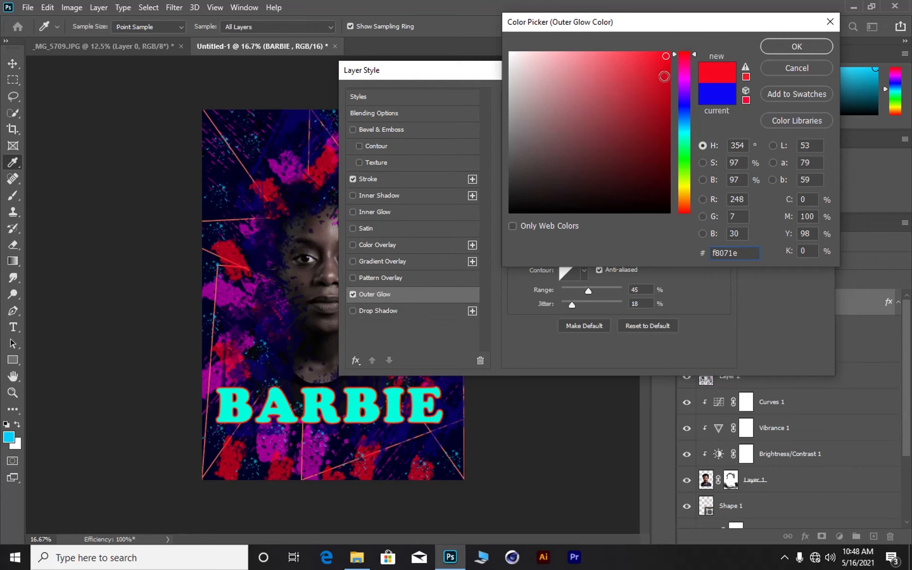
left_click(793, 47)
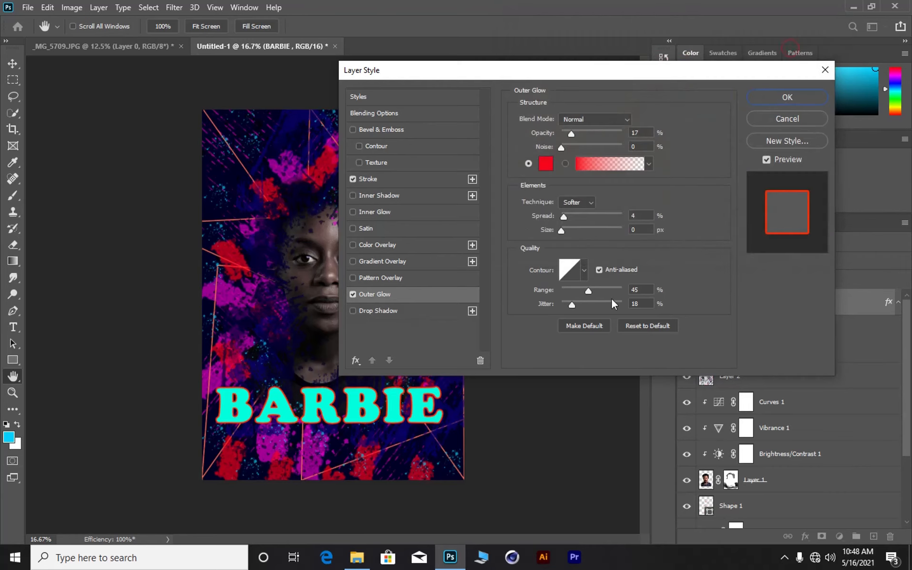
Step: Strengthen the BARBIE text's outer glow with near-full opacity, a size of 70 px and a spread of about 1%, and apply the layer style
left_click_drag(564, 217, 583, 220)
left_click(584, 220)
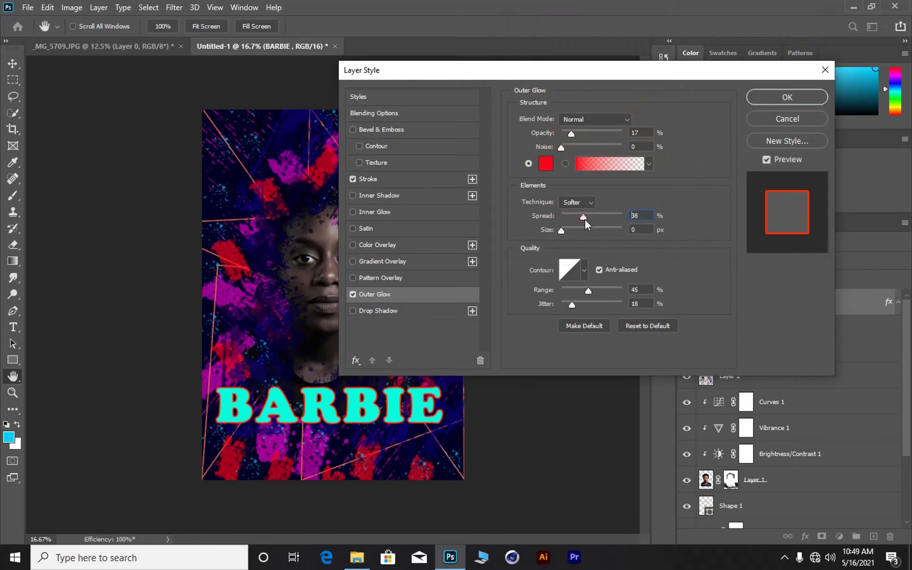
left_click_drag(571, 135, 588, 134)
left_click_drag(633, 132, 631, 132)
left_click_drag(562, 231, 582, 231)
left_click_drag(583, 216, 565, 219)
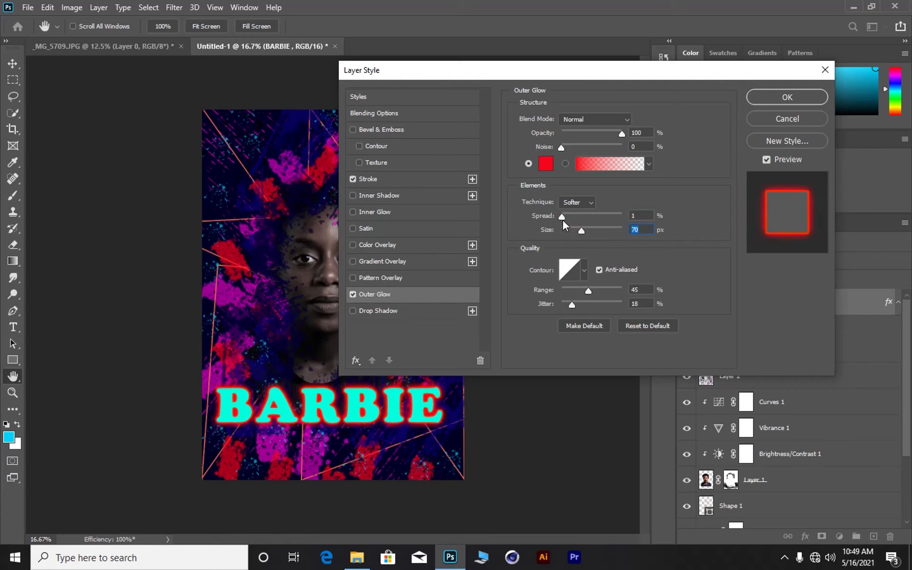
left_click_drag(563, 220, 563, 220)
left_click_drag(562, 147, 550, 163)
mouse_move(623, 135)
left_mouse_down()
mouse_move(608, 136)
mouse_move(618, 136)
left_mouse_up()
left_click(775, 97)
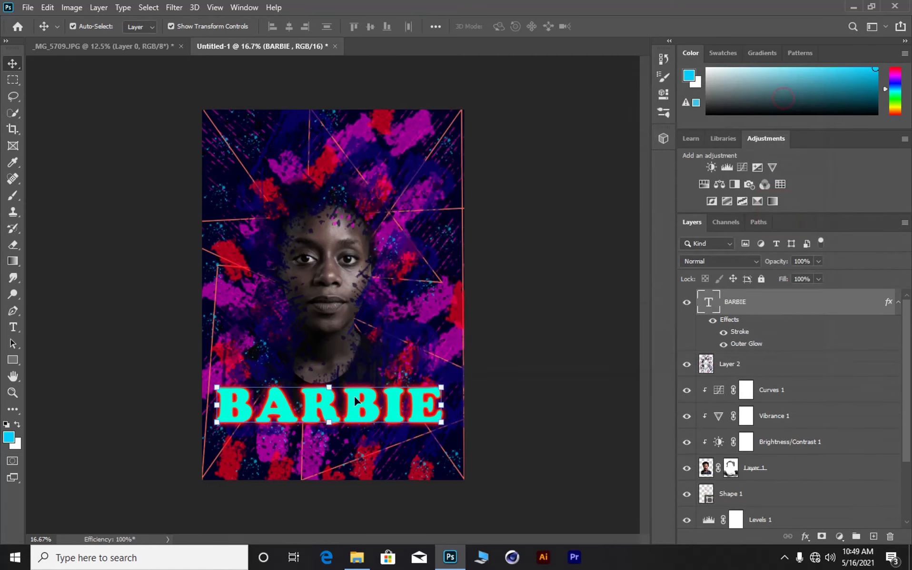
Step: Shift the BARBIE title slightly to the right so it sits centred on the page, and open its text for editing
left_click_drag(366, 418, 371, 419)
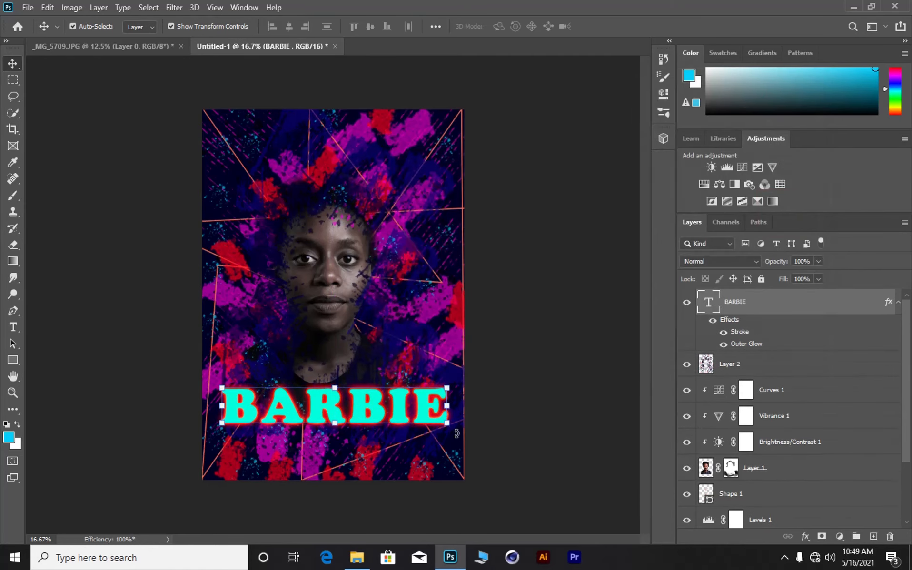
double_click(316, 407)
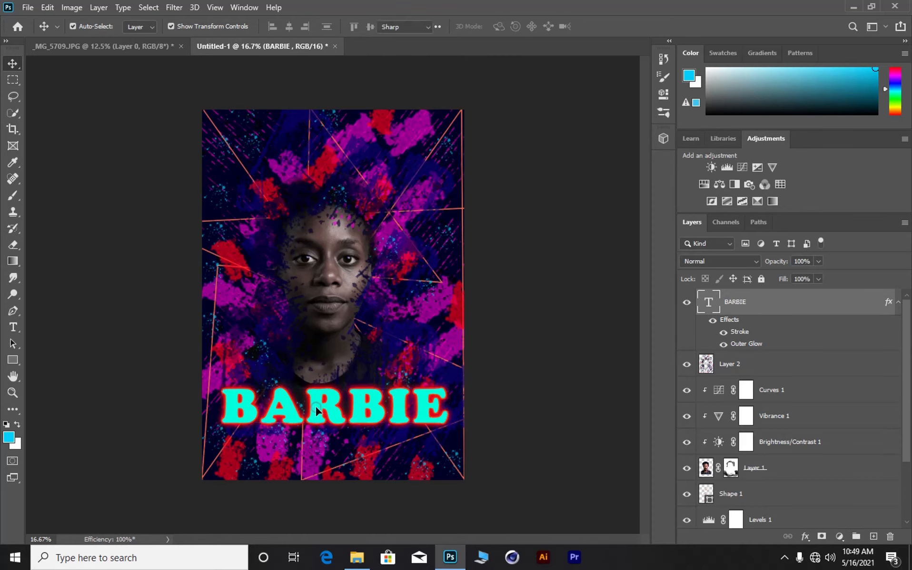